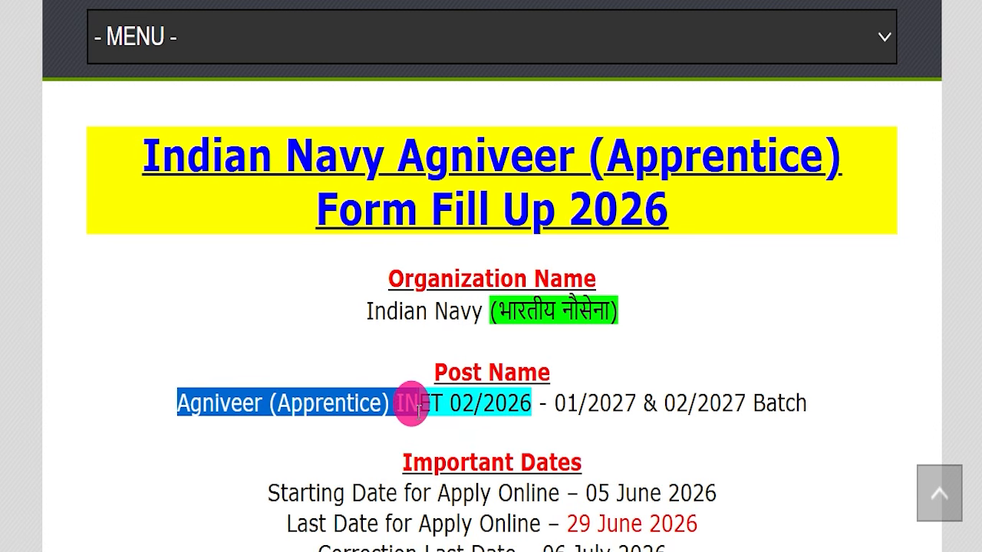
Check the recruitment article's post name and important dates, glancing at the INET 02/2026 Agniveer portal
click(506, 475)
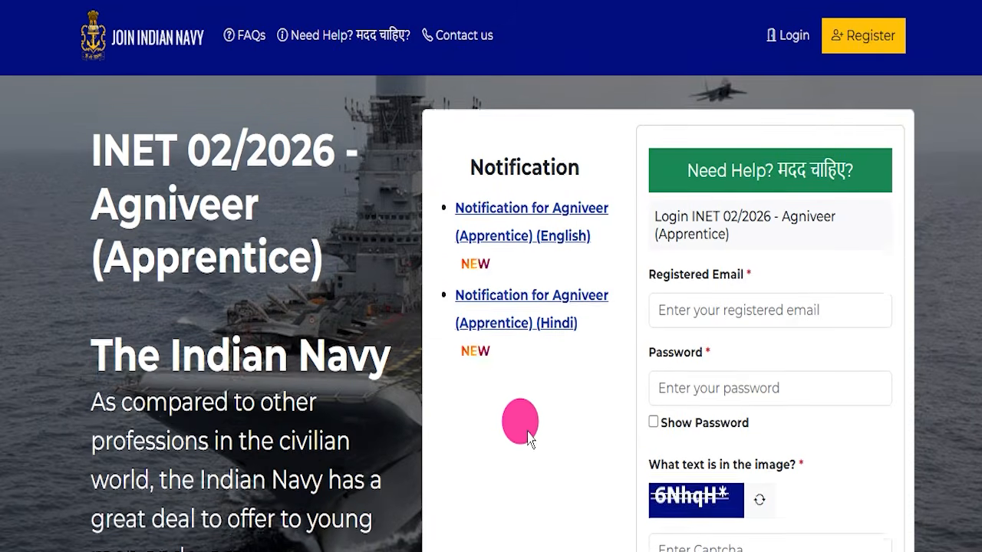
scroll(520, 437, down, 3)
scroll(519, 437, up, 3)
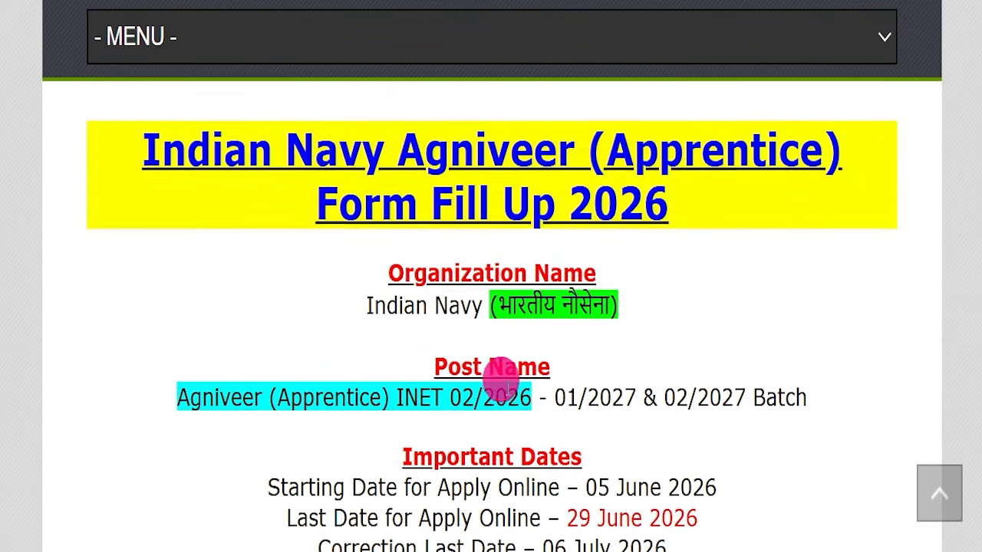
scroll(504, 373, down, 3)
drag(565, 344, 714, 329)
click(658, 397)
scroll(602, 407, up, 2)
scroll(602, 406, up, 2)
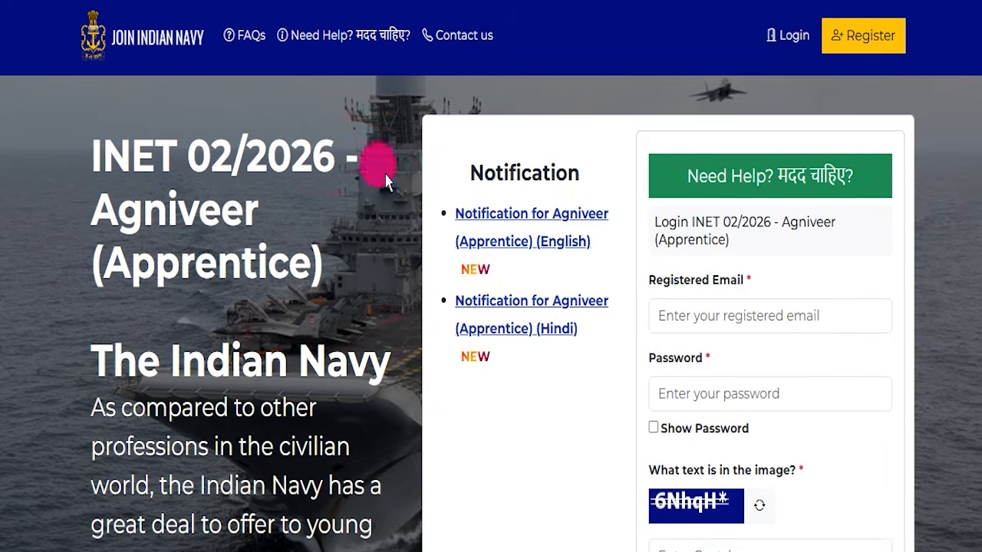
Look through the INET 02/2026 Agniveer (Apprentice) portal's home page, from the notifications and login form to the Important Dates and Contact Us sections
scroll(552, 414, down, 2)
scroll(554, 415, down, 4)
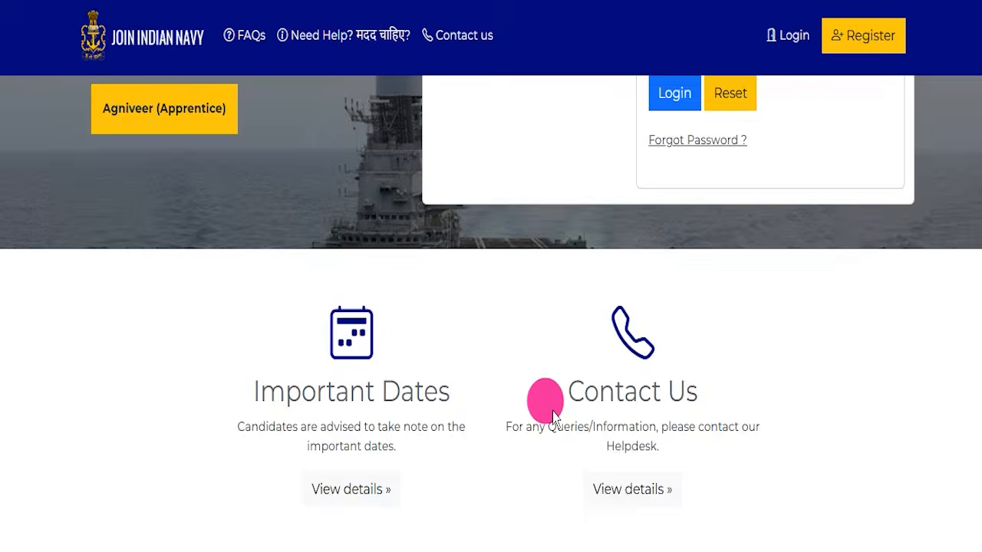
scroll(546, 407, down, 3)
scroll(548, 418, up, 2)
scroll(547, 418, up, 6)
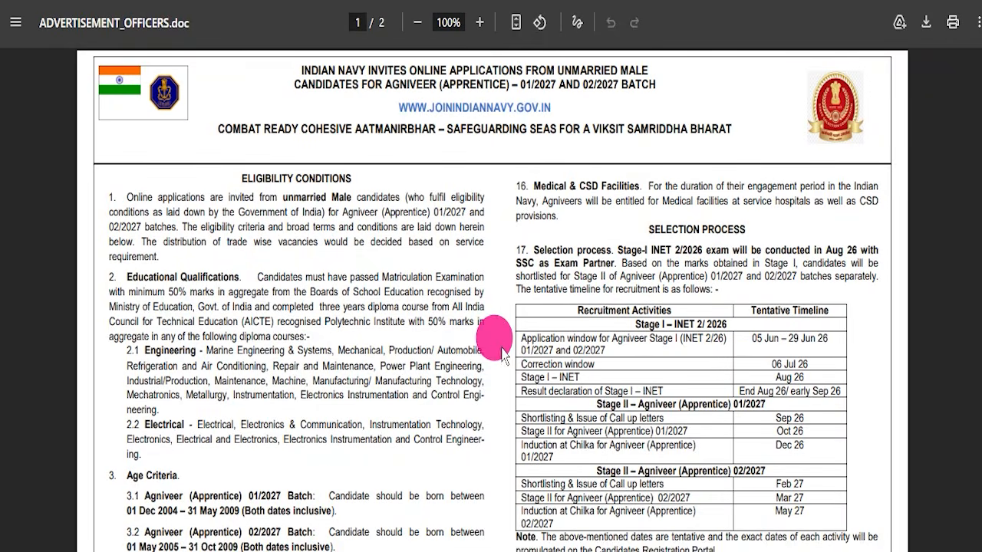
Skim the Agniveer (Apprentice) advertisement PDF and the portal's Account Information registration page
scroll(514, 341, down, 10)
scroll(521, 345, down, 15)
scroll(575, 361, up, 15)
scroll(528, 373, up, 10)
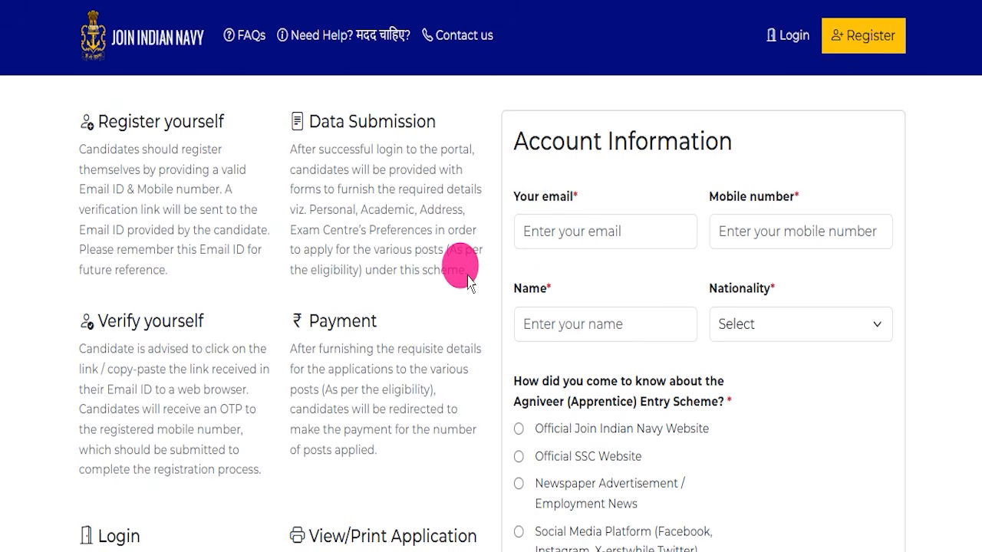
scroll(467, 282, down, 9)
scroll(386, 309, up, 9)
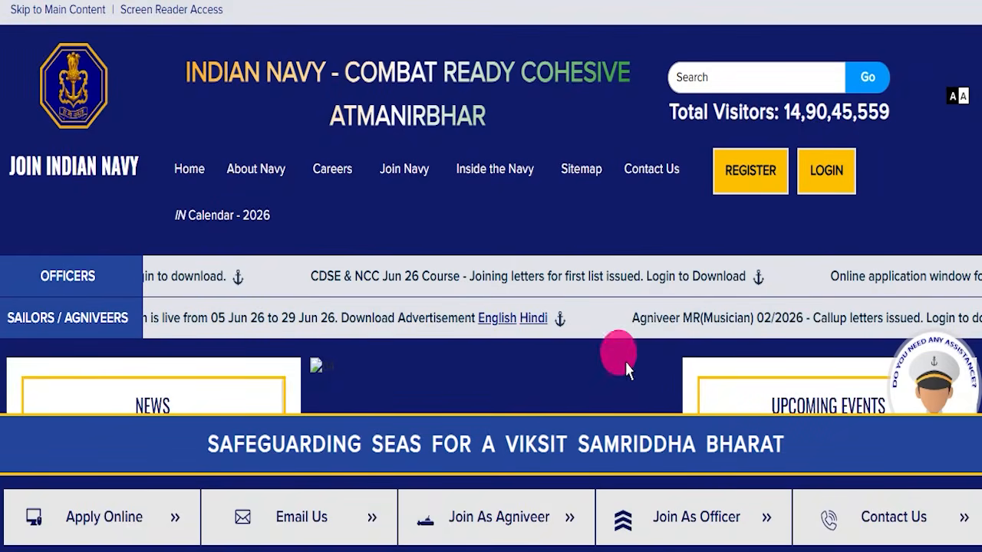
Look over the Join Indian Navy website's home page, including its news, upcoming events and quick links
scroll(624, 360, down, 7)
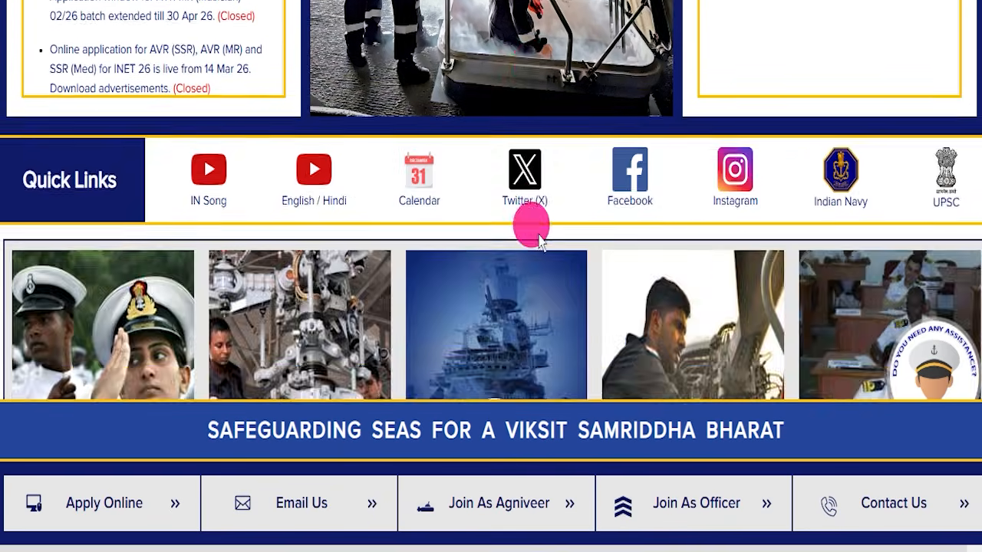
scroll(530, 220, up, 3)
click(653, 217)
click(653, 218)
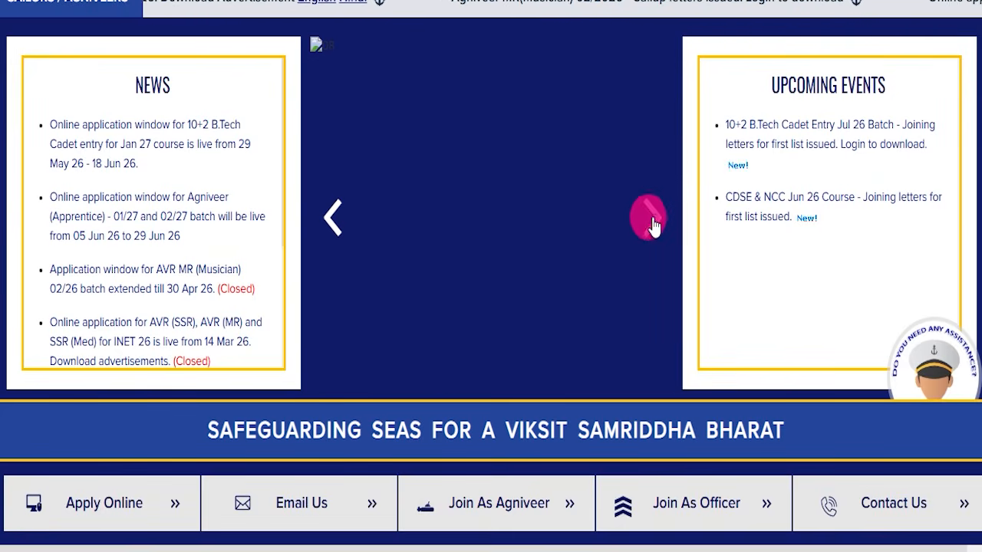
scroll(526, 267, down, 6)
scroll(642, 220, up, 4)
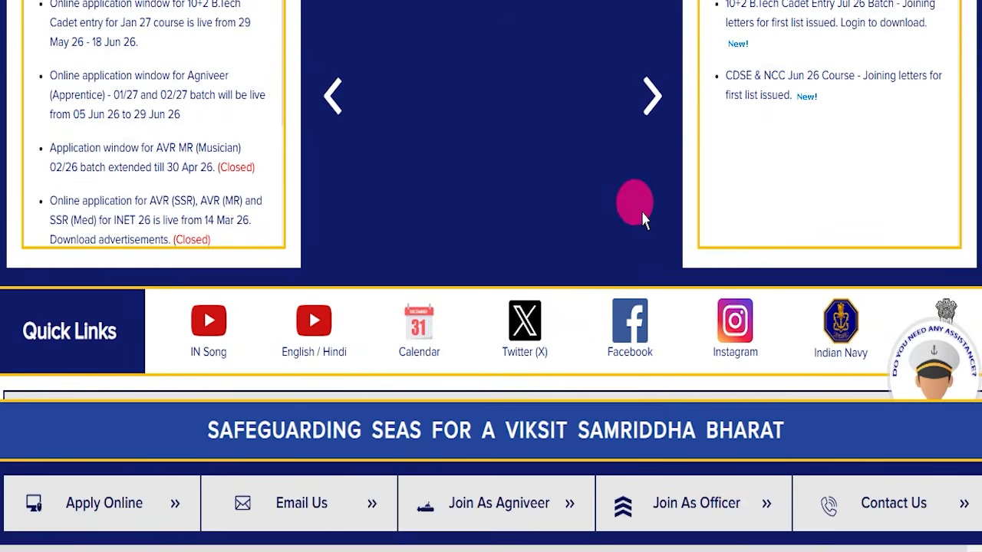
scroll(643, 220, up, 5)
click(506, 241)
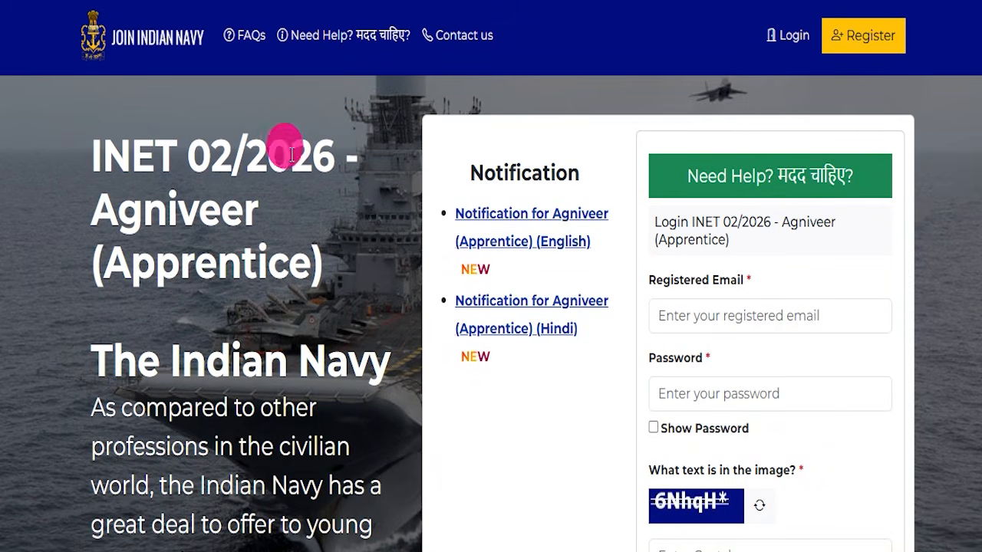
Return to the Join Indian Navy home page and browse through its photo slideshow
key(alt+Left)
scroll(641, 314, down, 3)
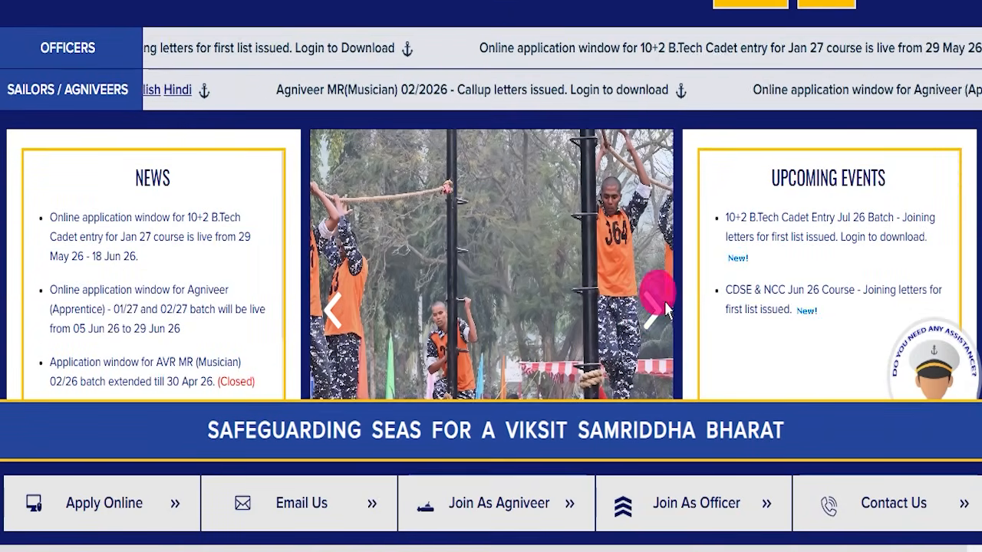
click(652, 314)
click(652, 315)
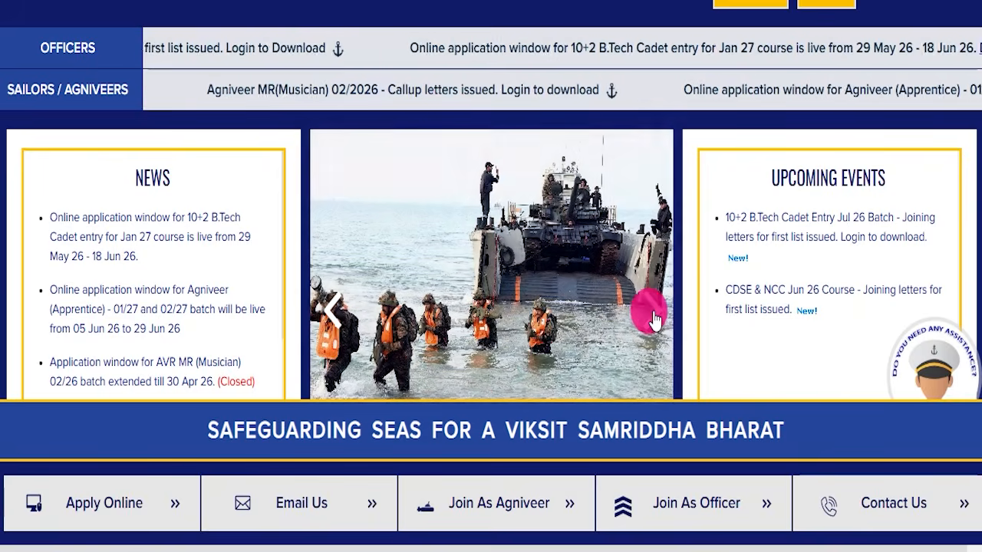
click(652, 315)
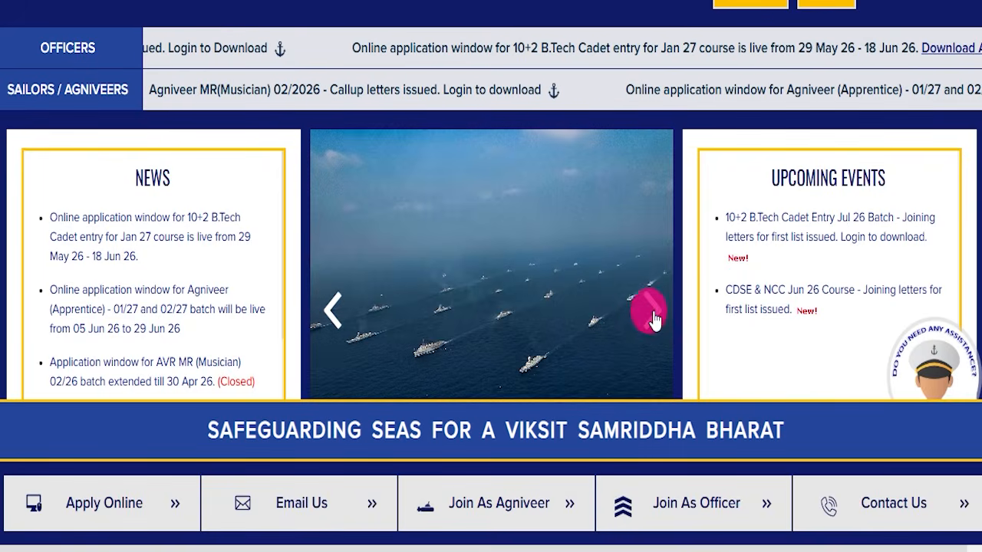
scroll(453, 223, up, 3)
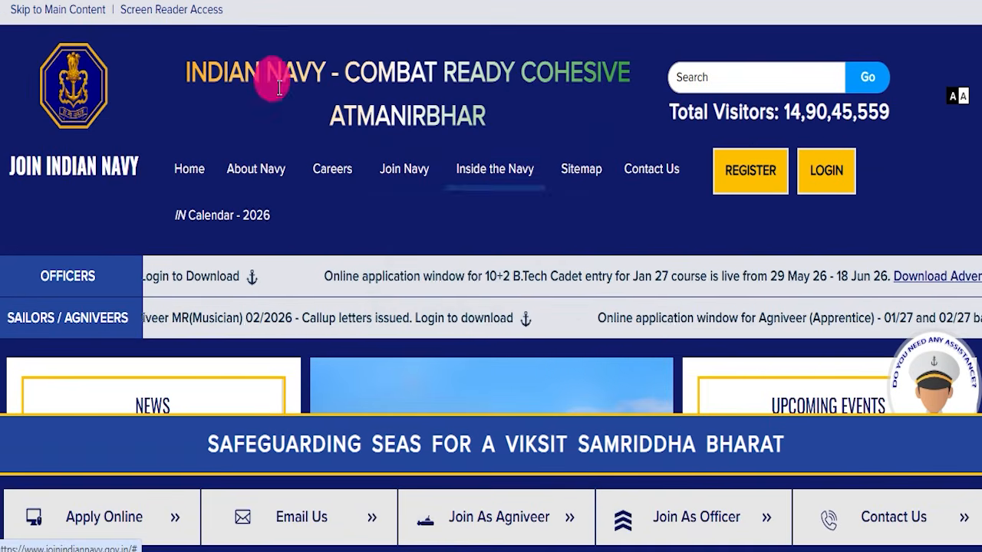
Switch to the IndSarkariNaukri article and read it from the site header down to the Form Fill Up 2026 heading
click(327, 358)
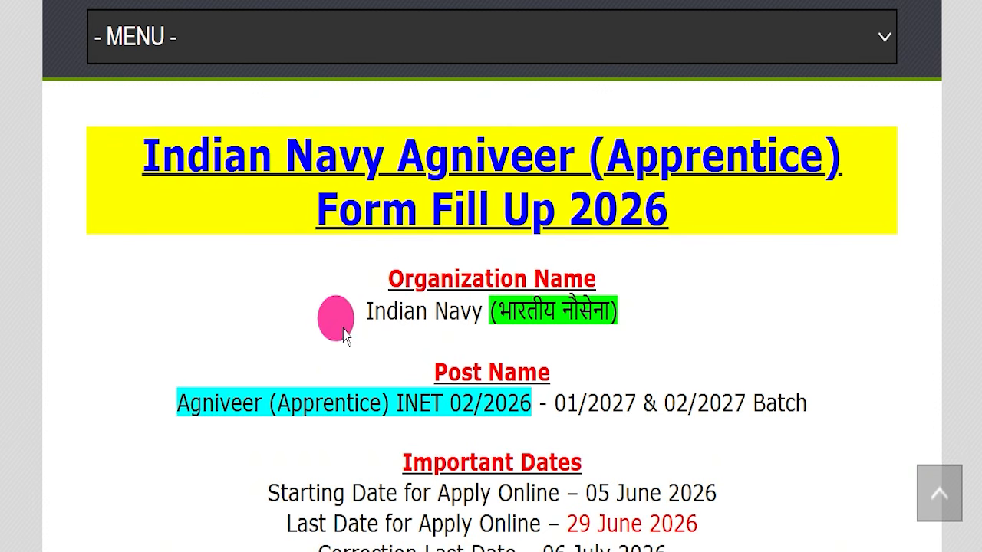
drag(120, 147, 770, 223)
click(660, 291)
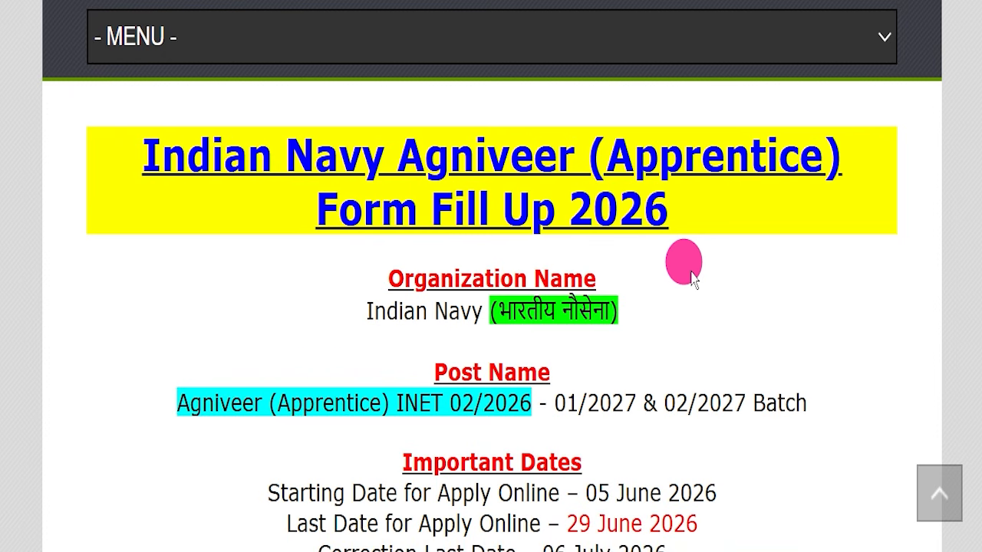
scroll(460, 330, up, 10)
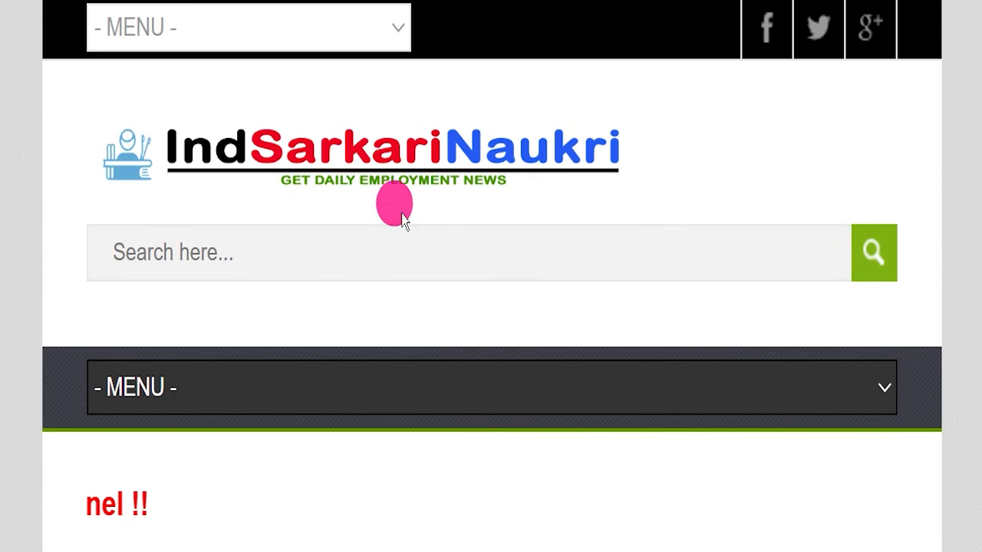
scroll(438, 280, down, 5)
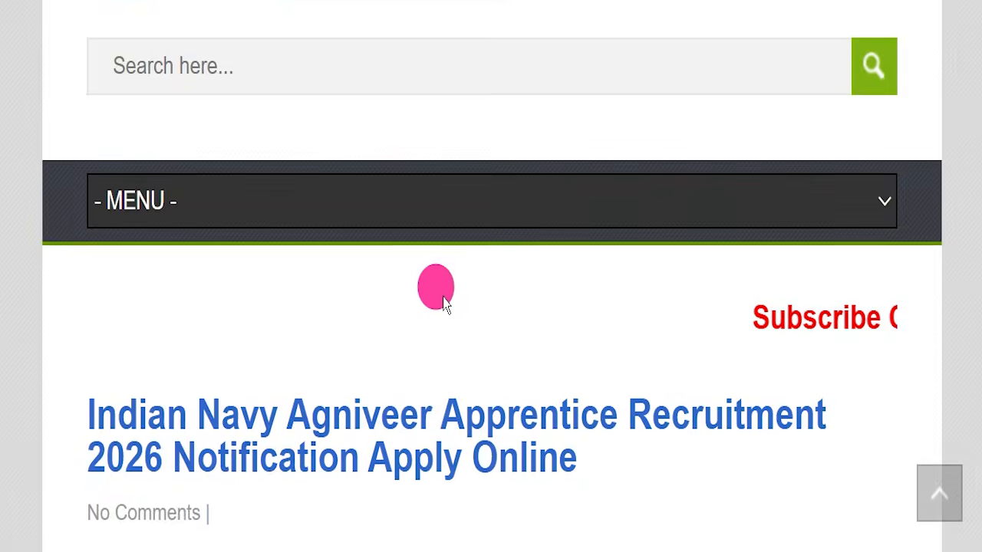
scroll(445, 303, down, 4)
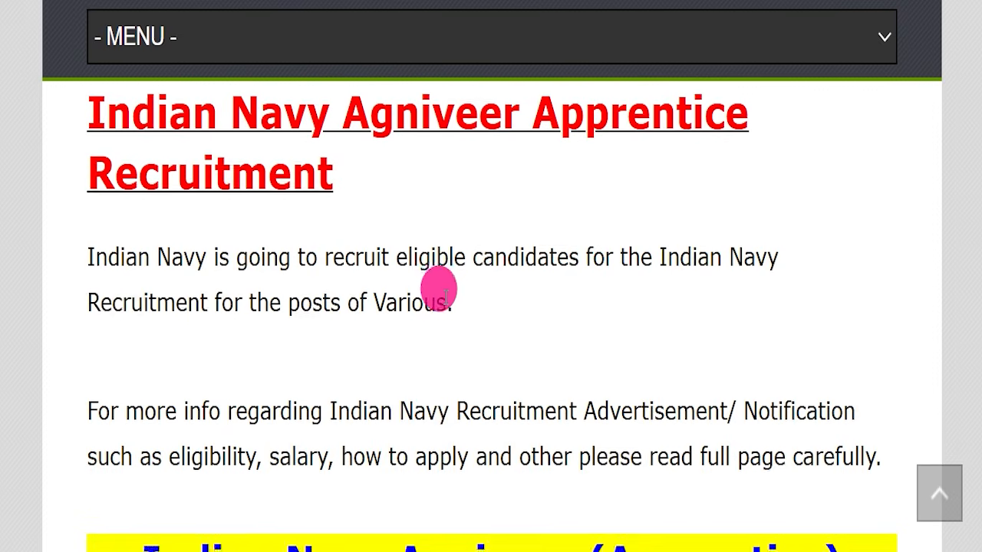
scroll(441, 287, down, 2)
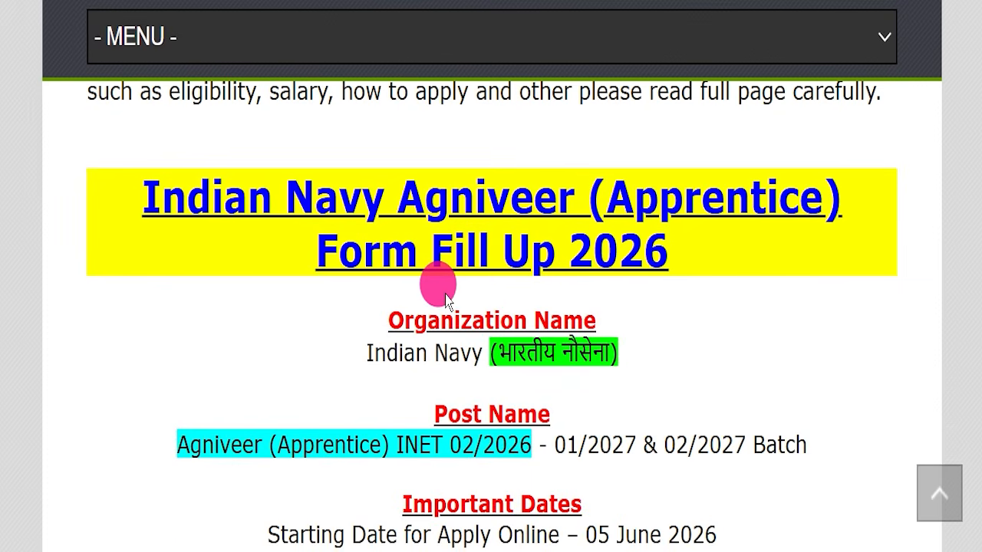
Highlight the article's Form Fill Up 2026 heading, the organization name and the Agniveer (Apprentice) INET 02/2026 post name
scroll(447, 299, down, 1)
drag(104, 125, 711, 186)
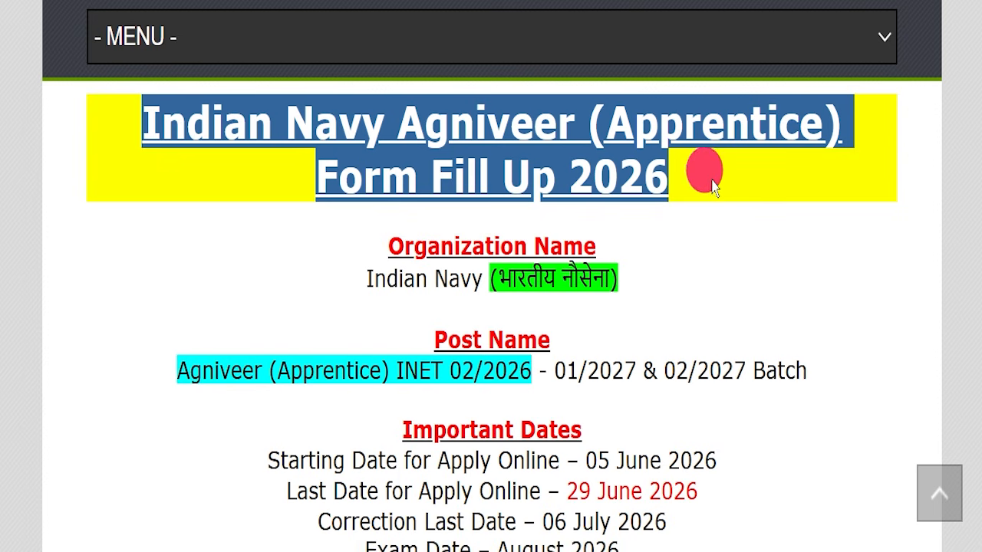
drag(324, 258, 701, 272)
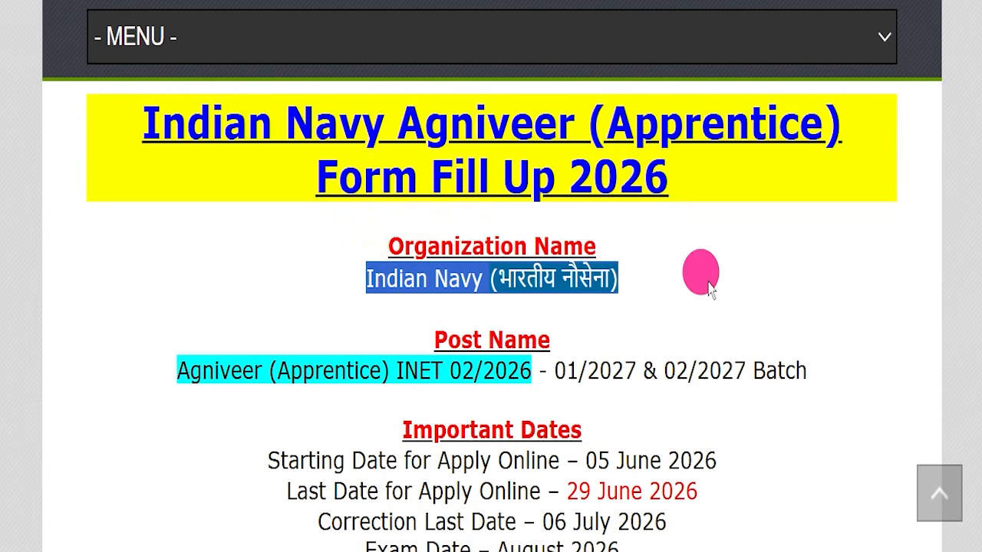
drag(172, 370, 463, 365)
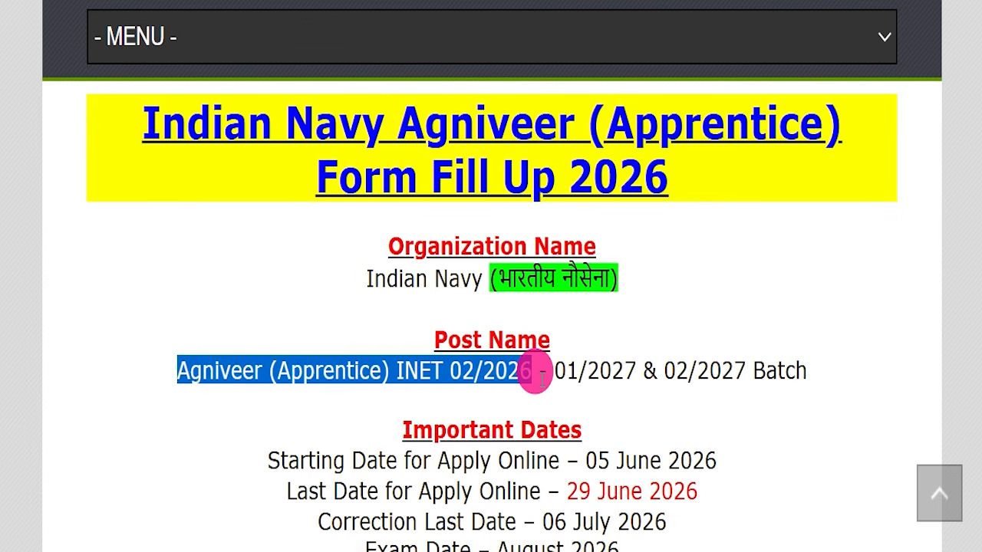
Highlight the application start, last, correction and exam dates under Important Dates
scroll(613, 354, down, 2)
drag(253, 314, 762, 315)
drag(280, 343, 734, 329)
drag(326, 345, 713, 352)
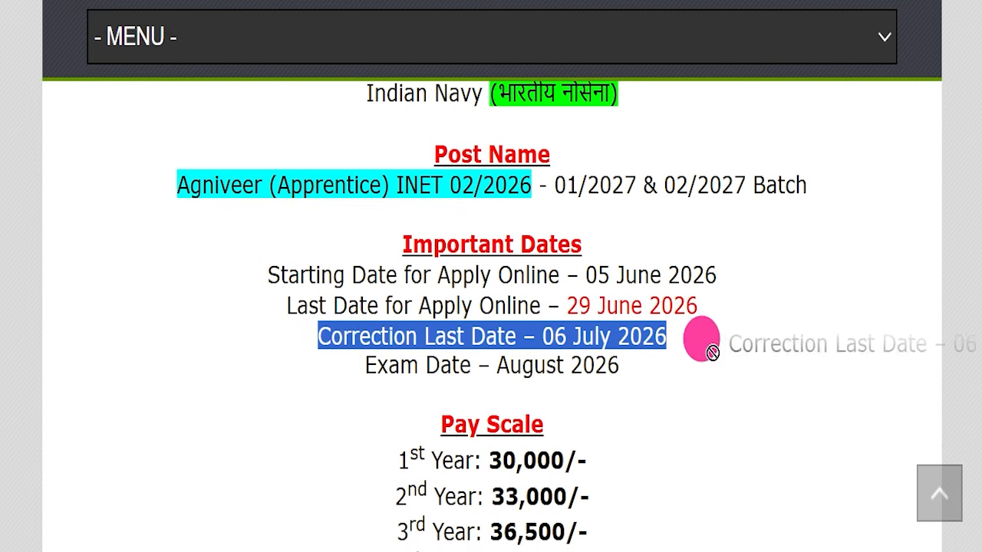
drag(497, 365, 588, 350)
Highlight the yearly salary lines under Pay Scale up to the 4th year
scroll(588, 350, down, 3)
drag(373, 268, 621, 358)
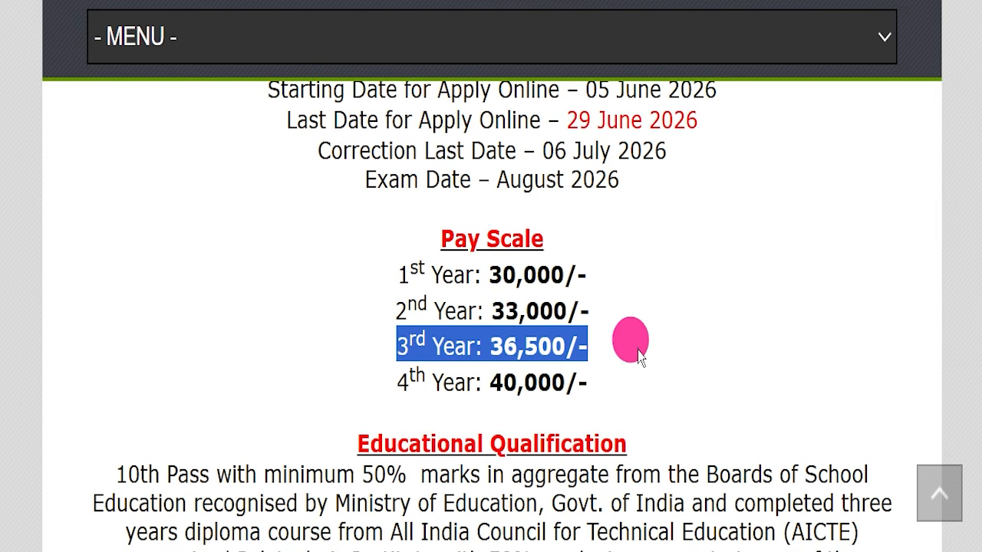
drag(495, 376, 632, 377)
click(629, 341)
Read the Educational Qualification section, highlighting the 10th pass requirement and the diploma course text
scroll(581, 263, down, 3)
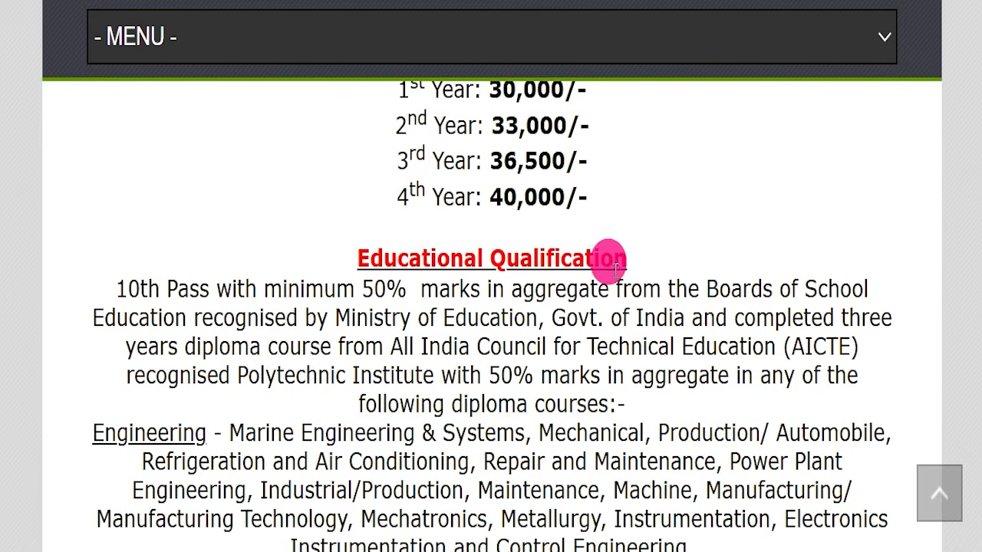
scroll(646, 199, down, 2)
drag(125, 186, 258, 196)
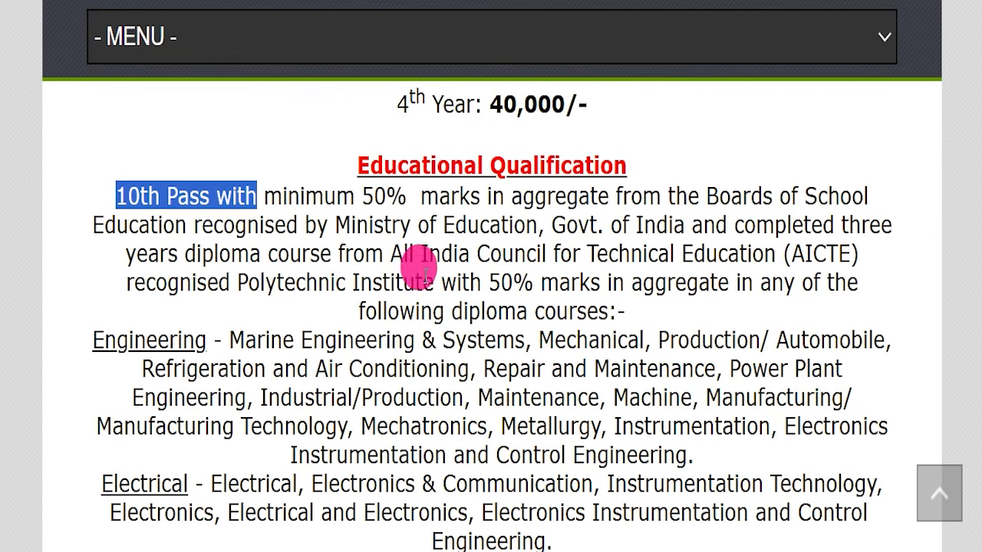
drag(450, 311, 484, 397)
click(494, 392)
Highlight the birth date ranges for the 01/2027 and 02/2027 batches under Age Limit
scroll(501, 384, down, 6)
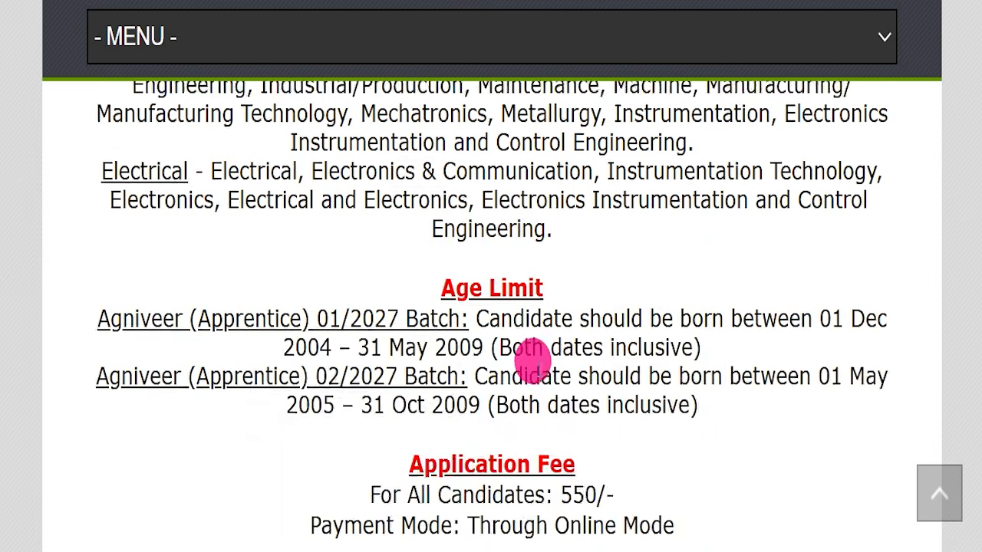
drag(328, 260, 399, 261)
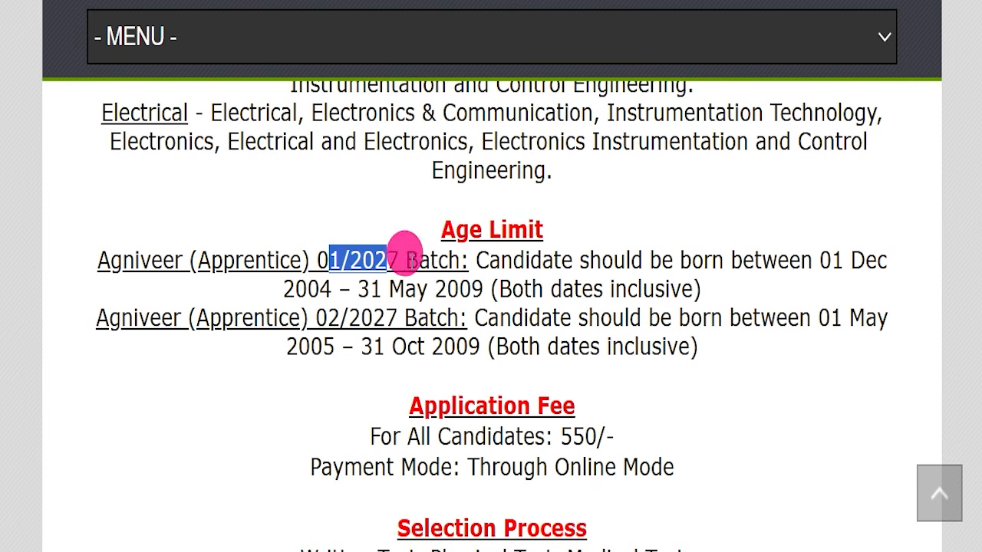
drag(500, 261, 433, 287)
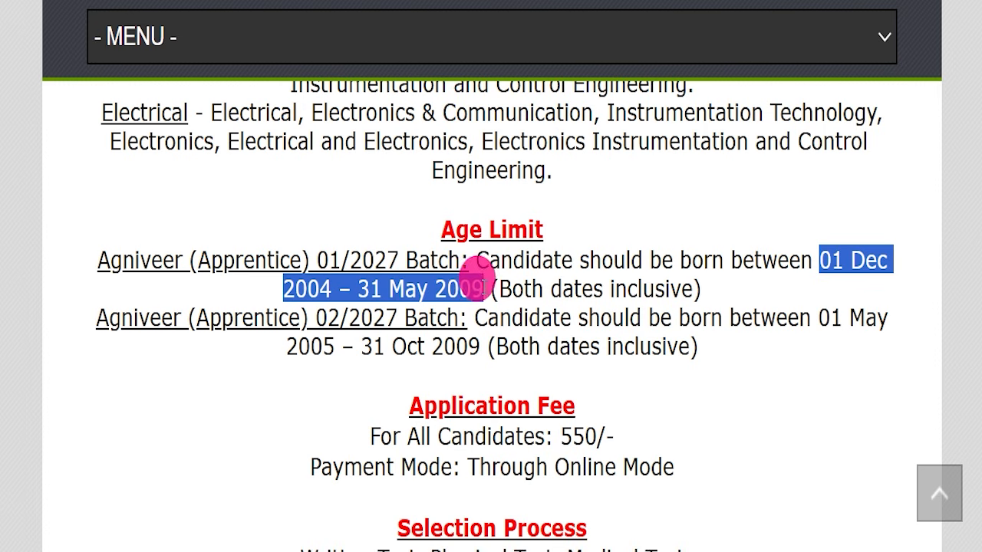
drag(313, 318, 418, 317)
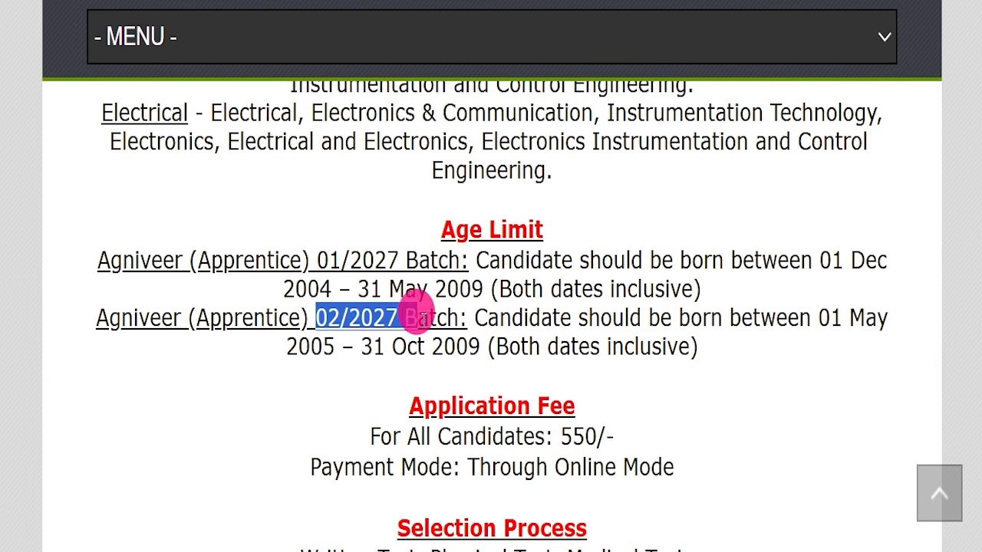
drag(817, 317, 390, 344)
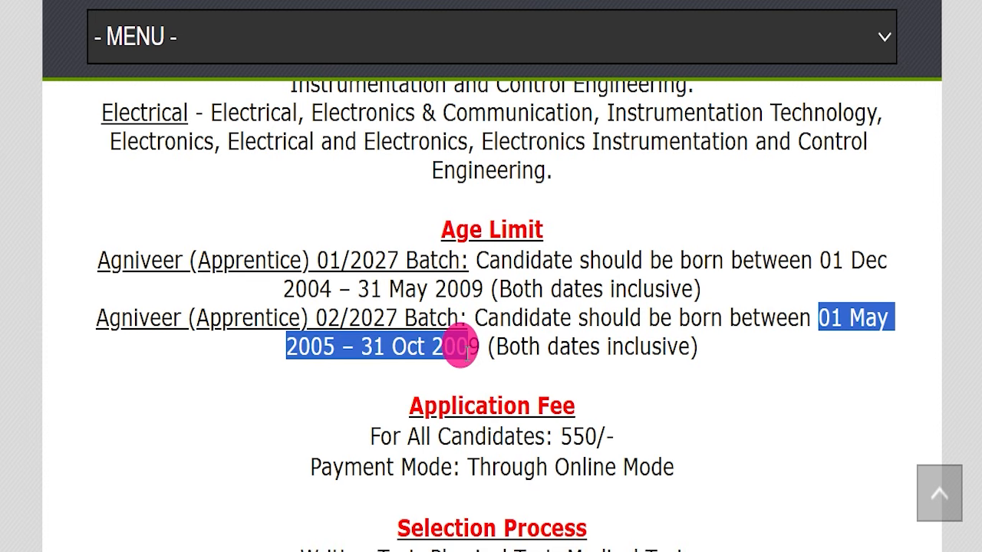
Highlight the fee for all candidates and the online payment mode under Application Fee
scroll(460, 368, down, 1)
drag(367, 345, 698, 357)
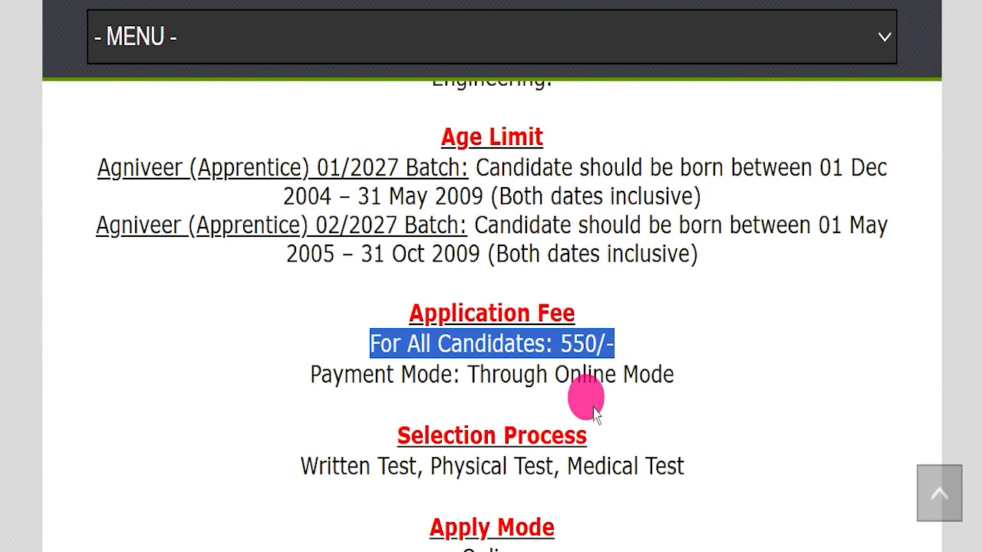
drag(555, 375, 714, 364)
scroll(688, 376, down, 2)
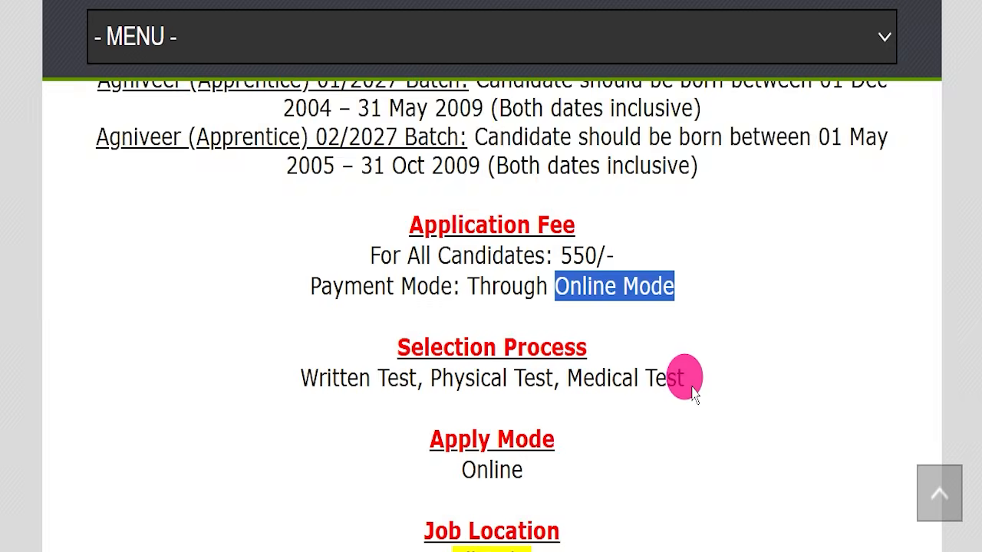
Highlight the listed tests under Selection Process and the Online entry under Apply Mode
drag(270, 281, 655, 283)
drag(714, 299, 782, 299)
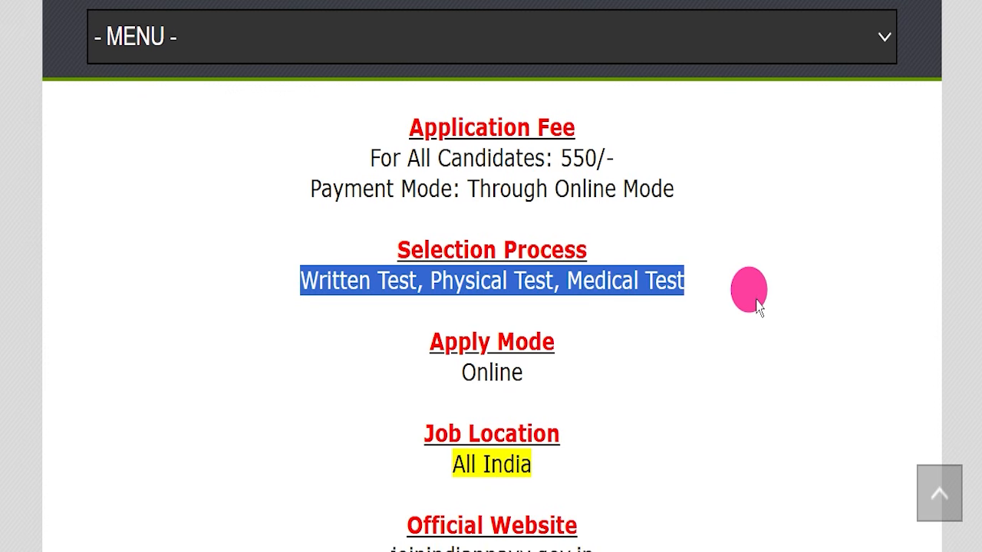
double_click(486, 357)
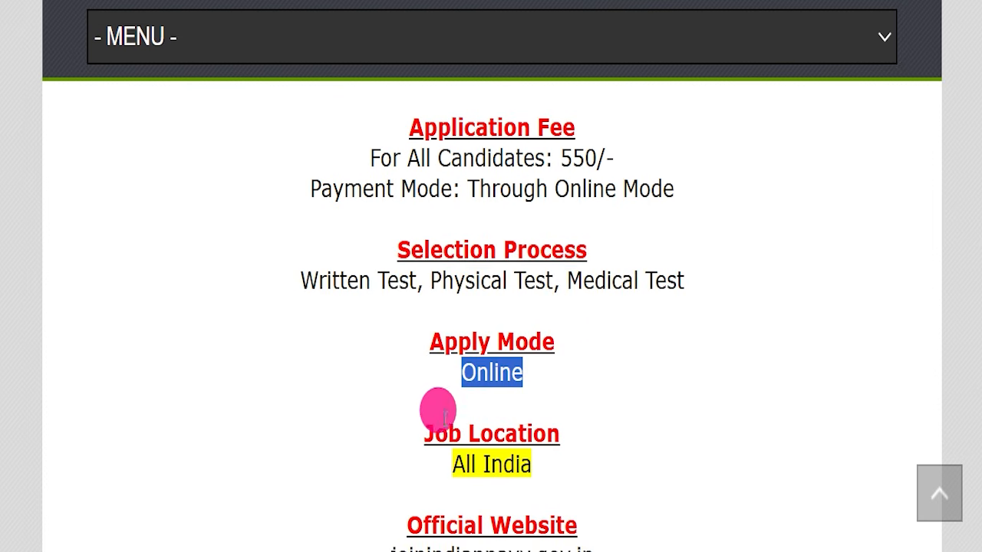
click(404, 469)
Highlight the joinindiannavy.gov.in address under Official Website and the list of Important Links
scroll(642, 378, down, 3)
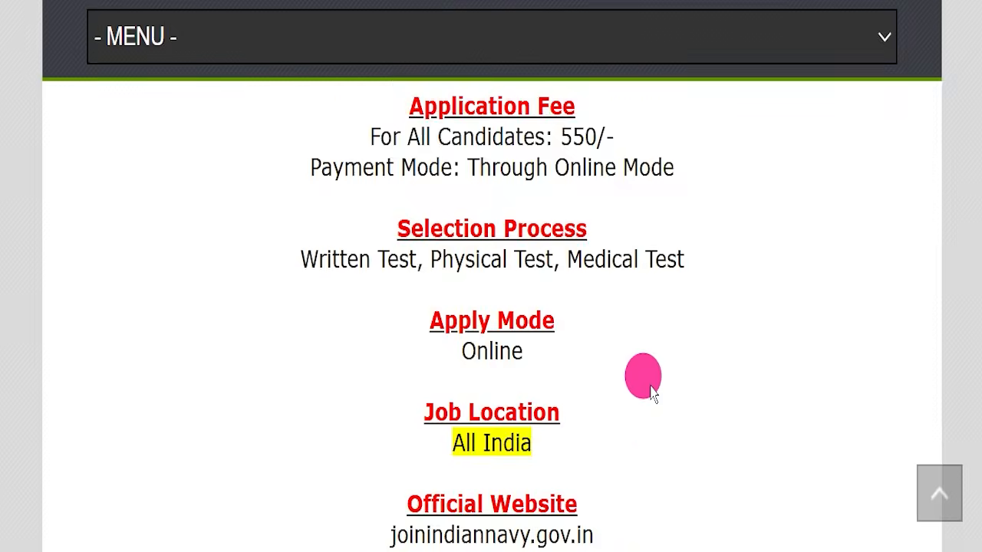
drag(338, 393, 632, 393)
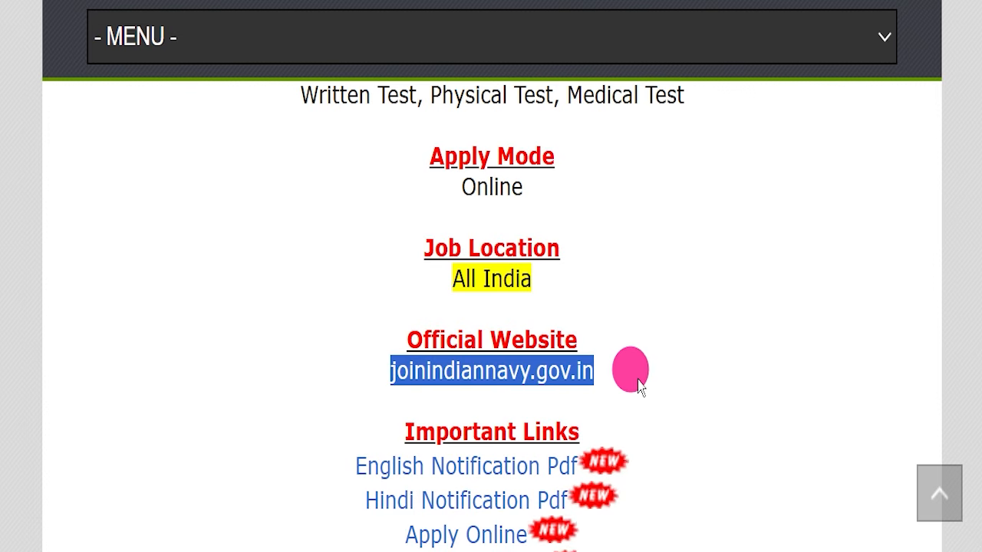
scroll(650, 376, down, 3)
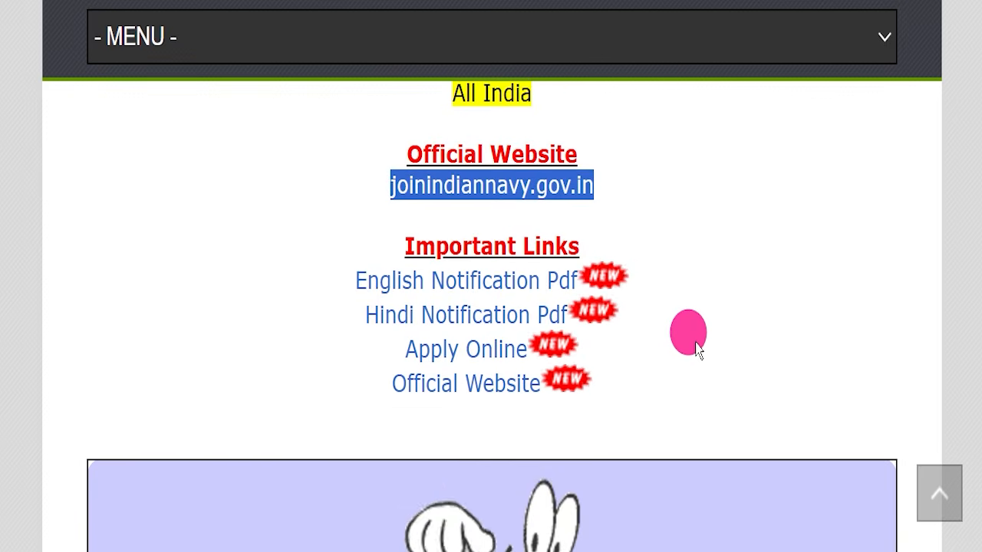
scroll(696, 348, down, 1)
drag(355, 191, 622, 361)
click(298, 310)
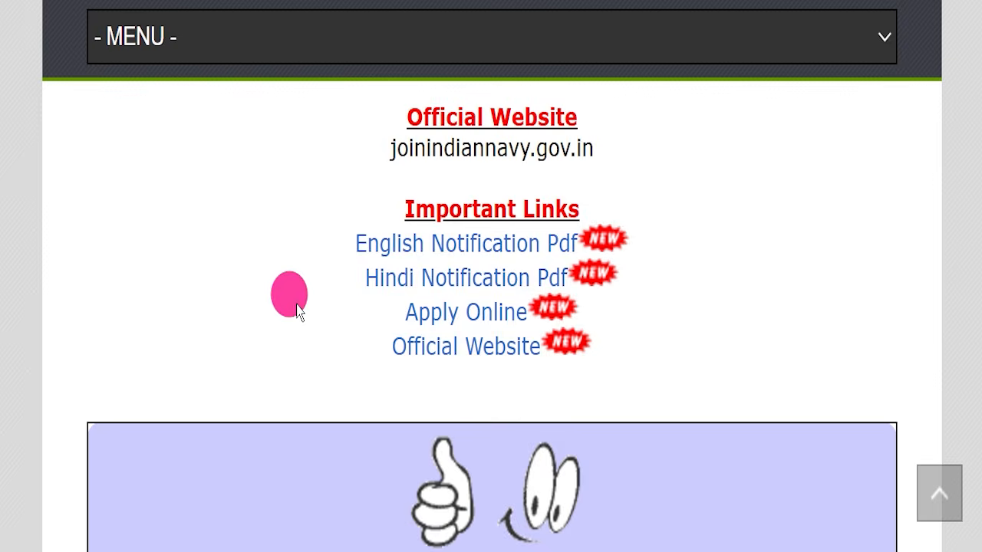
Highlight the English Notification Pdf and Hindi Notification Pdf links under Important Links
drag(279, 273, 559, 230)
click(318, 244)
click(378, 264)
drag(379, 263, 564, 259)
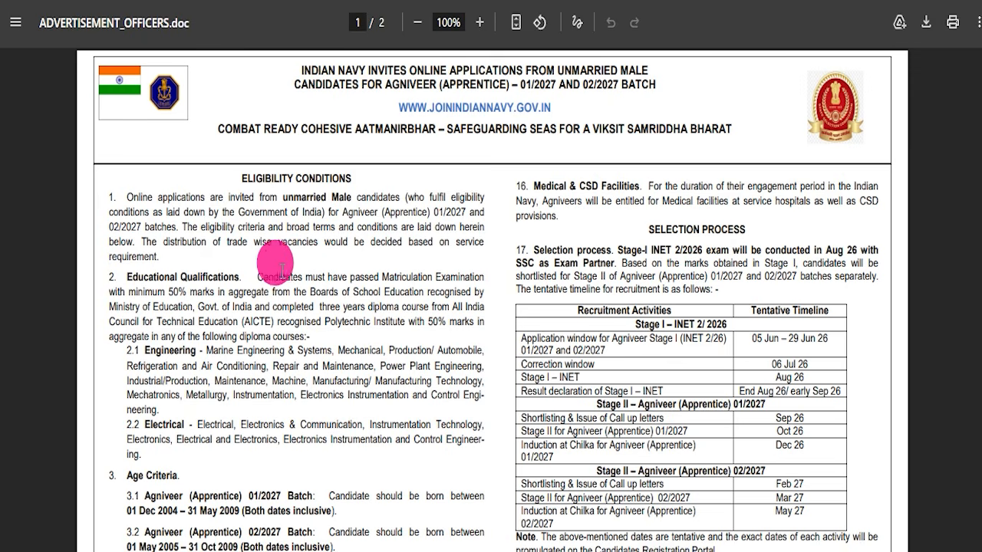
In the notification PDF, highlight the Educational Qualifications heading, the selection process paragraph and the recruitment timeline table
drag(170, 281, 287, 275)
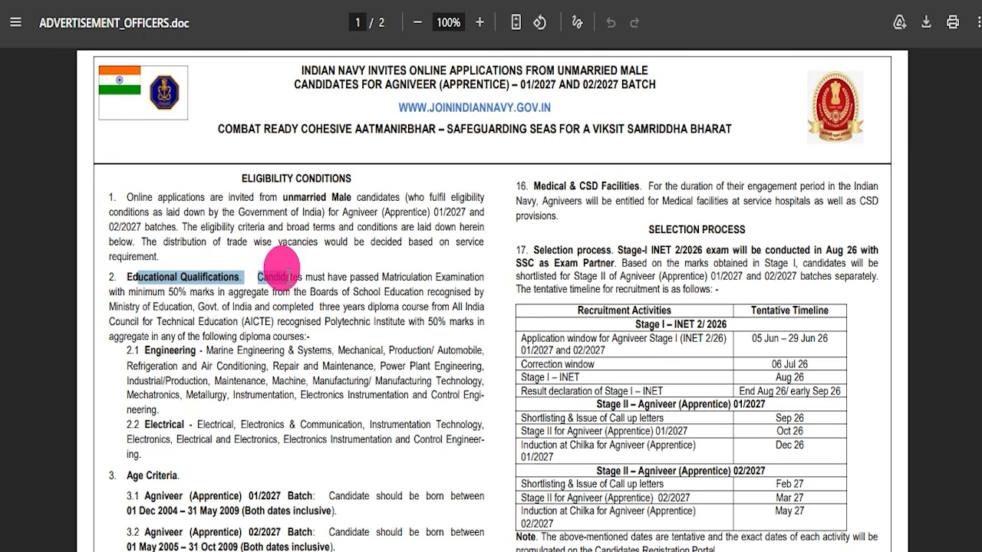
drag(654, 229, 680, 298)
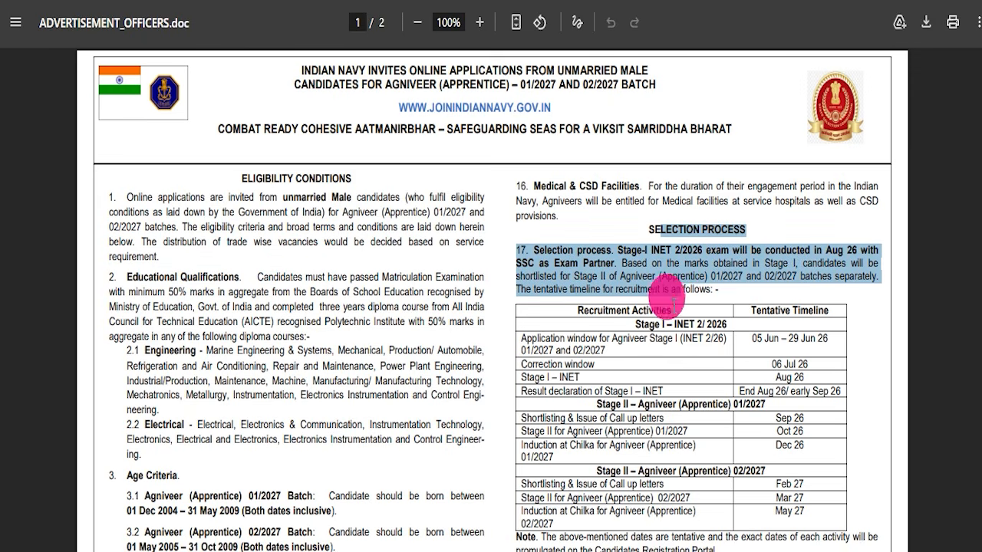
drag(579, 308, 708, 474)
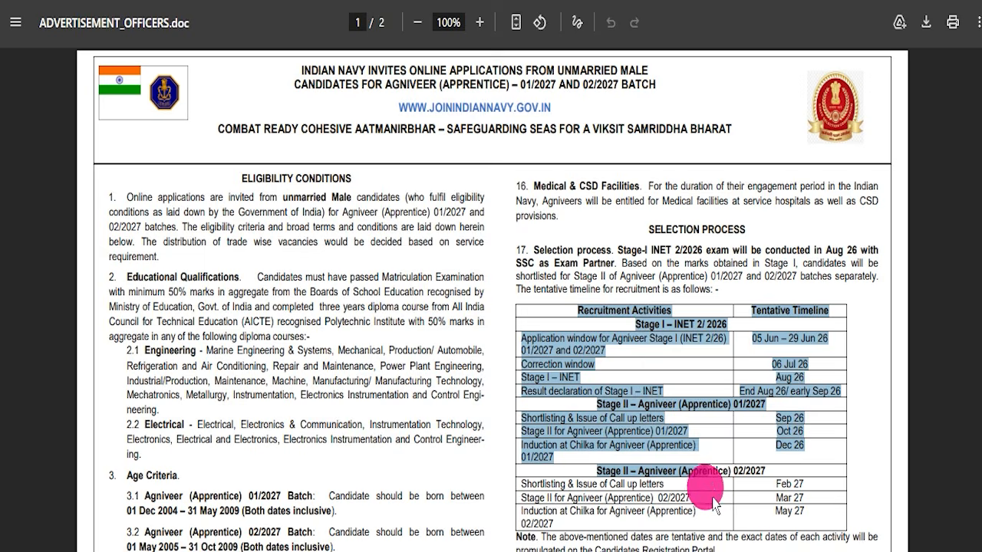
Read on through the first page, highlighting the Terms & Conditions heading and the Seva Nidhi contribution table
scroll(591, 406, down, 3)
scroll(127, 253, down, 1)
drag(132, 198, 335, 272)
scroll(358, 301, down, 3)
drag(248, 238, 346, 239)
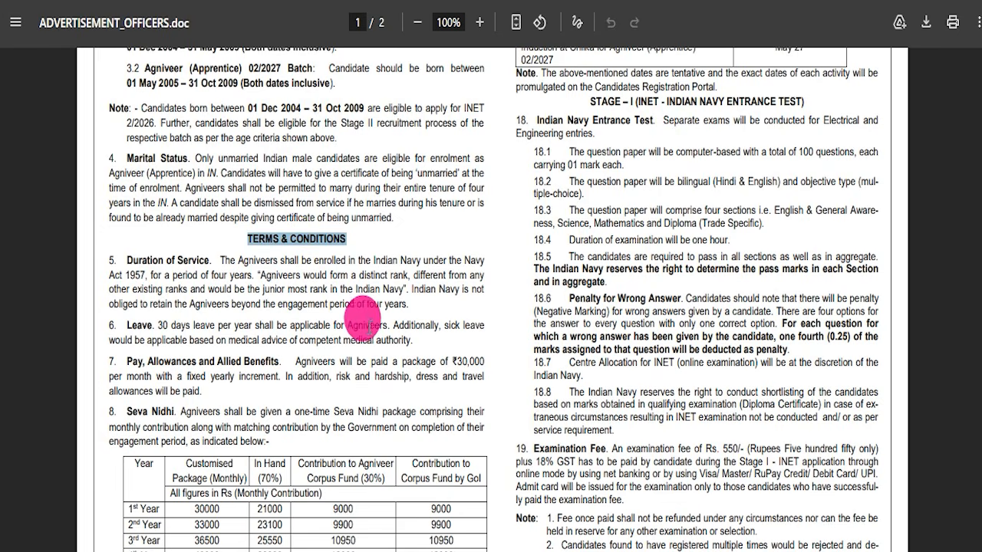
scroll(360, 314, down, 3)
drag(214, 299, 460, 386)
Highlight the How to Apply paragraph and the Photograph instructions on the second page of the notification
scroll(544, 318, down, 5)
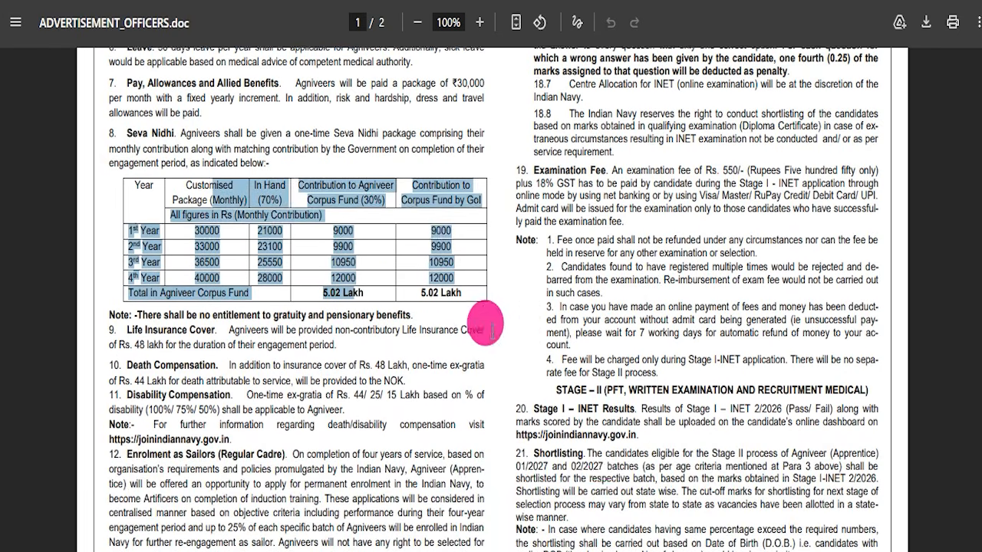
scroll(478, 306, down, 6)
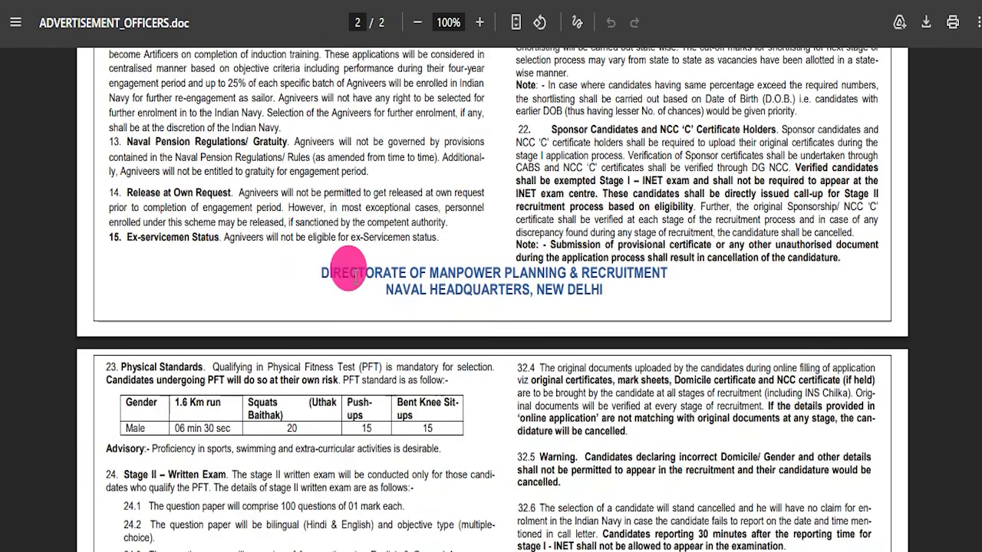
scroll(322, 333, down, 8)
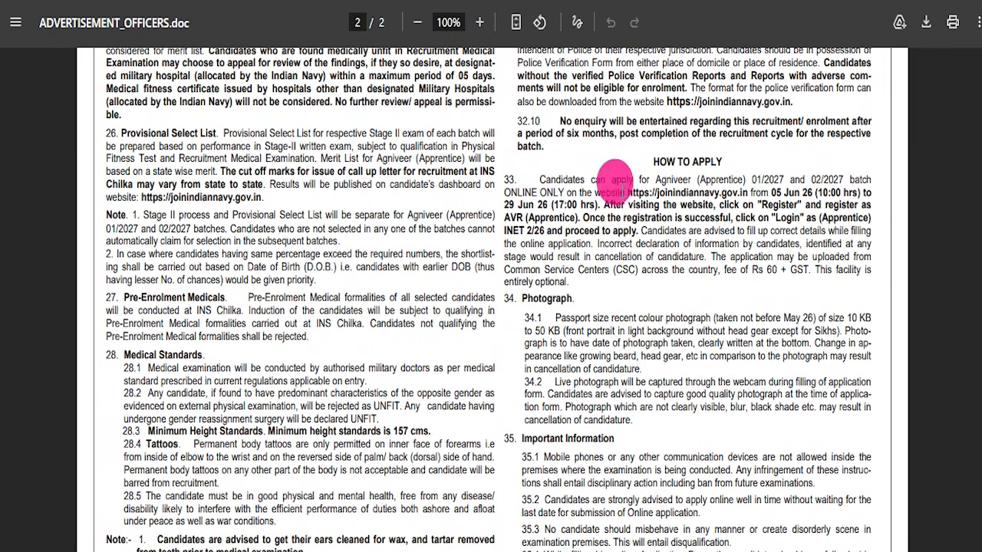
drag(540, 179, 682, 433)
click(681, 421)
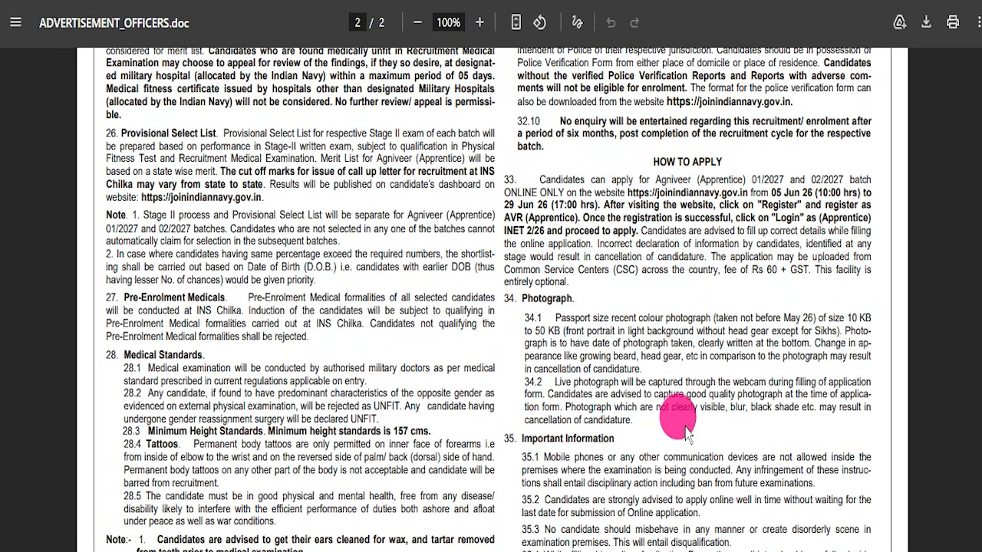
Highlight the Important Information points up to 35.4 and read the rest of the notification through the closing warning
scroll(600, 232, down, 1)
drag(519, 198, 648, 391)
scroll(648, 391, down, 3)
scroll(648, 391, down, 5)
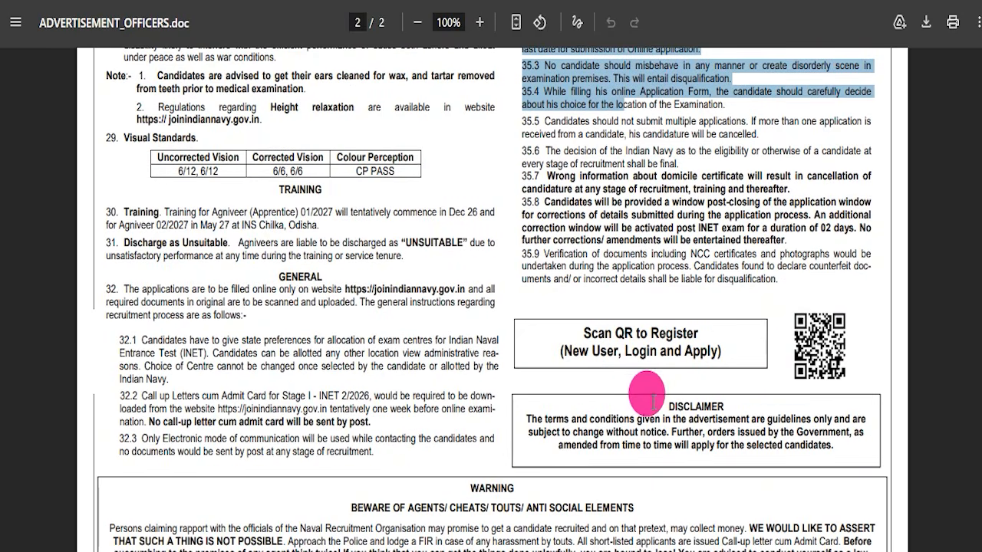
scroll(471, 377, up, 20)
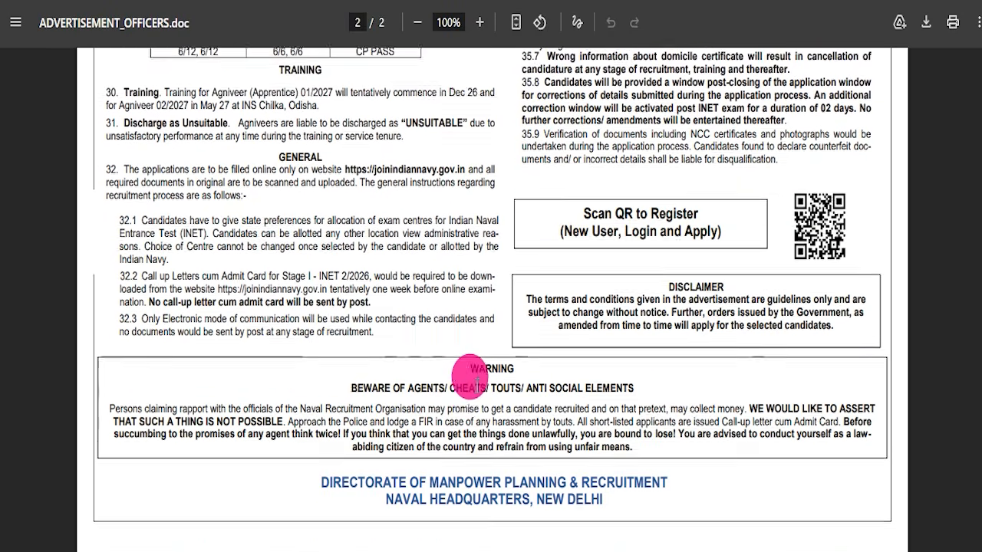
scroll(481, 374, up, 3)
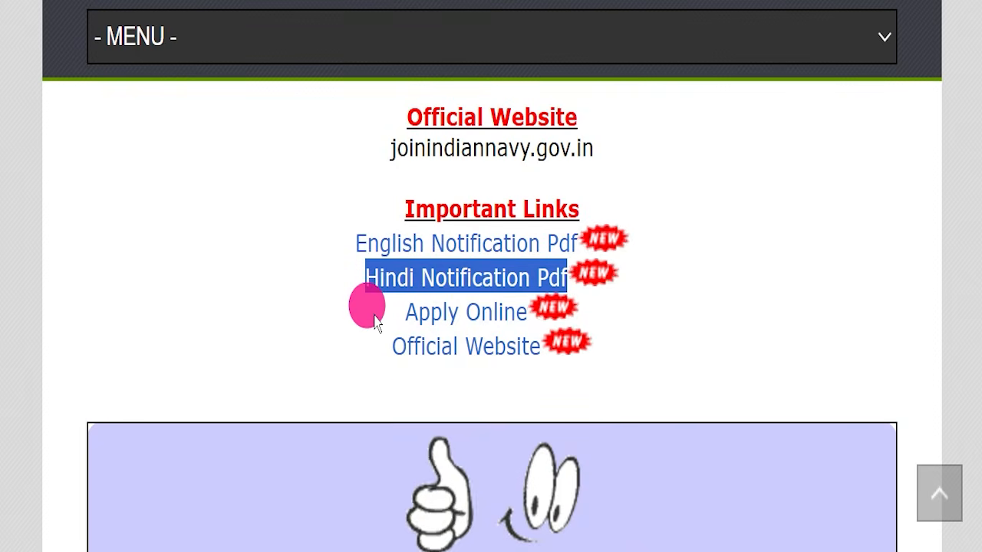
Highlight the Apply Online link and view the INET 02/2026 portal's login page at a smaller zoom
drag(376, 322, 522, 310)
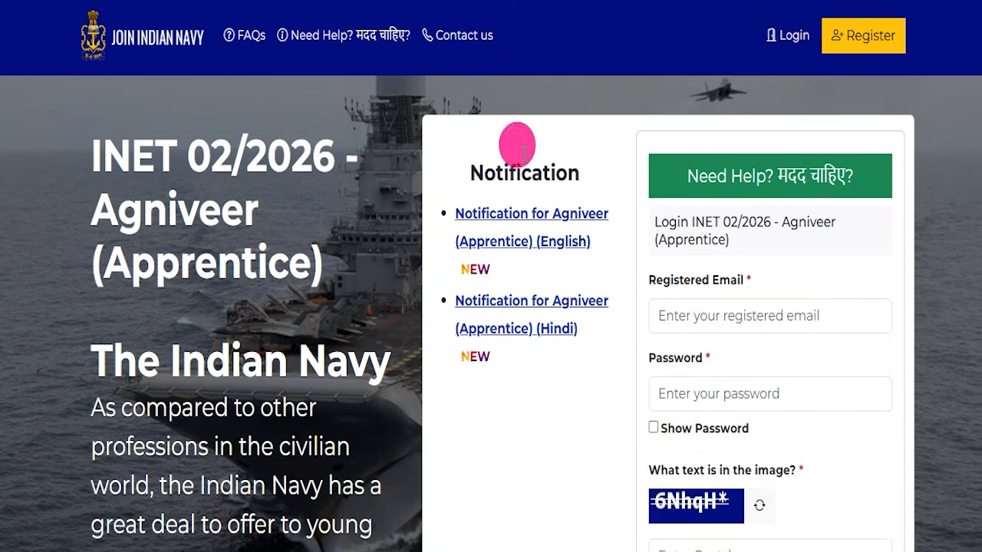
scroll(441, 337, down, 2)
scroll(445, 354, up, 1)
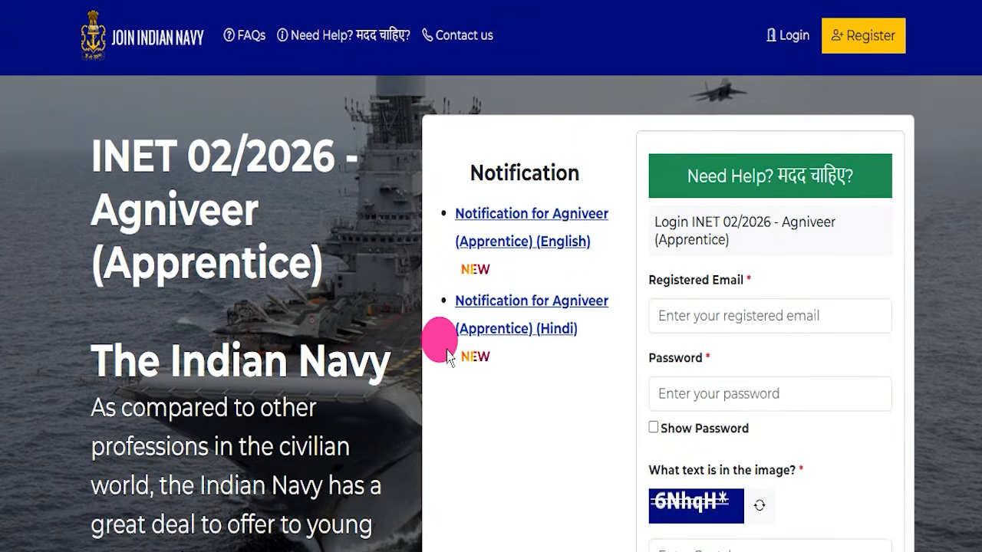
key(ctrl+minus)
scroll(561, 325, down, 1)
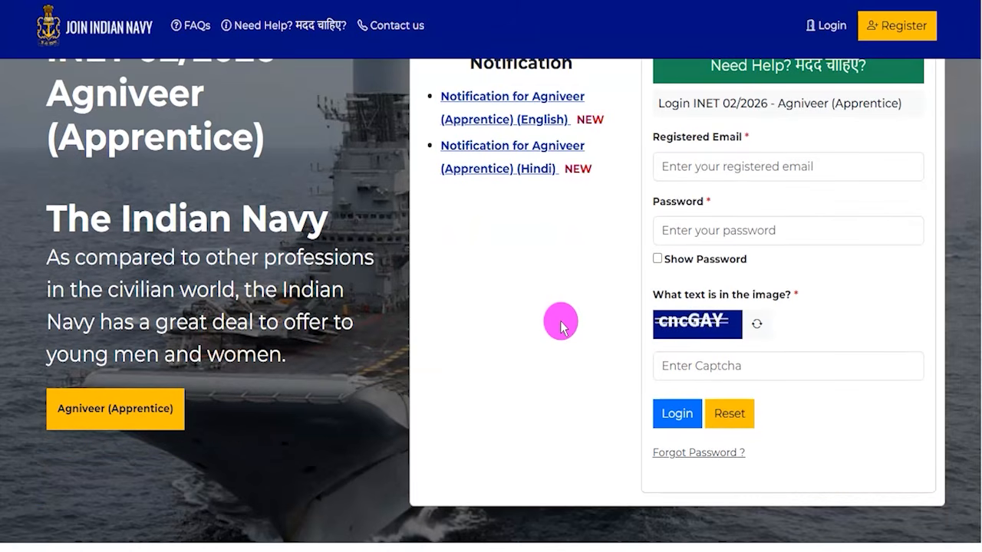
Mark the email, password and captcha fields of the login form with the pen and draw arrows to Login and Register
click(747, 175)
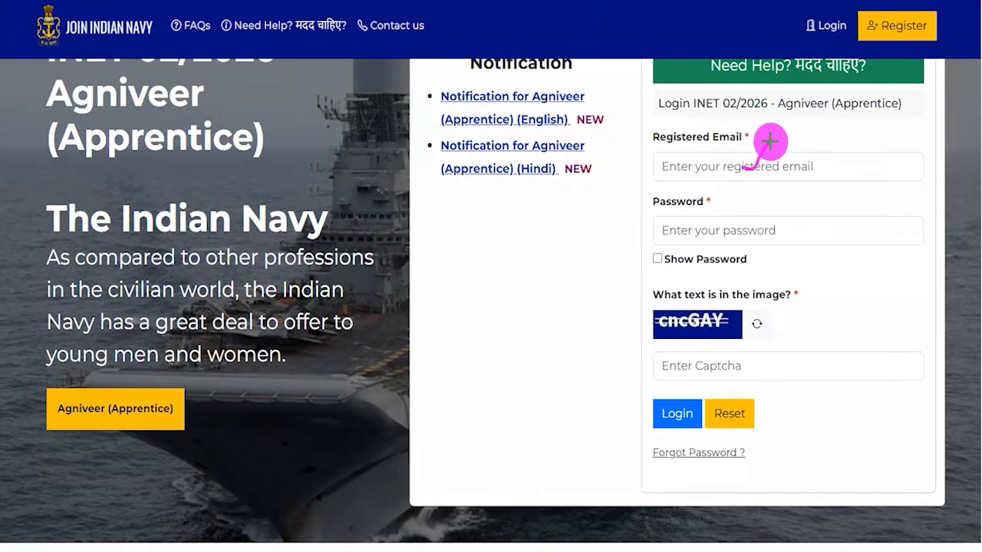
drag(723, 230, 752, 197)
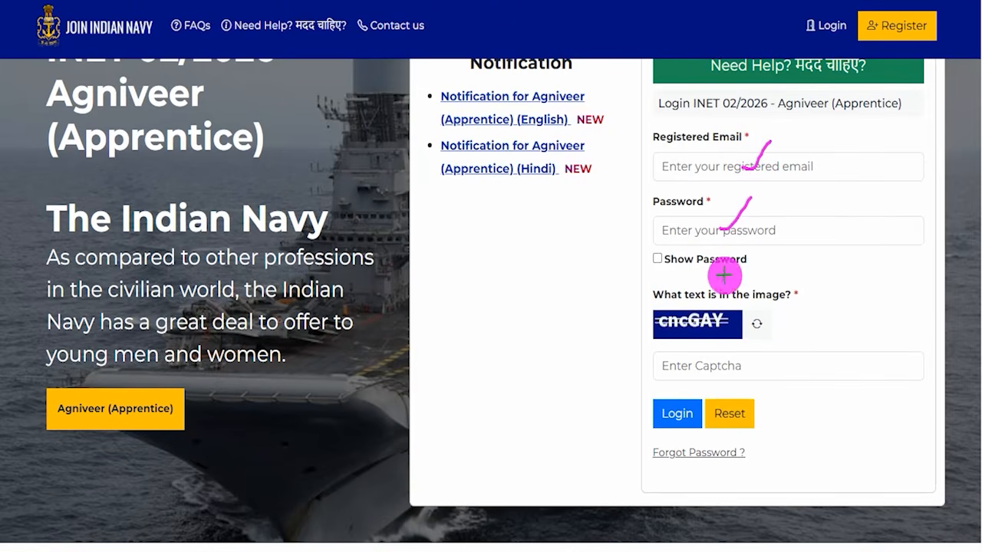
drag(734, 325, 757, 286)
drag(673, 369, 725, 369)
drag(514, 301, 646, 400)
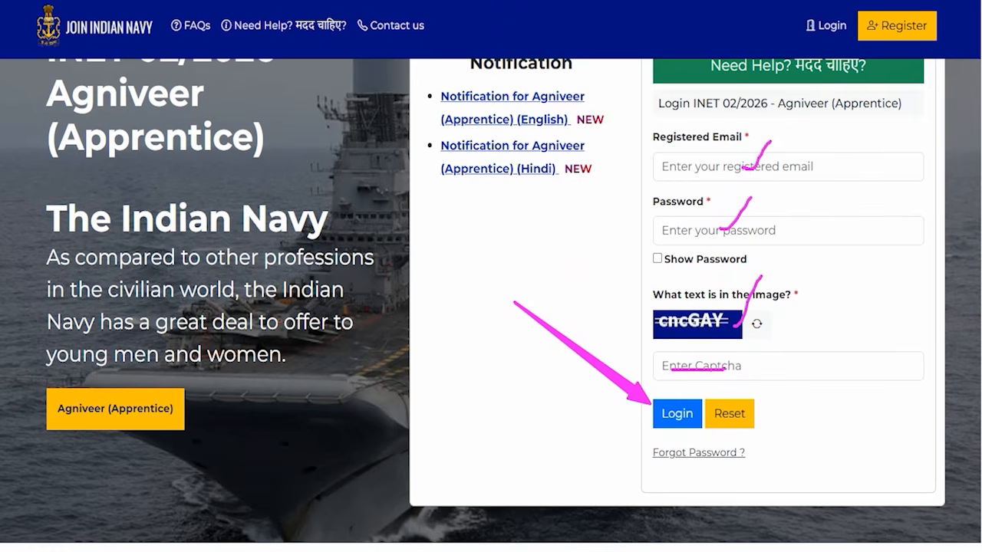
scroll(555, 307, up, 1)
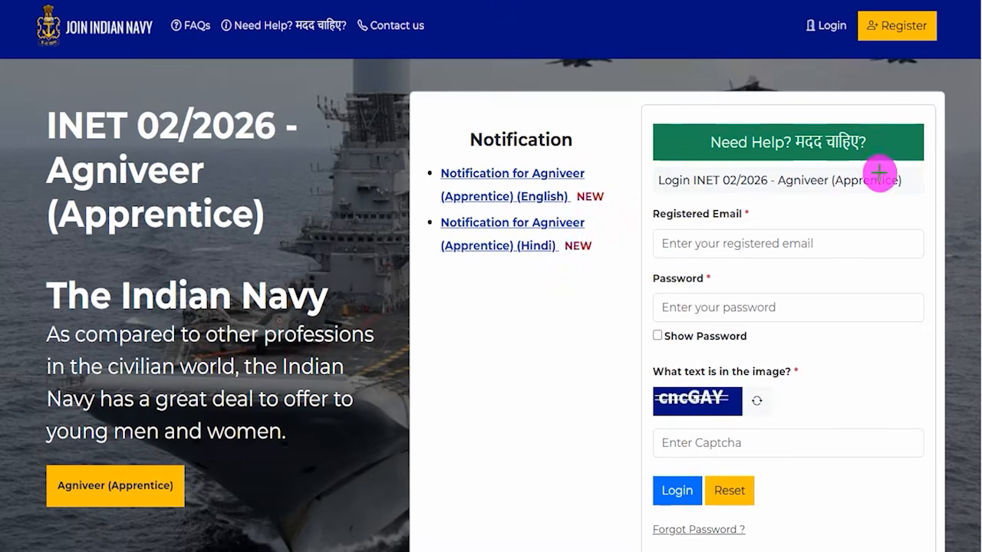
drag(779, 119, 872, 49)
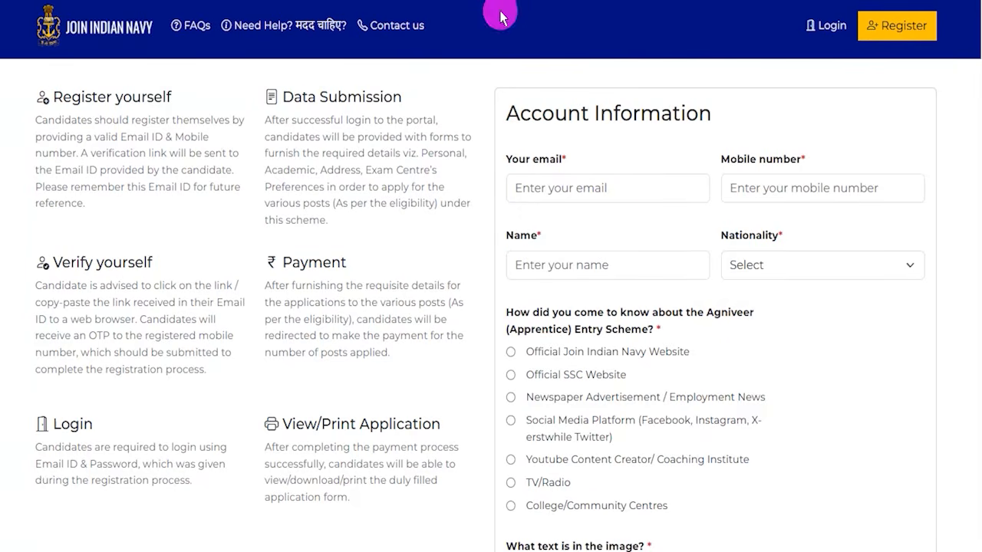
Draw pen tick marks on the email, mobile number and name fields of the Account Information form
drag(598, 193, 614, 159)
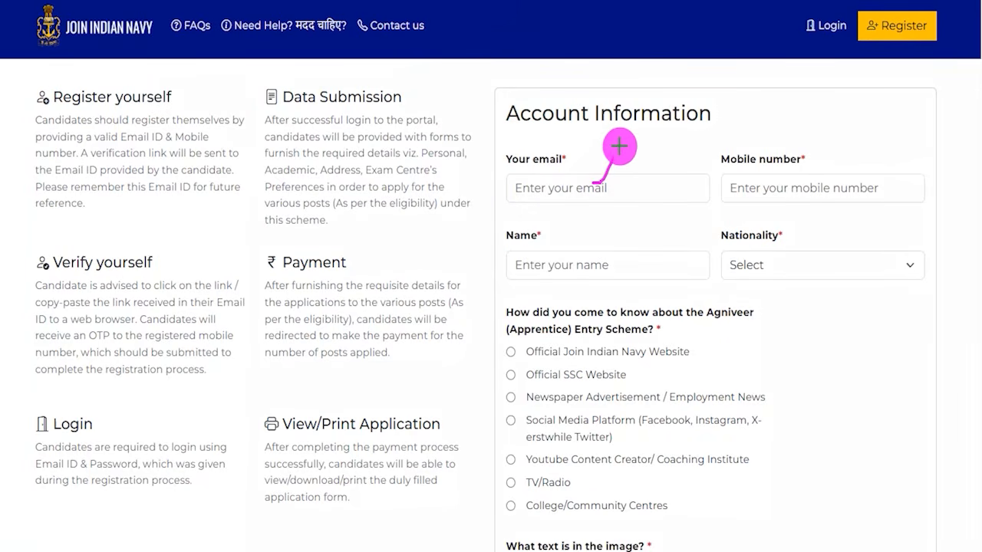
drag(799, 184, 841, 146)
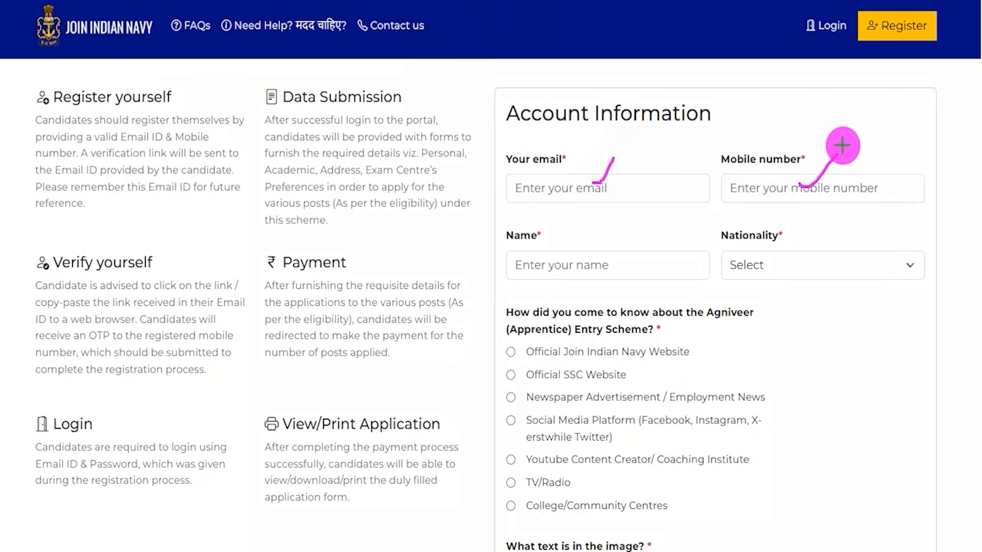
drag(570, 263, 621, 228)
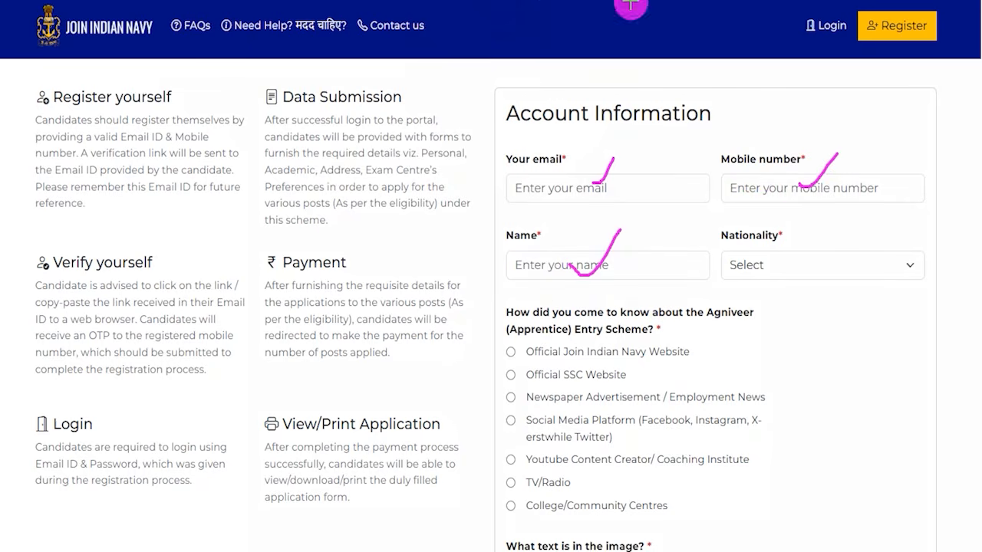
Set the nationality to Indian and choose Newspaper Advertisement / Employment News as the source of knowledge about the scheme
click(741, 268)
click(741, 310)
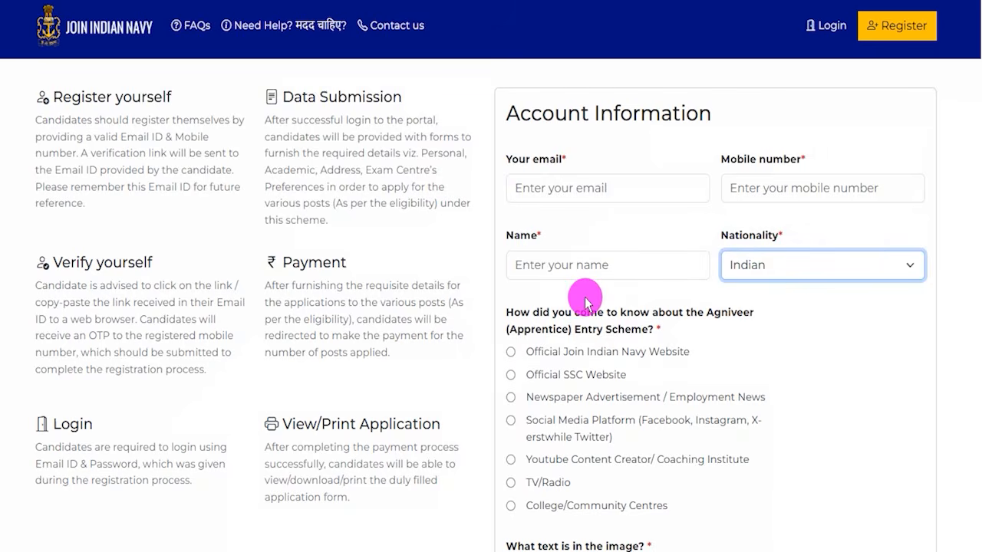
scroll(580, 296, down, 2)
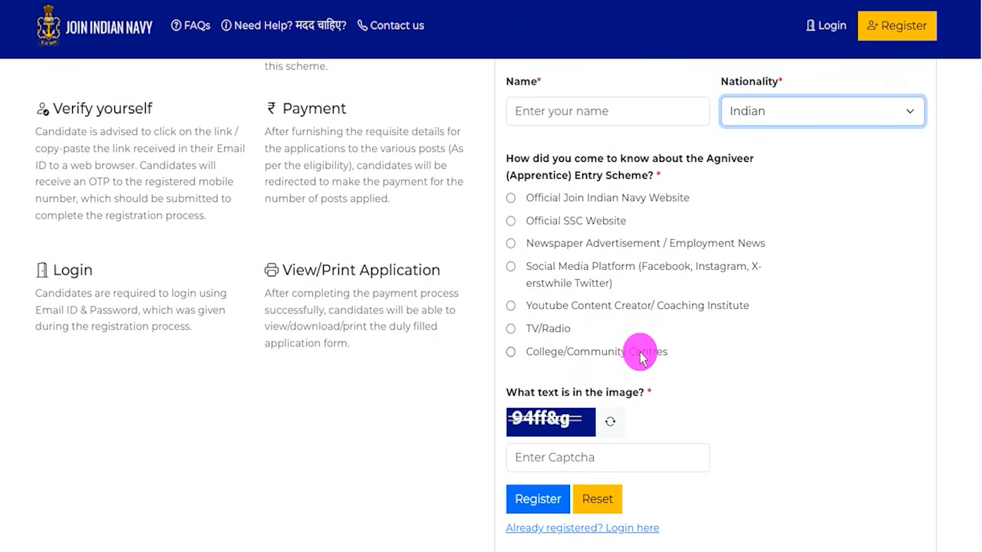
click(512, 244)
Tick the captcha image, underline the captcha field and draw an arrow to Register below the form
scroll(575, 329, down, 1)
drag(596, 345, 630, 292)
drag(549, 381, 608, 381)
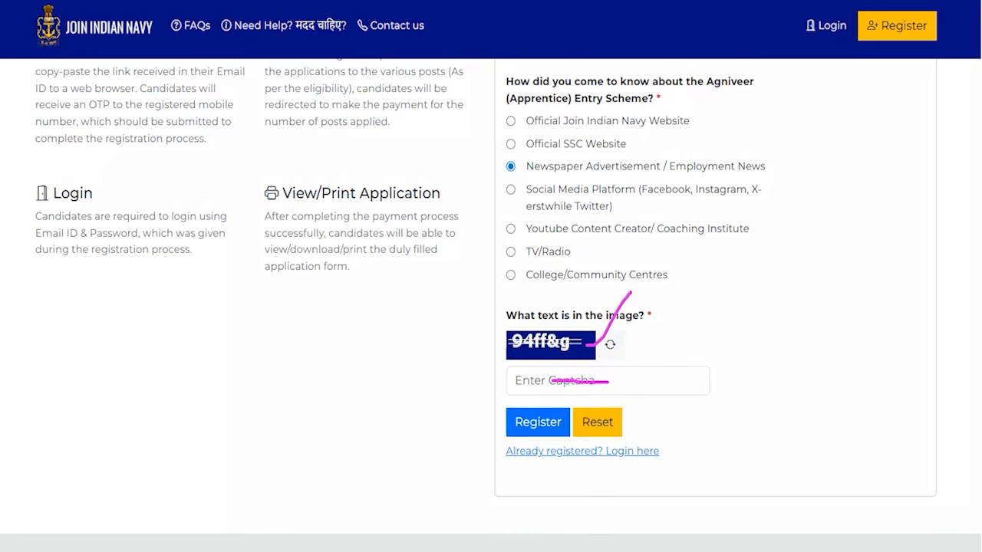
mouse_move(328, 346)
mouse_down()
mouse_move(449, 401)
mouse_move(515, 418)
mouse_up()
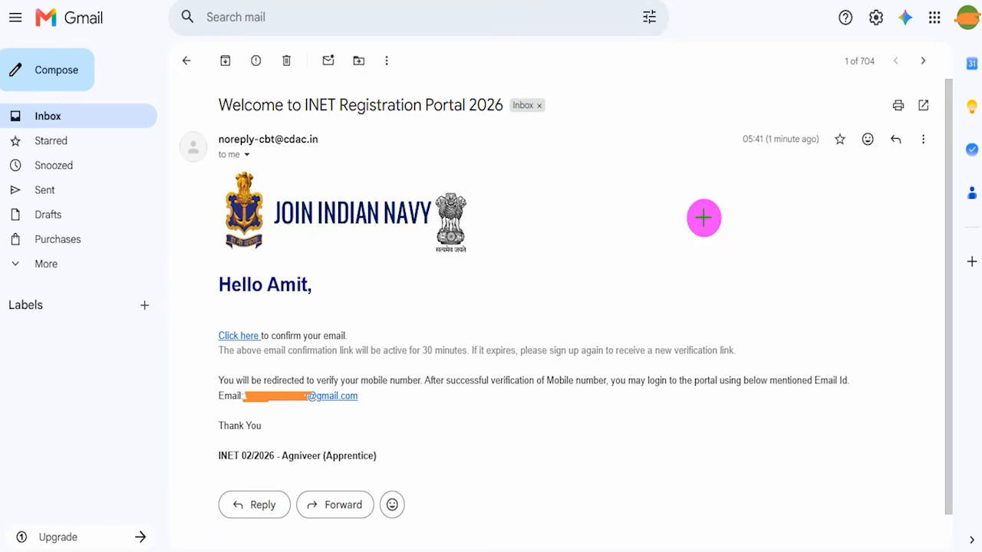
In the Gmail registration message, draw a tick mark and box the link for confirming the email
click(461, 294)
drag(461, 295, 500, 231)
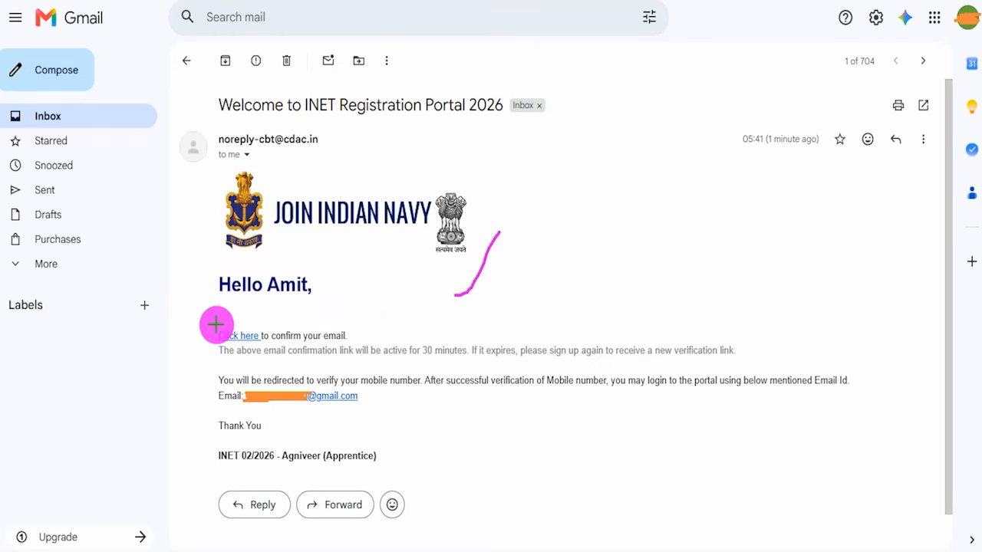
drag(201, 322, 259, 348)
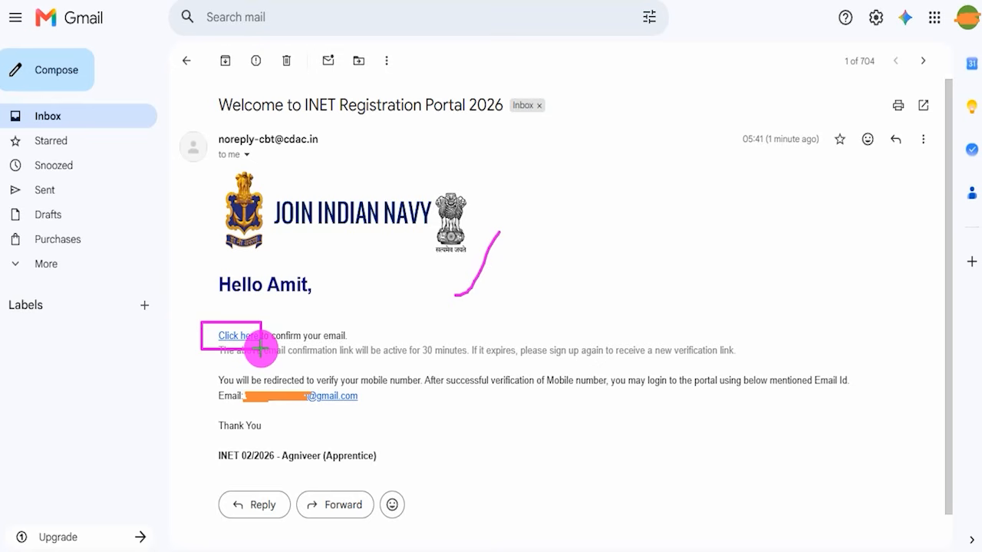
Open the email confirmation link, tick the verification message, mobile number and captcha, and draw an arrow to Generate OTP
click(256, 344)
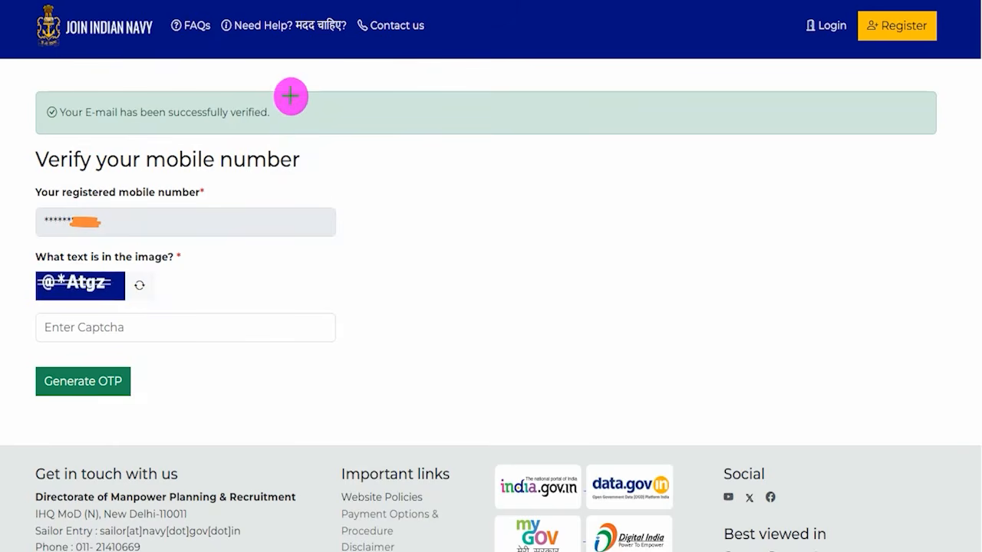
drag(277, 115, 329, 60)
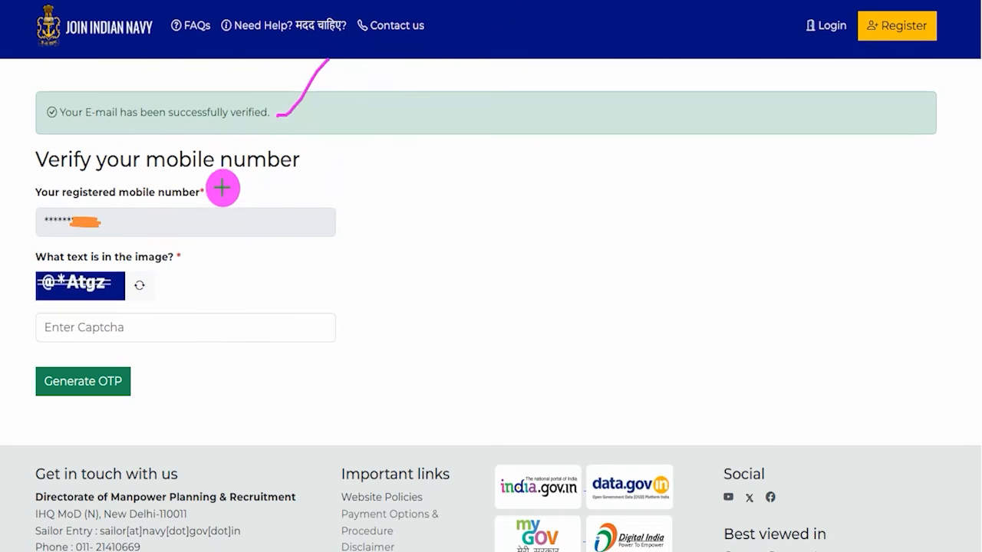
drag(208, 221, 252, 174)
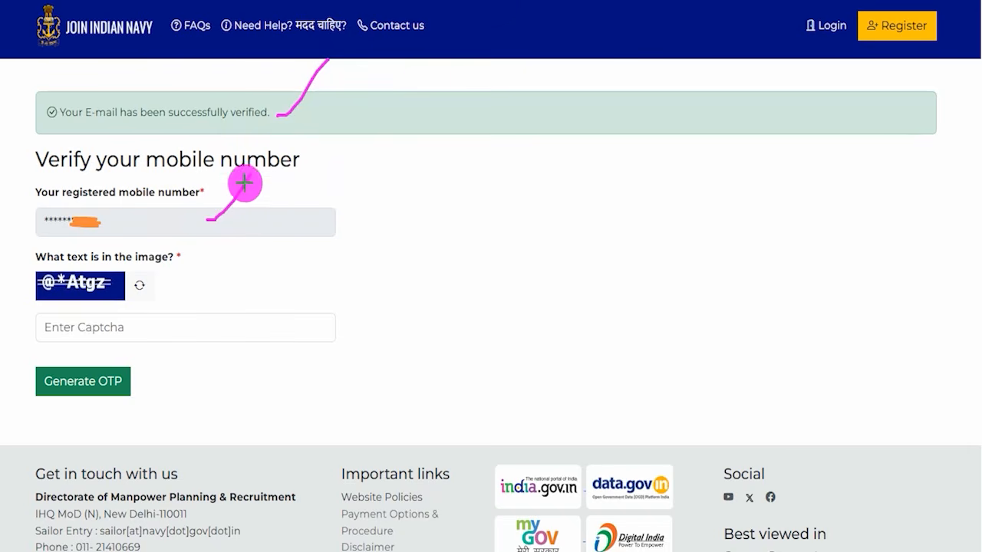
drag(125, 289, 167, 247)
drag(136, 331, 186, 282)
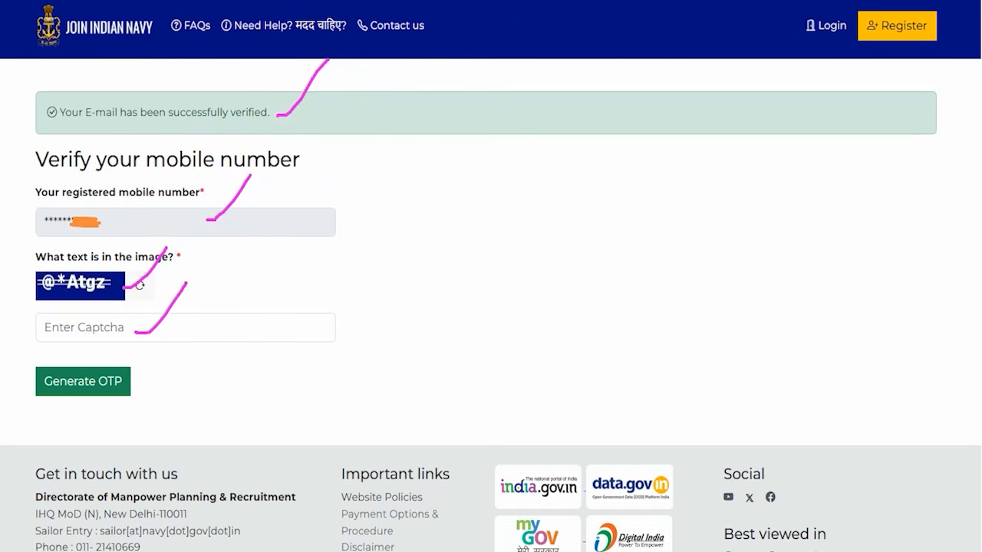
drag(354, 356, 130, 379)
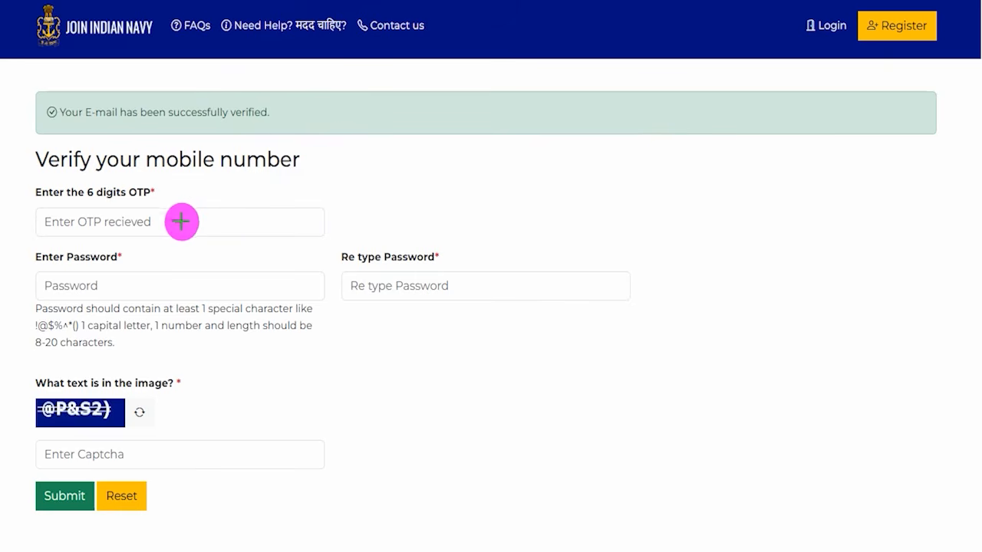
Draw tick marks on the OTP and password fields and underline the special-character and 8-20 length rules
drag(170, 222, 213, 168)
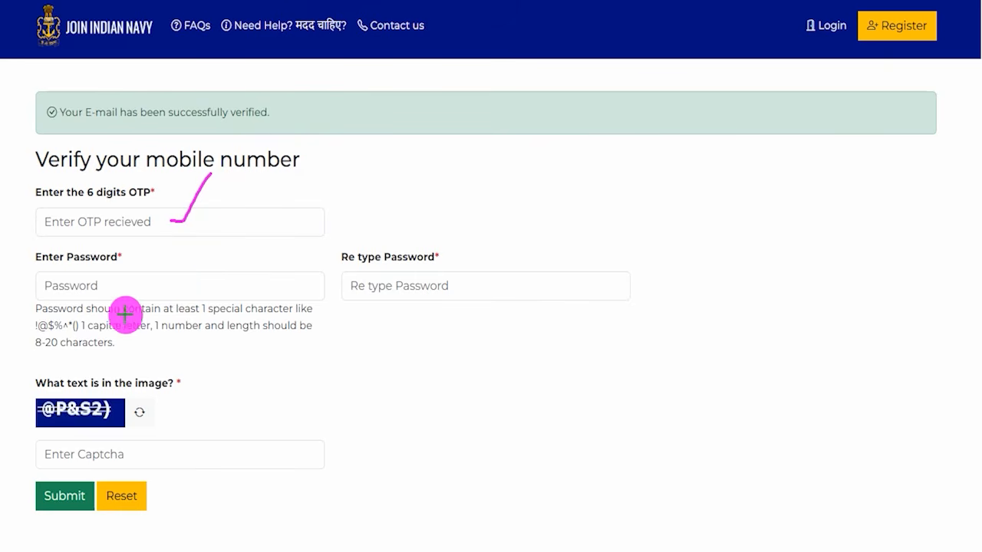
drag(161, 283, 188, 258)
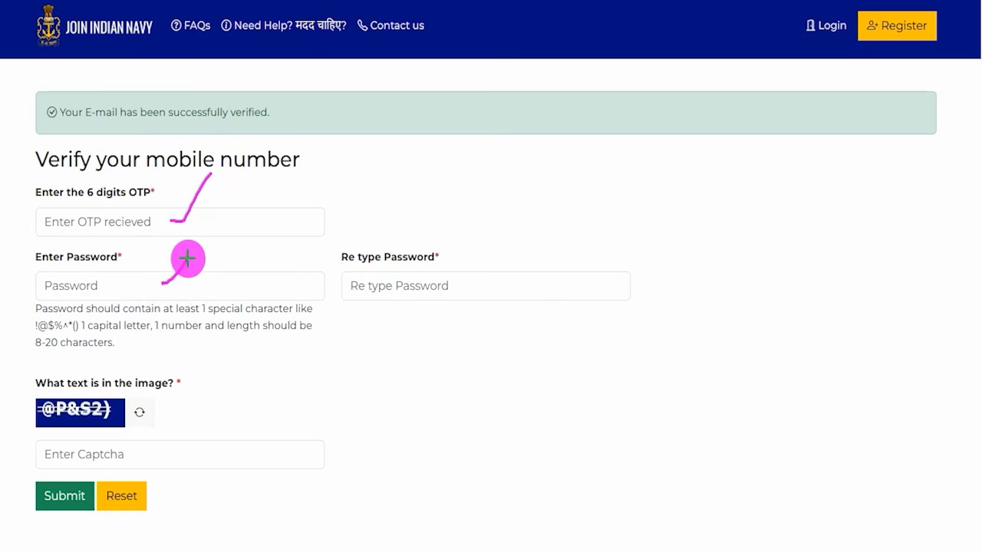
drag(30, 351, 57, 351)
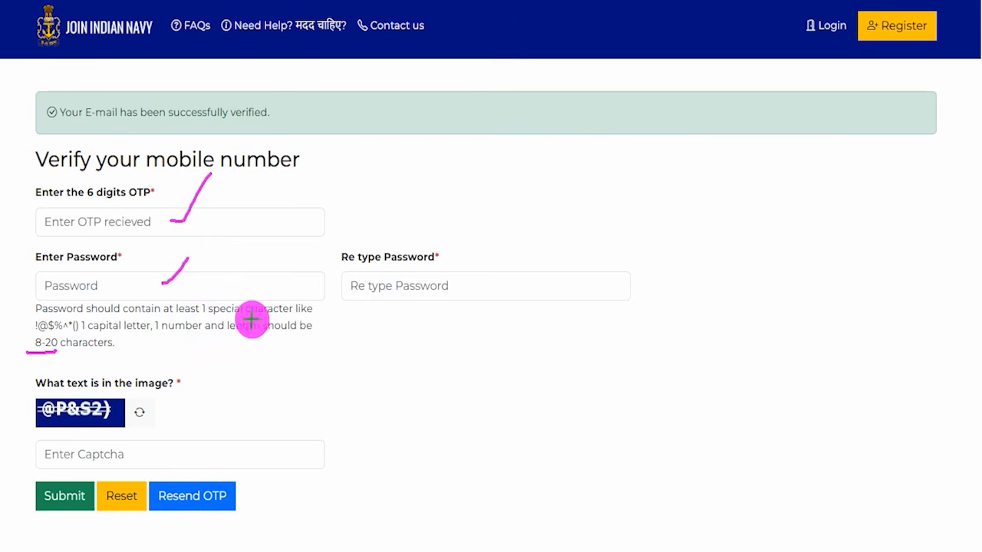
drag(207, 283, 228, 259)
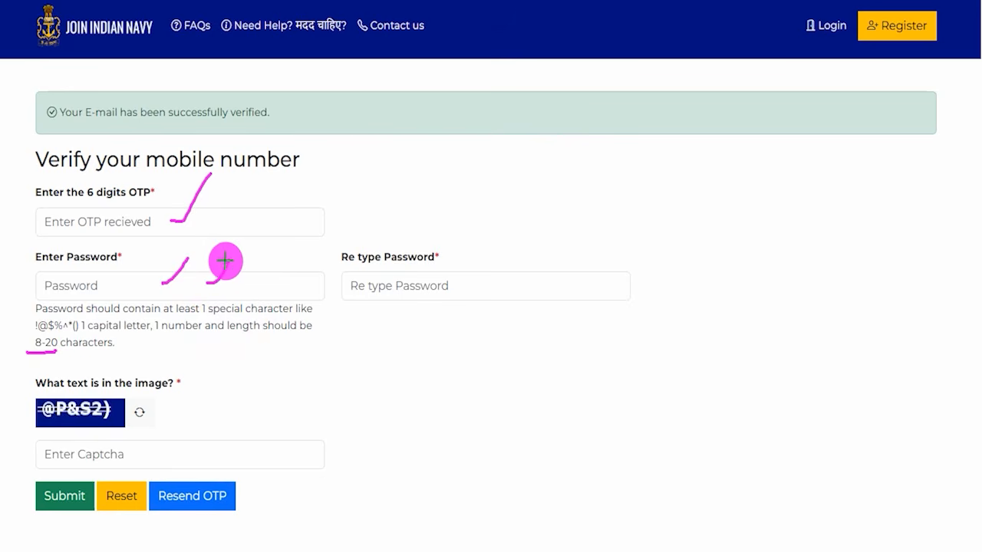
drag(26, 335, 71, 336)
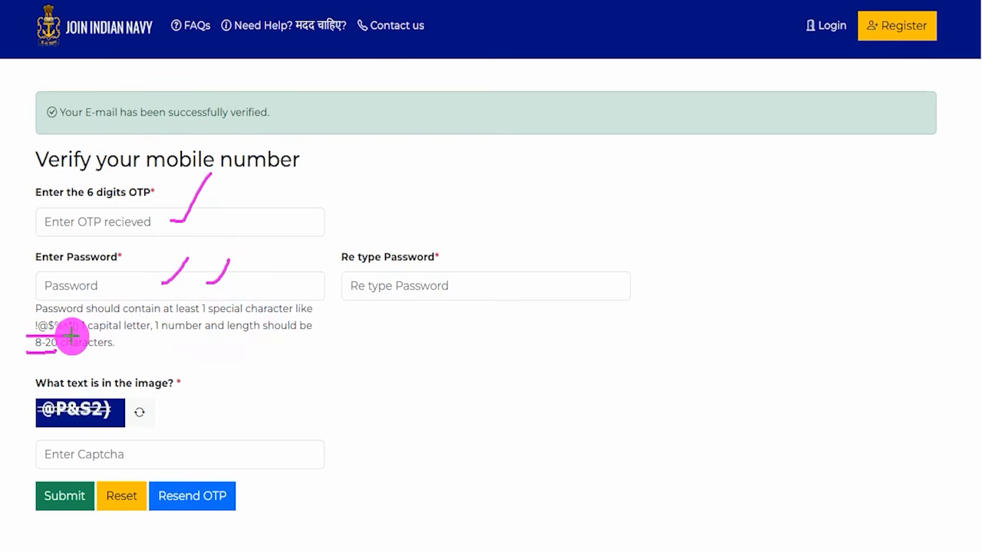
drag(122, 287, 157, 251)
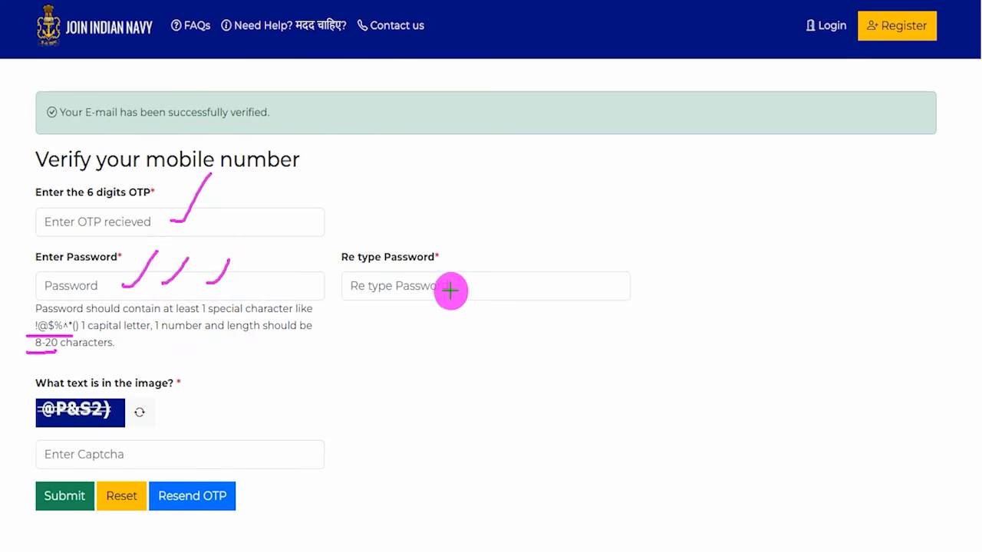
Mark the Re type Password field, tick the captcha image and captcha field, and draw an arrow to Submit
drag(371, 289, 405, 287)
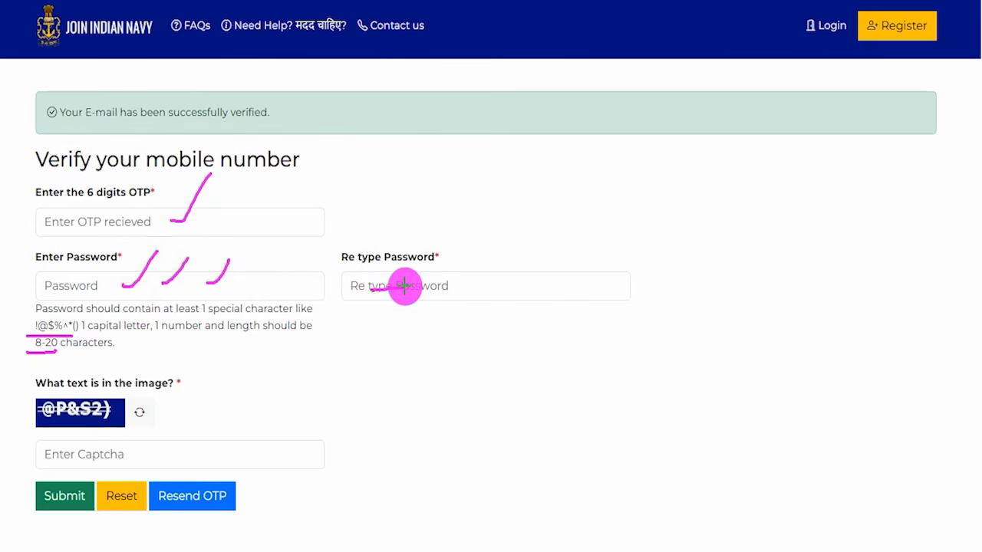
drag(128, 413, 151, 380)
mouse_move(125, 457)
mouse_down()
mouse_move(149, 441)
mouse_move(160, 415)
mouse_up()
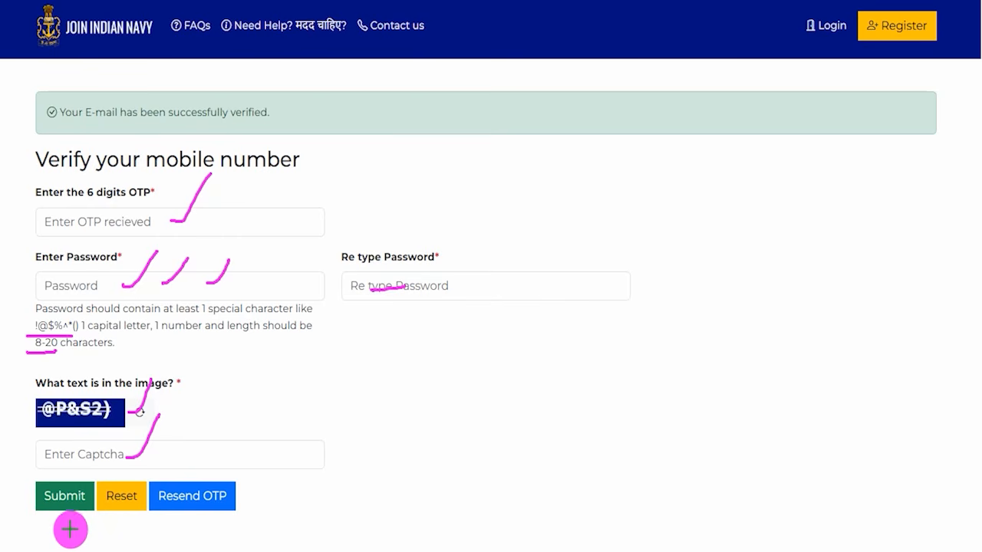
drag(18, 381, 40, 469)
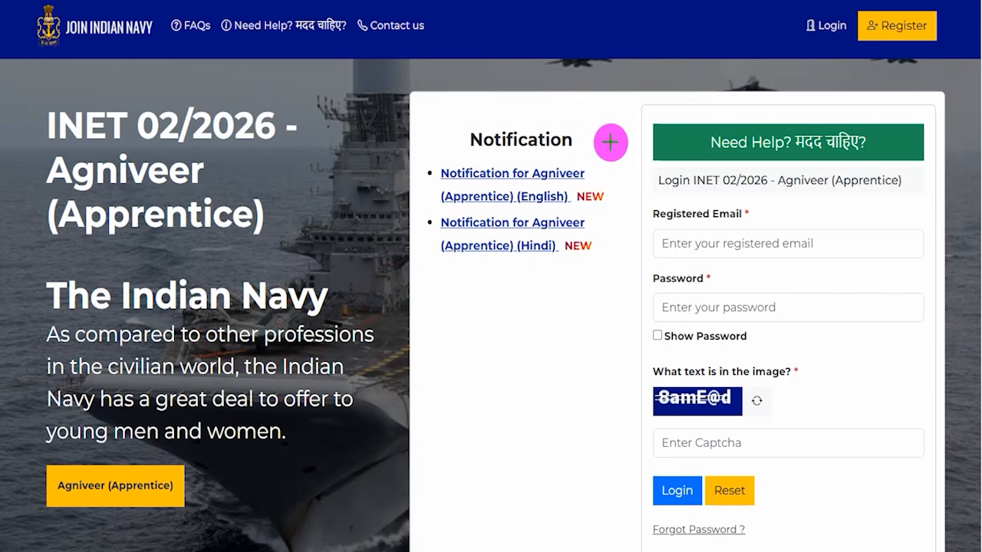
On the portal's home page, draw two tick marks beside the Notification heading and one above the login form
drag(595, 131, 640, 70)
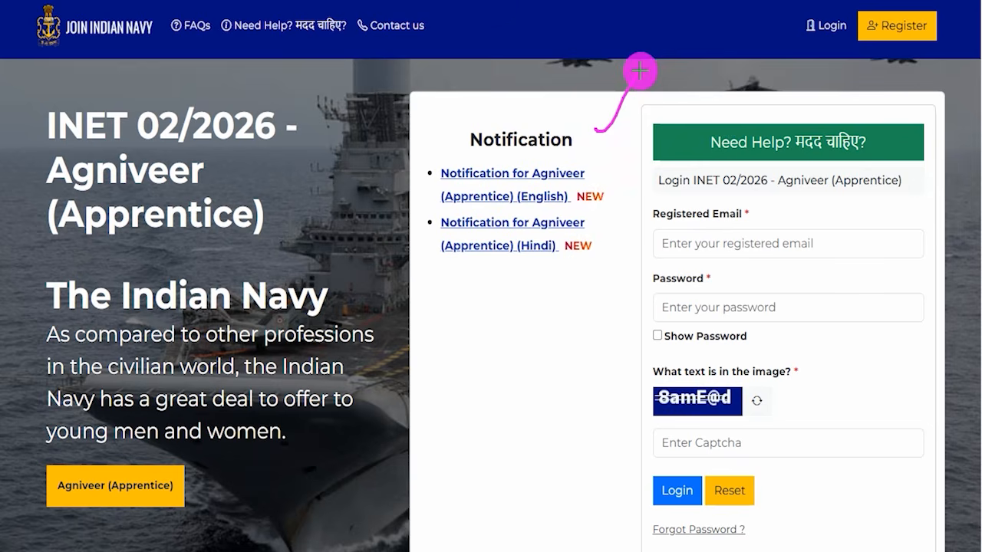
drag(591, 149, 629, 126)
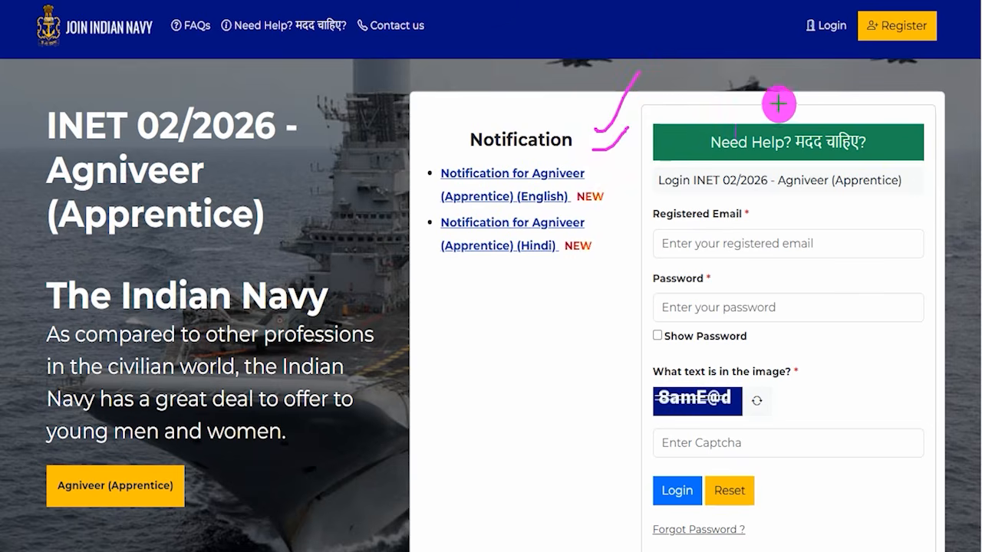
drag(734, 104, 770, 74)
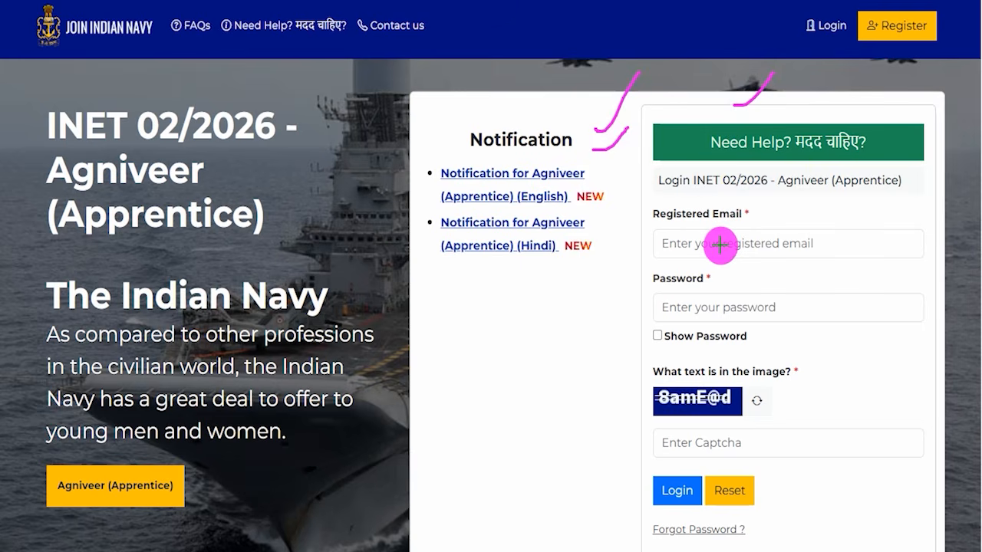
Tick the registered email, password and captcha image, draw a line across the captcha field and an arrow to Login
drag(721, 244, 757, 198)
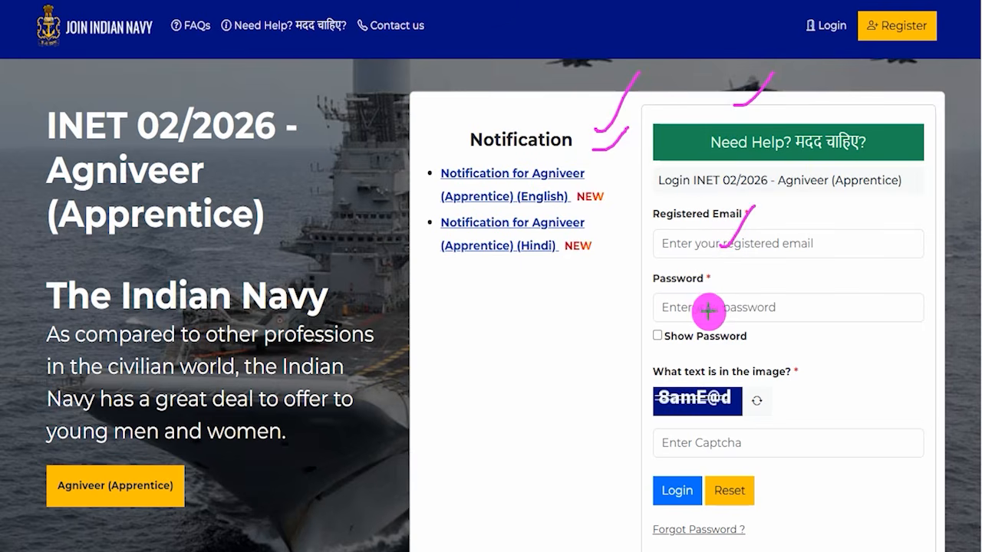
drag(708, 309, 748, 266)
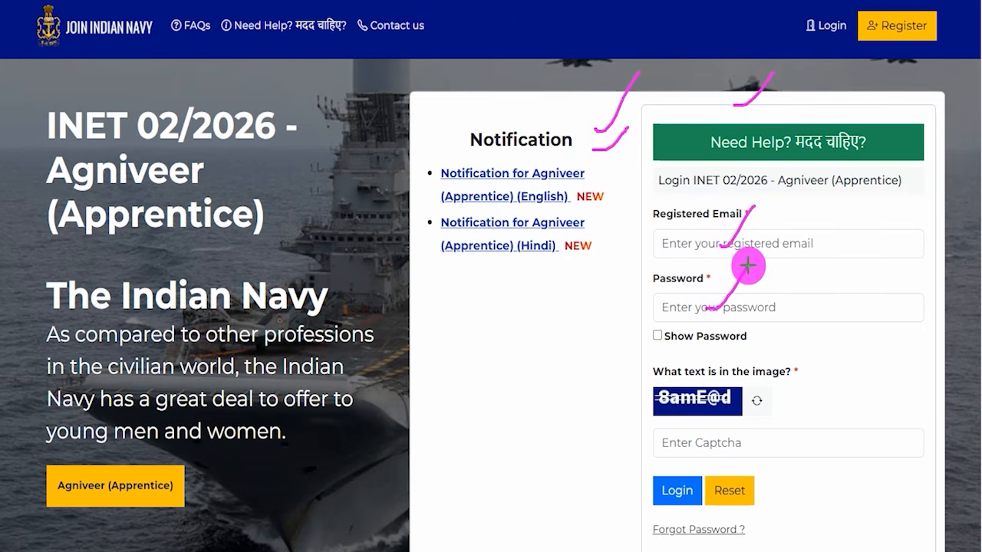
drag(737, 400, 765, 354)
drag(701, 443, 777, 443)
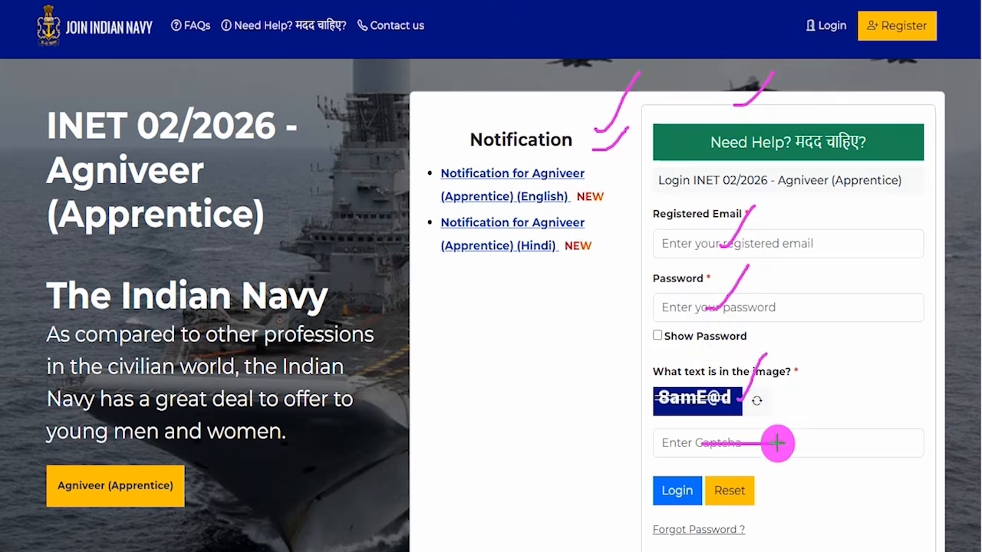
drag(504, 366, 646, 477)
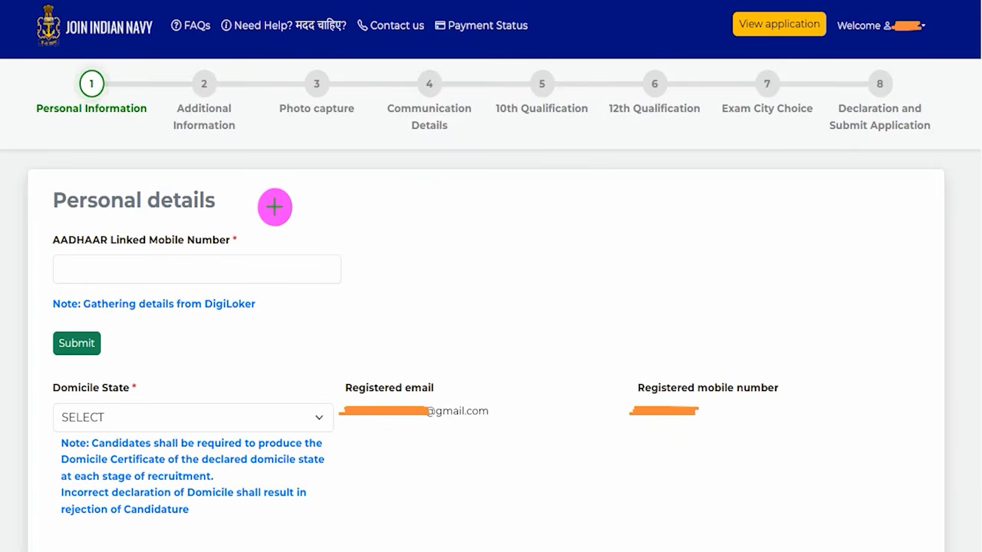
Tick and underline the Personal details heading, mark the AADHAAR Linked Mobile Number field, and box and tick Submit
drag(274, 205, 313, 172)
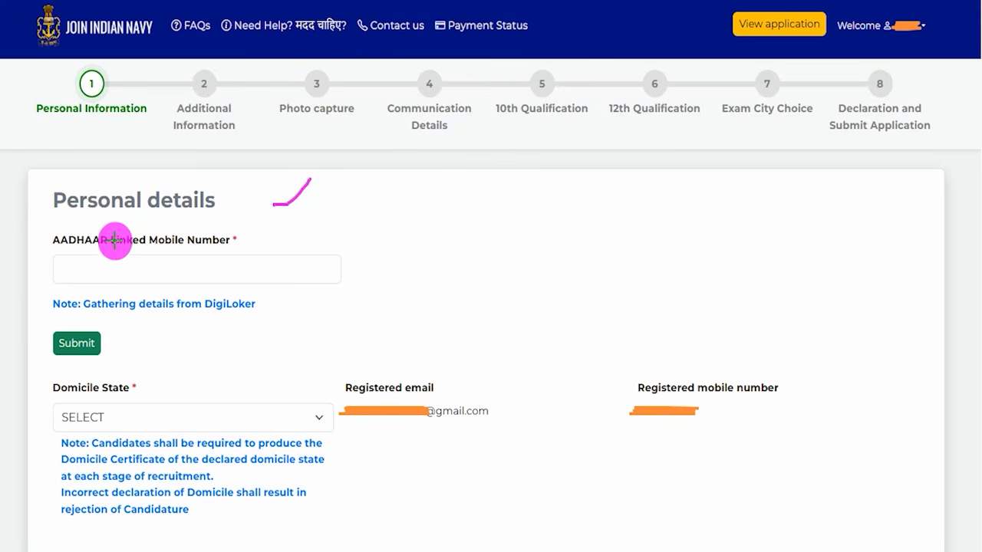
drag(54, 217, 176, 213)
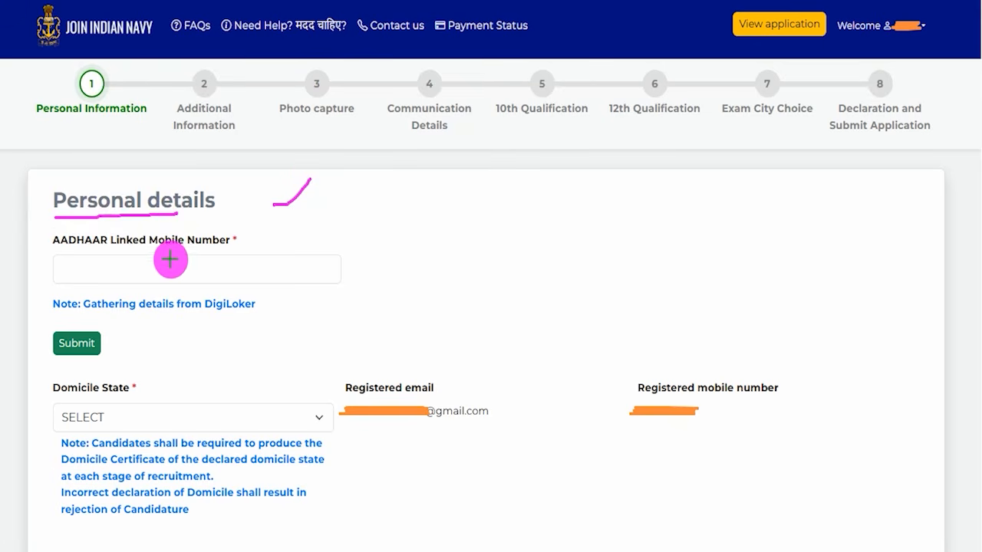
drag(189, 268, 220, 228)
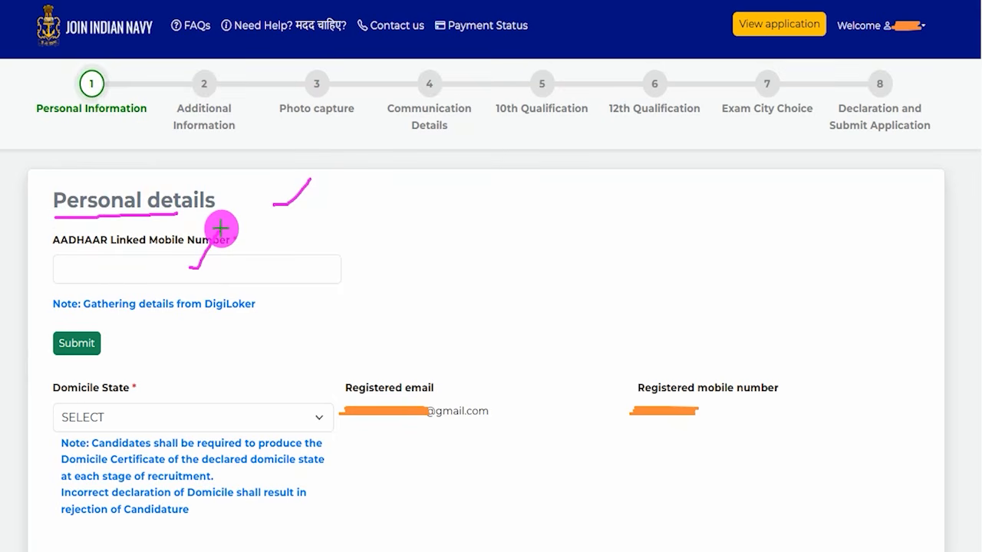
drag(208, 270, 232, 270)
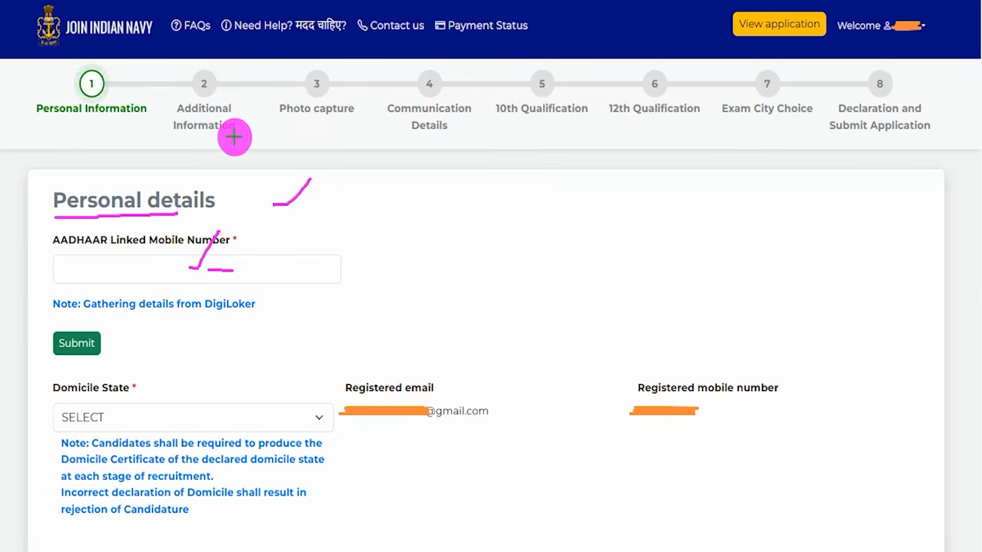
drag(32, 328, 127, 364)
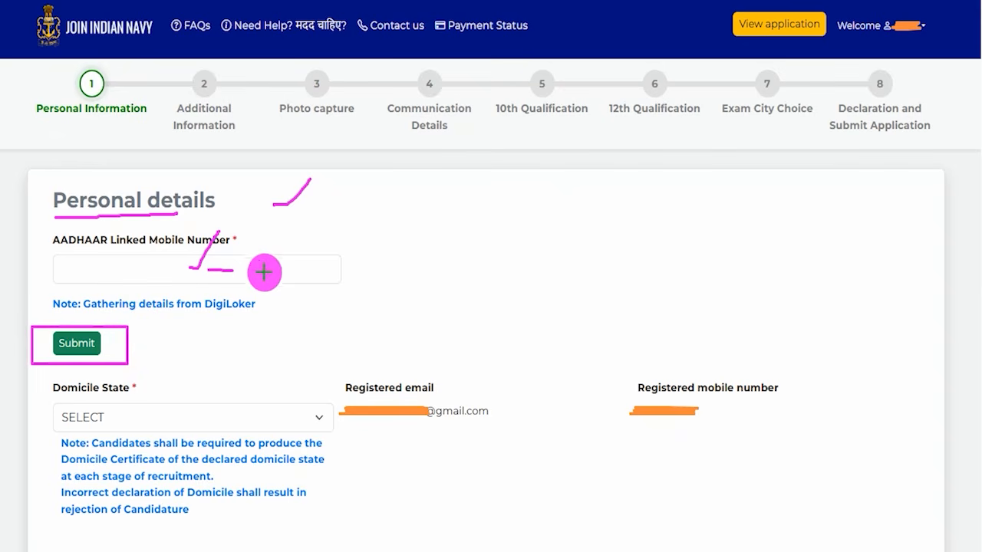
drag(247, 271, 284, 219)
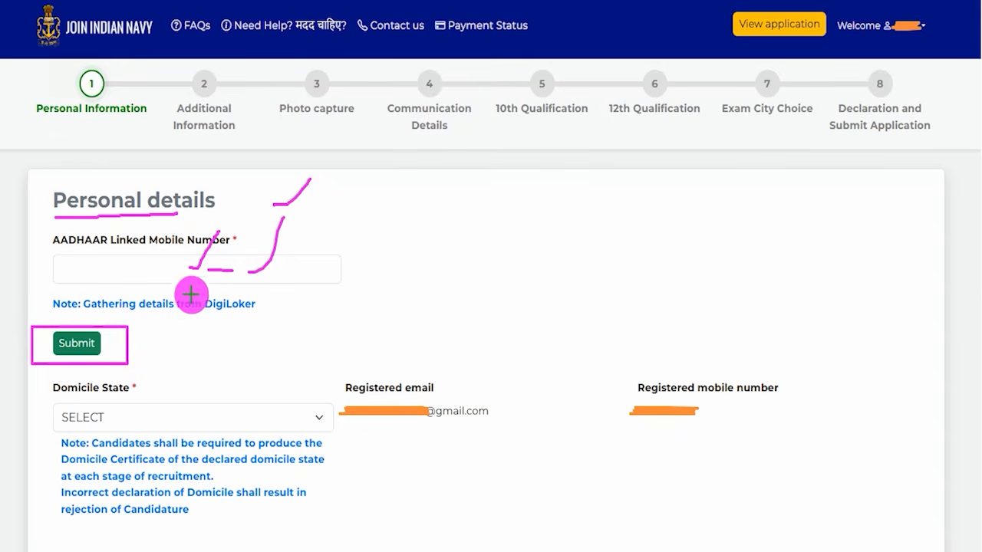
drag(102, 346, 127, 326)
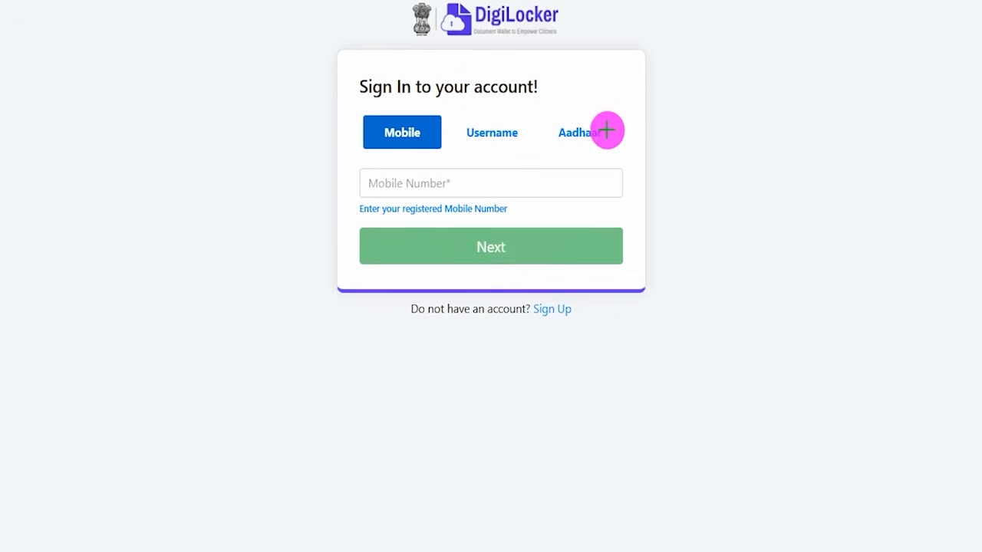
Underline the DigiLocker name, tick the sign-in form and its Mobile, Username and Aadhaar options, and clear the marks
drag(618, 97, 658, 61)
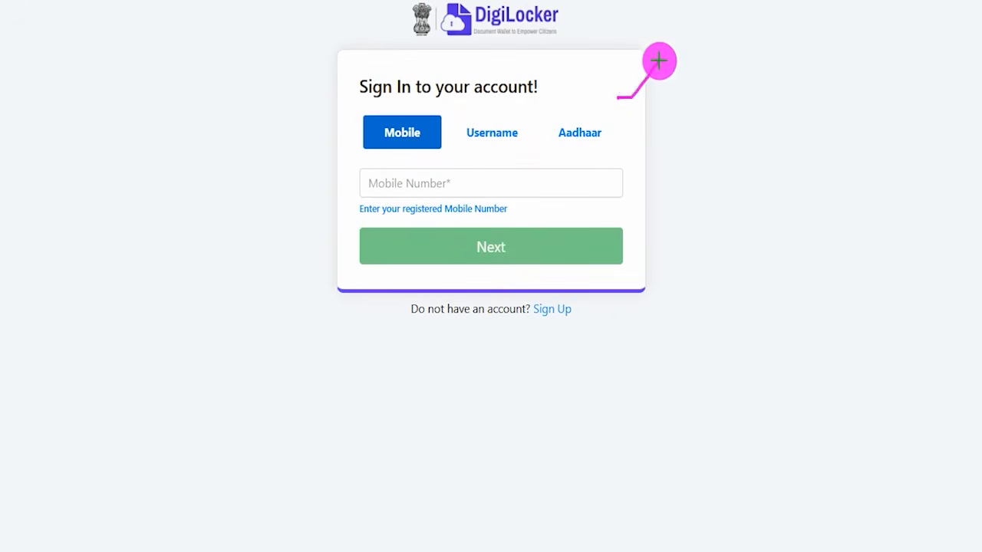
drag(480, 43, 525, 44)
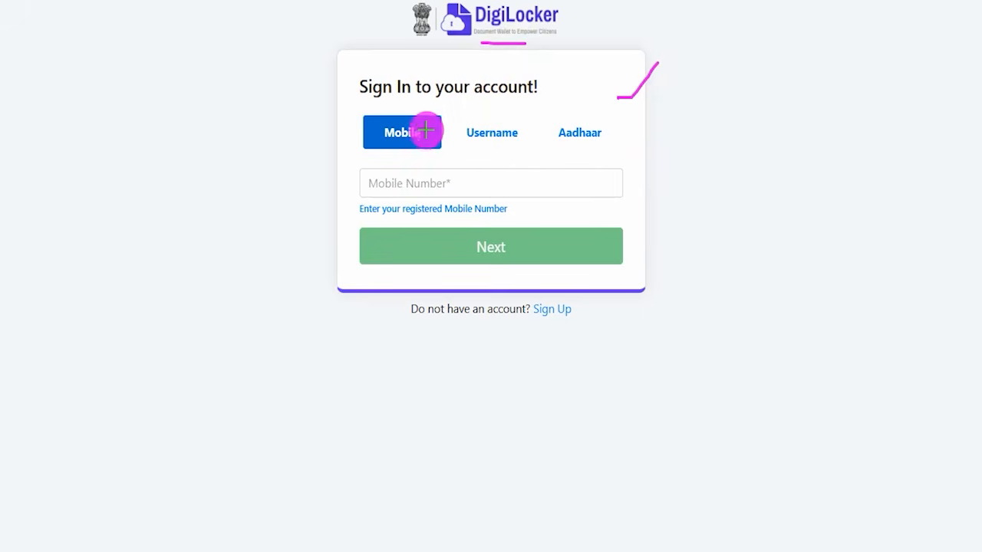
drag(428, 125, 453, 95)
drag(486, 128, 520, 95)
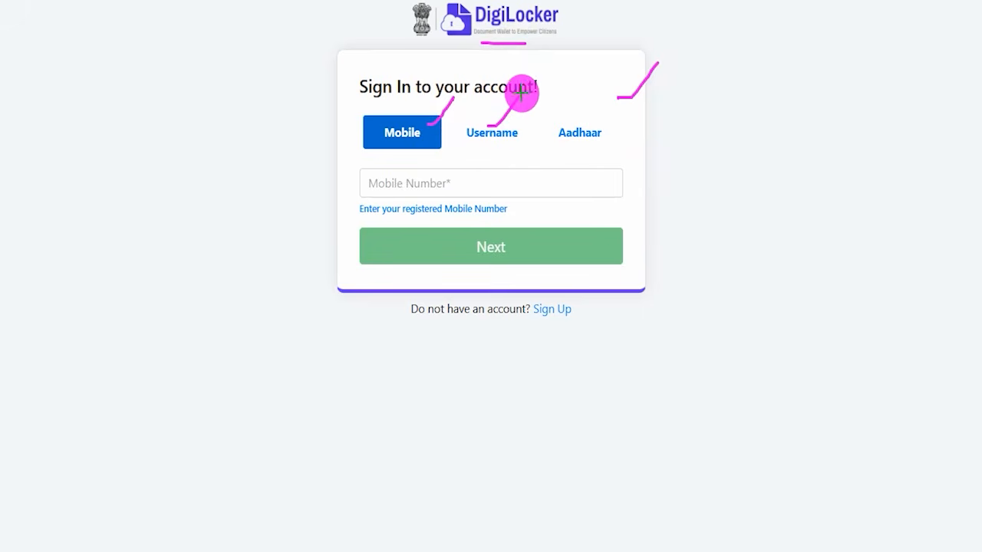
drag(578, 125, 613, 84)
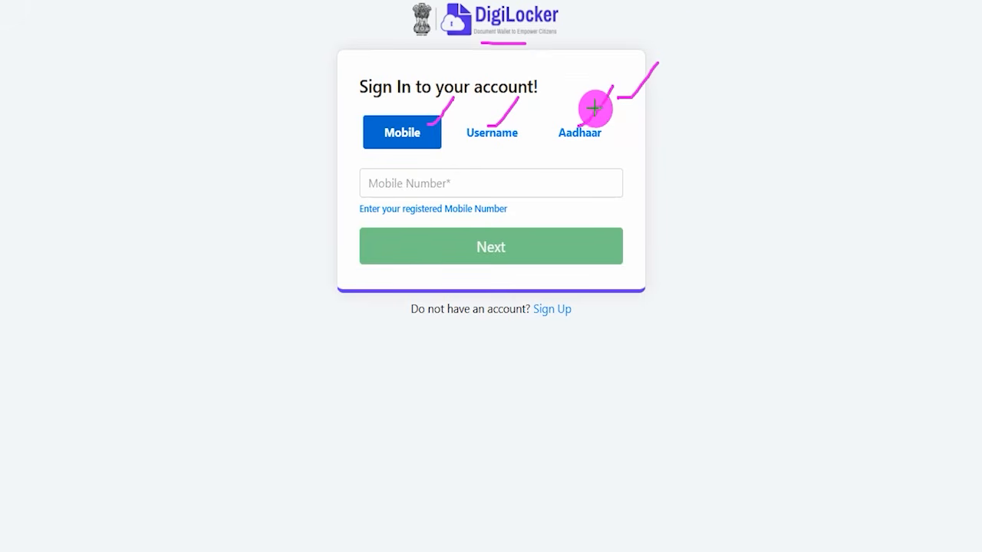
key(Escape)
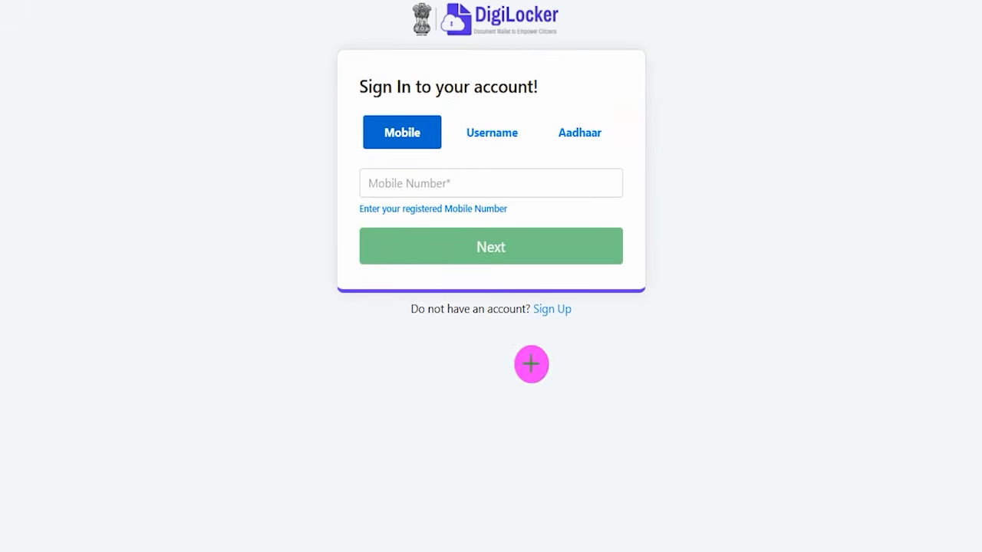
Box the Sign Up link on the DigiLocker page and continue the sign-in with the registered mobile number
mouse_move(519, 291)
mouse_down()
mouse_move(576, 309)
mouse_move(589, 327)
mouse_up()
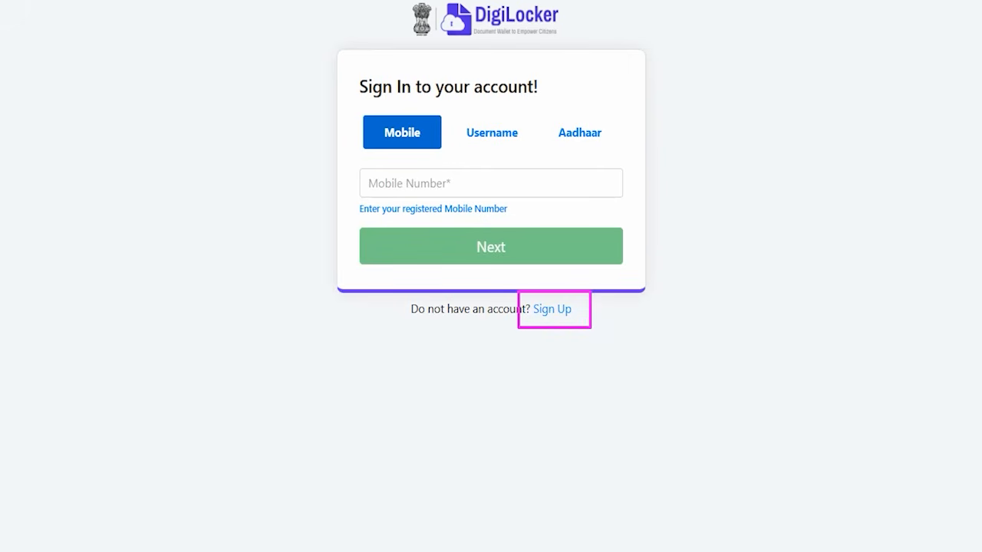
click(522, 246)
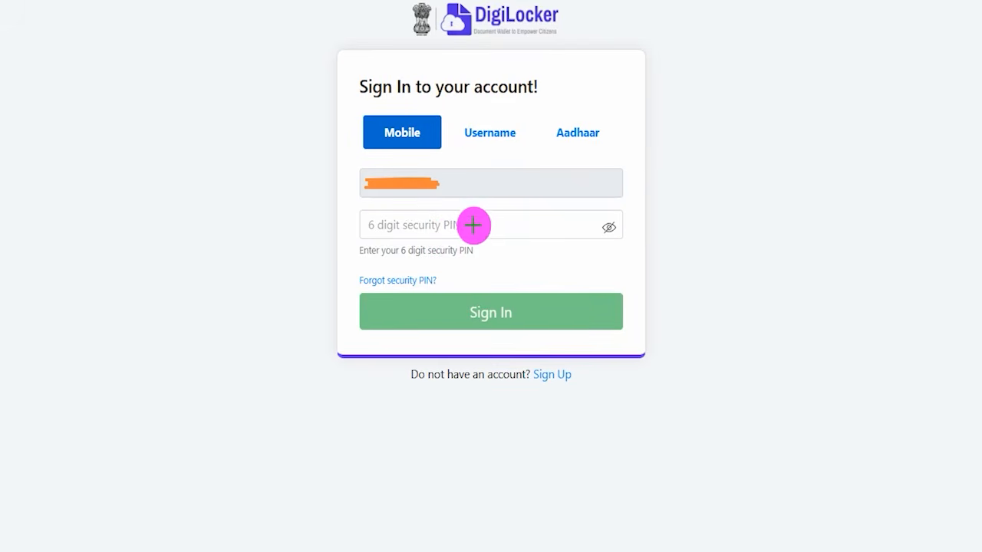
Tick the security PIN field with an arrow to Sign In, and tick the OTP field with an arrow to Submit
click(472, 226)
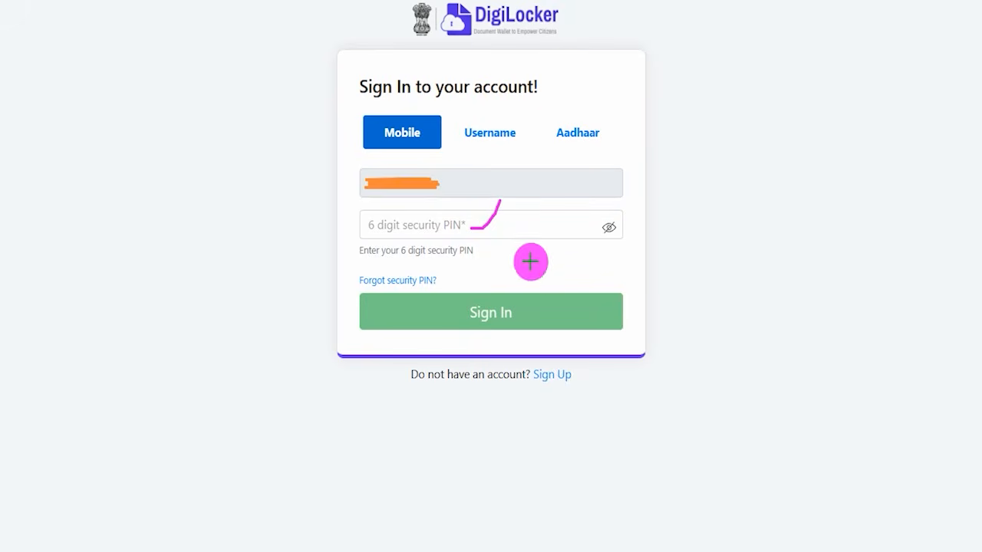
mouse_move(733, 197)
mouse_down()
mouse_move(634, 267)
mouse_move(560, 302)
mouse_up()
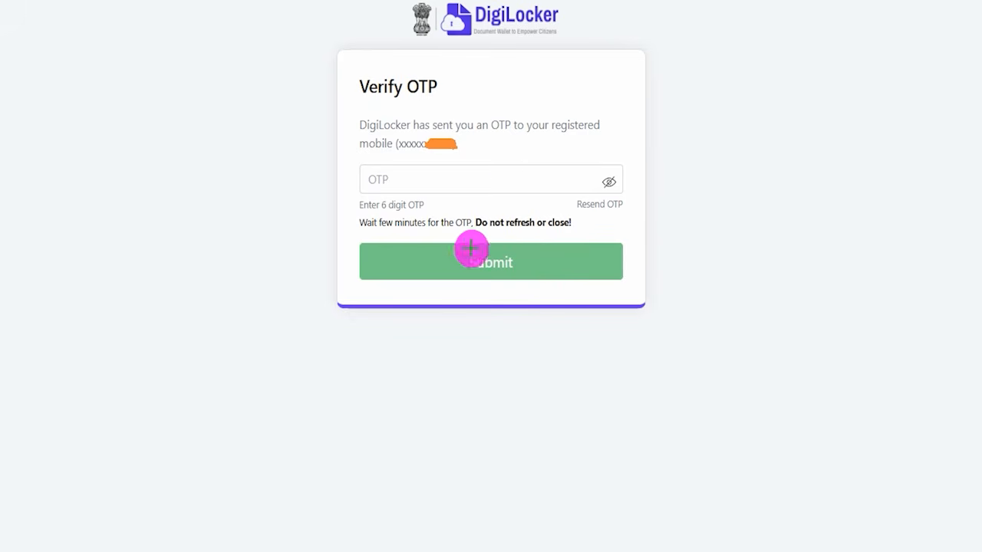
drag(489, 181, 531, 136)
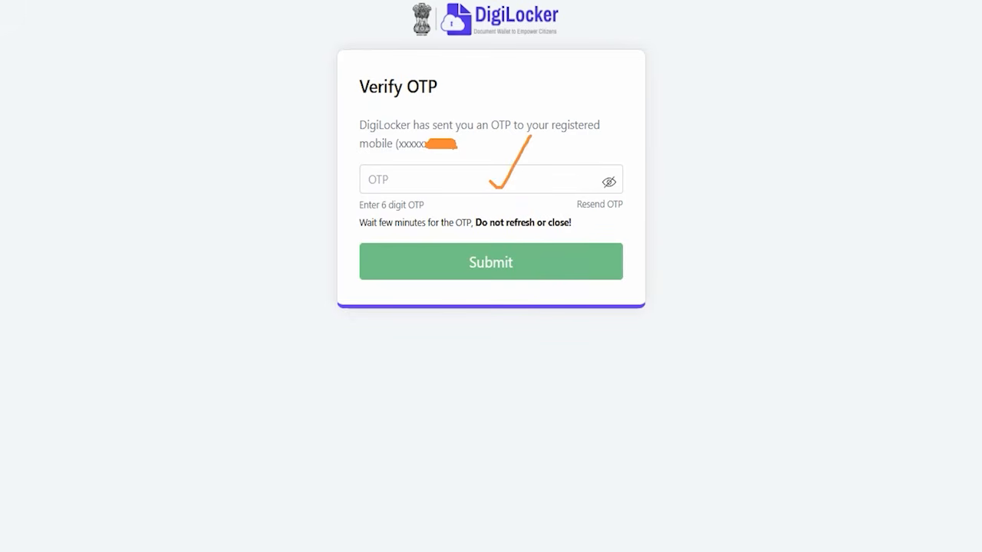
mouse_move(810, 152)
mouse_down()
mouse_move(624, 241)
mouse_move(555, 256)
mouse_up()
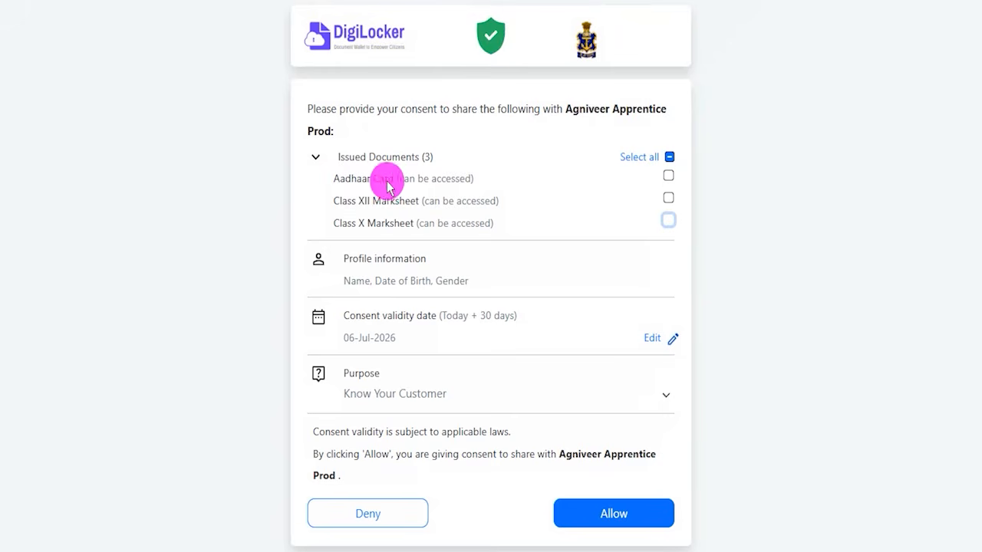
Select the Aadhaar Card, Class XII Marksheet and Class X Marksheet for sharing, and draw an arrow to Allow
click(669, 176)
click(668, 198)
click(668, 221)
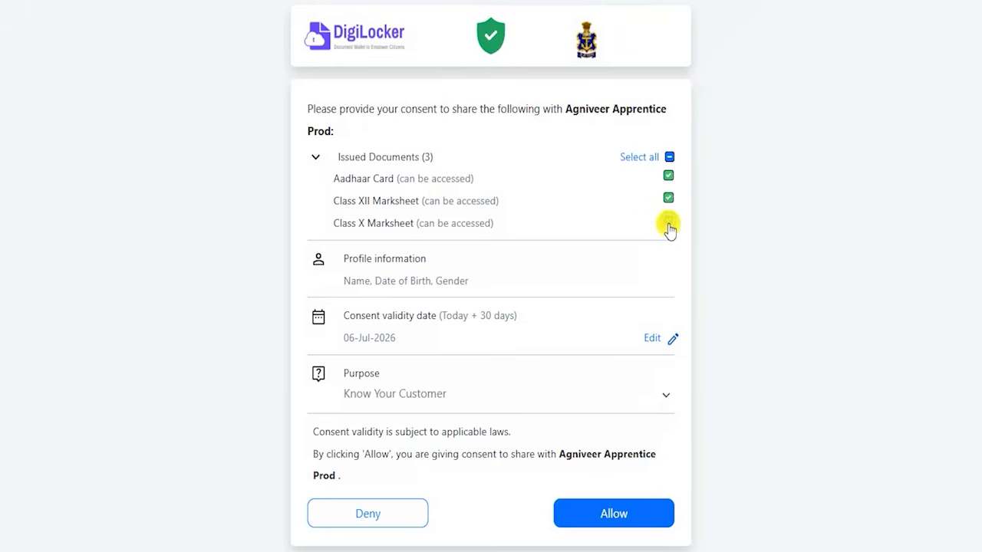
drag(789, 376, 650, 511)
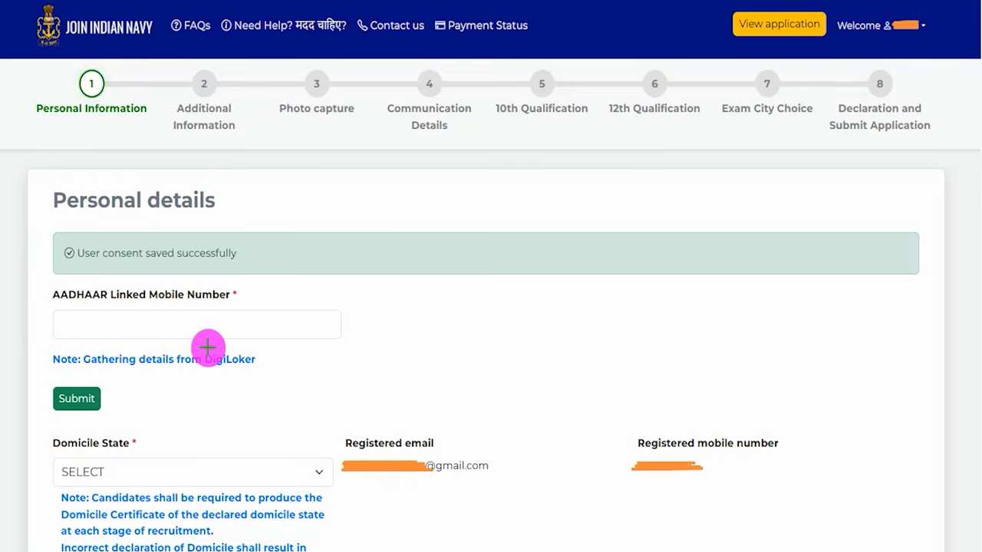
Tick the DigiLocker note, the AADHAAR Linked Mobile Number field, the user consent message and the Domicile State field
mouse_move(266, 360)
mouse_down()
mouse_move(287, 364)
mouse_move(304, 323)
mouse_up()
drag(238, 323, 292, 237)
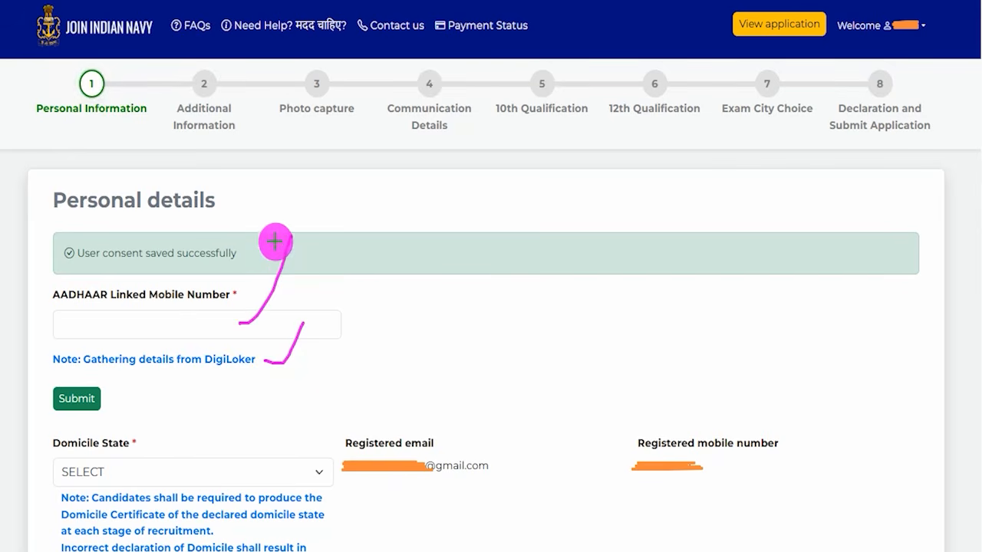
drag(235, 260, 295, 206)
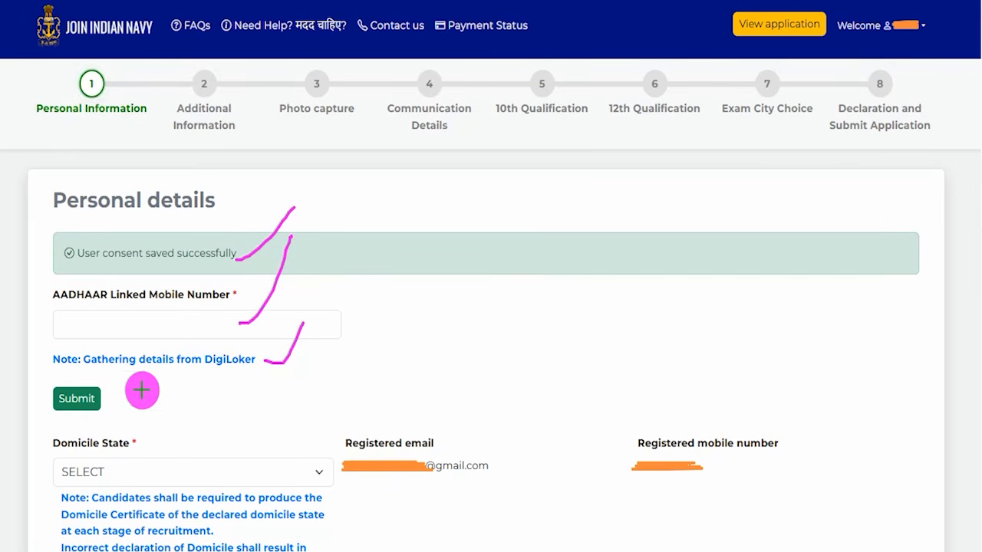
drag(140, 473, 192, 410)
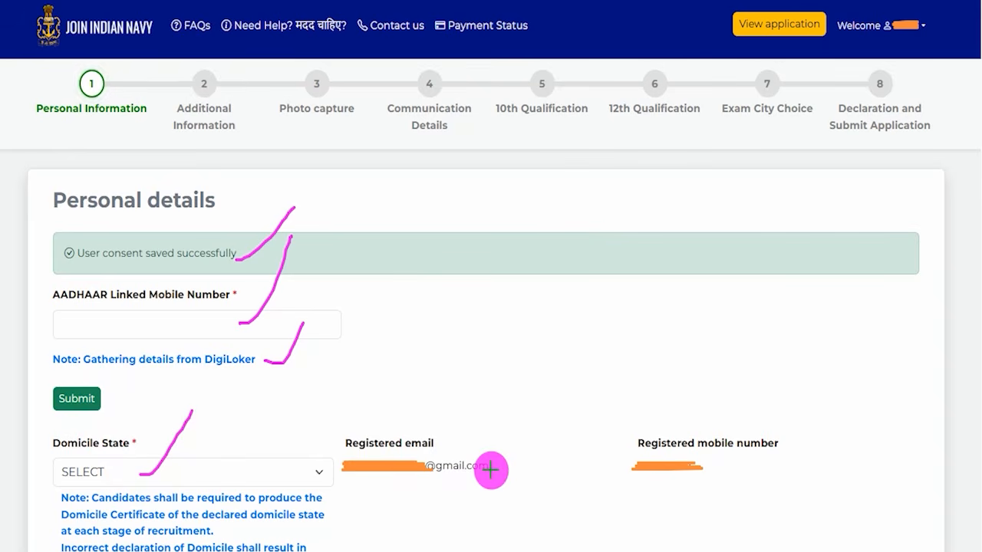
Point out the AADHAAR Number / Nepal UID and Alternate Mobile Number fields in the personal details form
scroll(491, 471, down, 5)
drag(74, 207, 121, 226)
click(120, 226)
drag(358, 203, 456, 197)
click(383, 225)
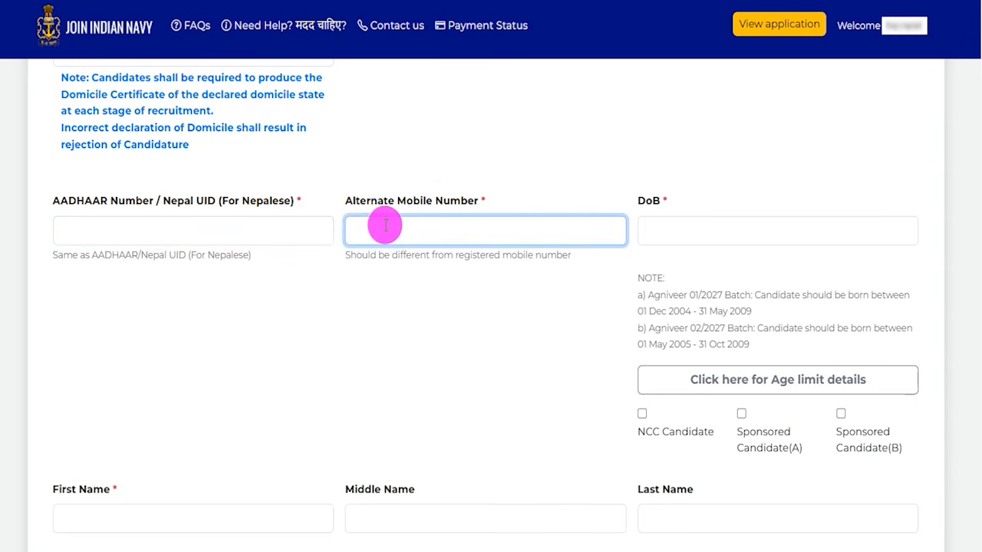
Show the DoB calendar, and open and close the age limit details for the Agniveer batches
click(727, 229)
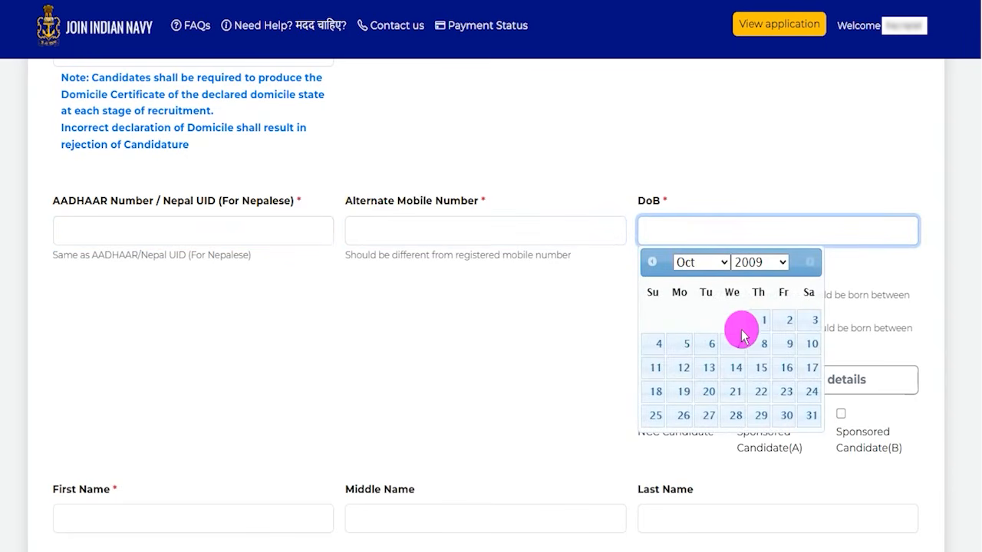
click(766, 323)
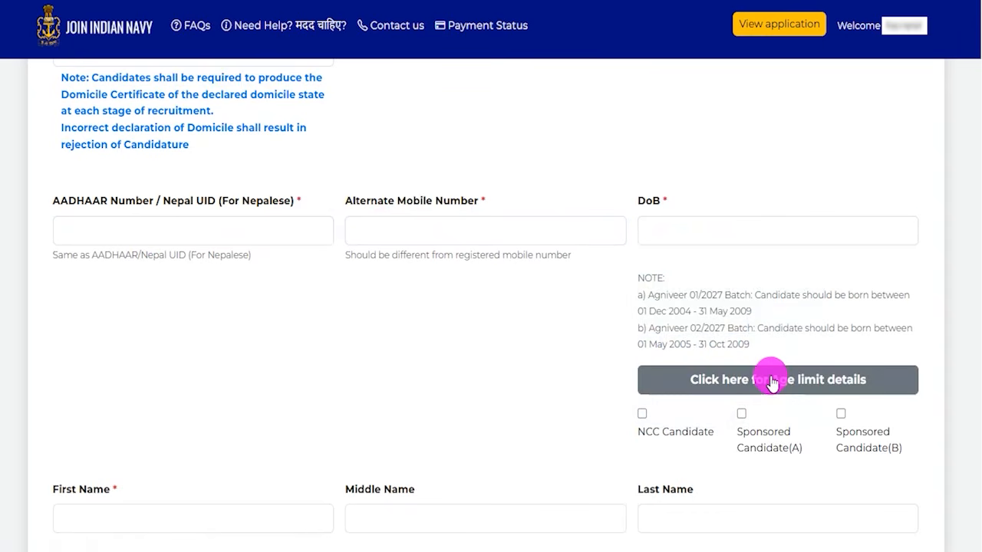
click(771, 381)
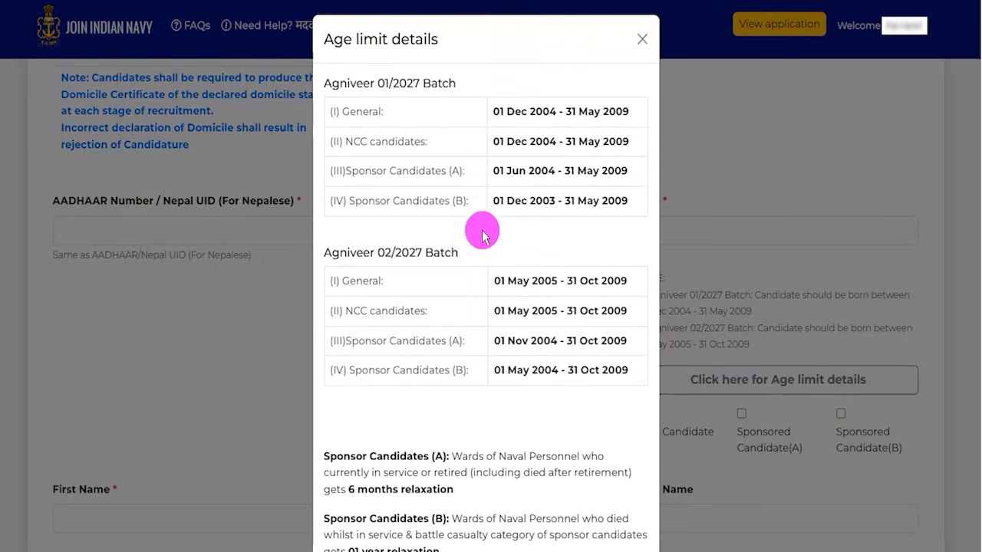
click(641, 36)
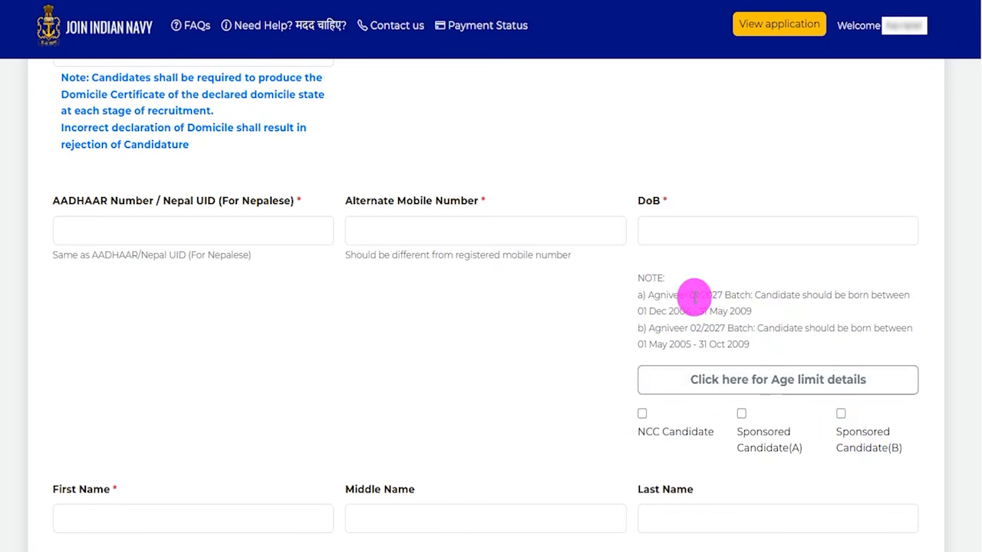
Highlight the Agniveer 01/2027 and 02/2027 batch names and their birth date ranges in the note under DoB
drag(693, 298, 729, 293)
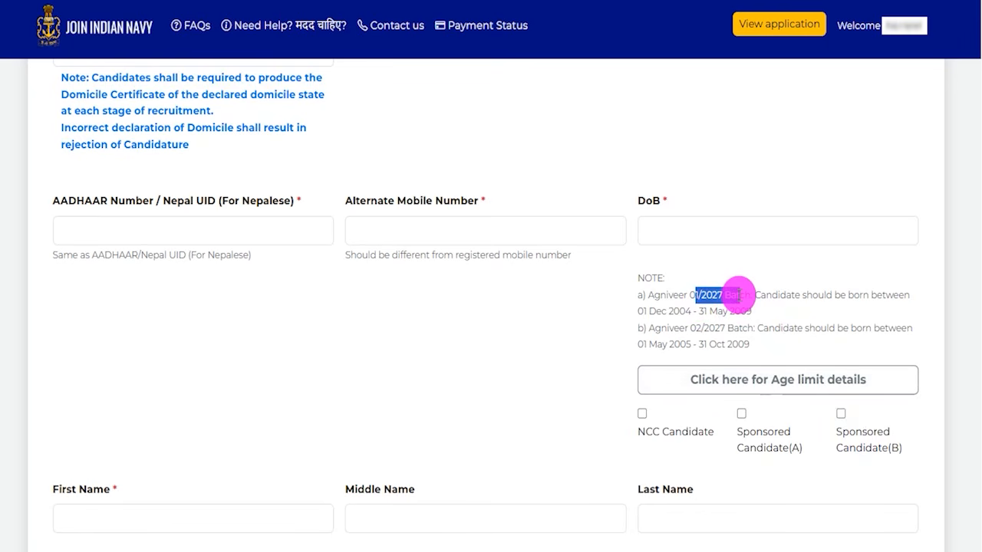
drag(644, 313, 736, 310)
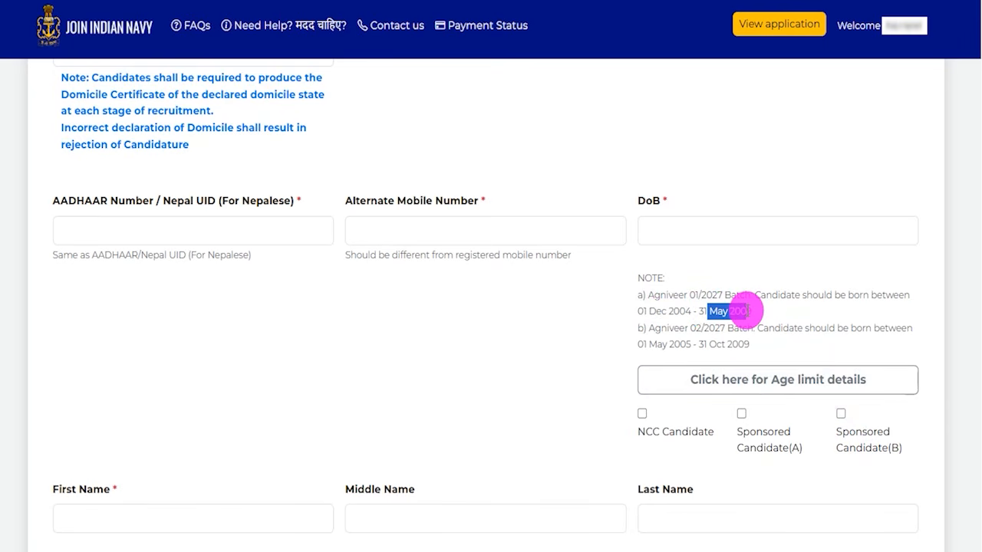
drag(695, 328, 725, 328)
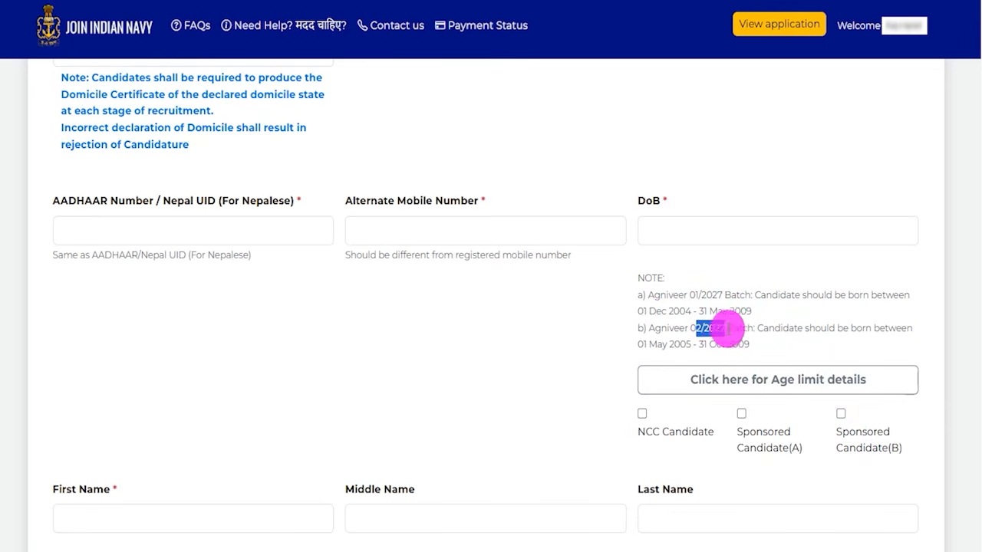
drag(644, 347, 742, 346)
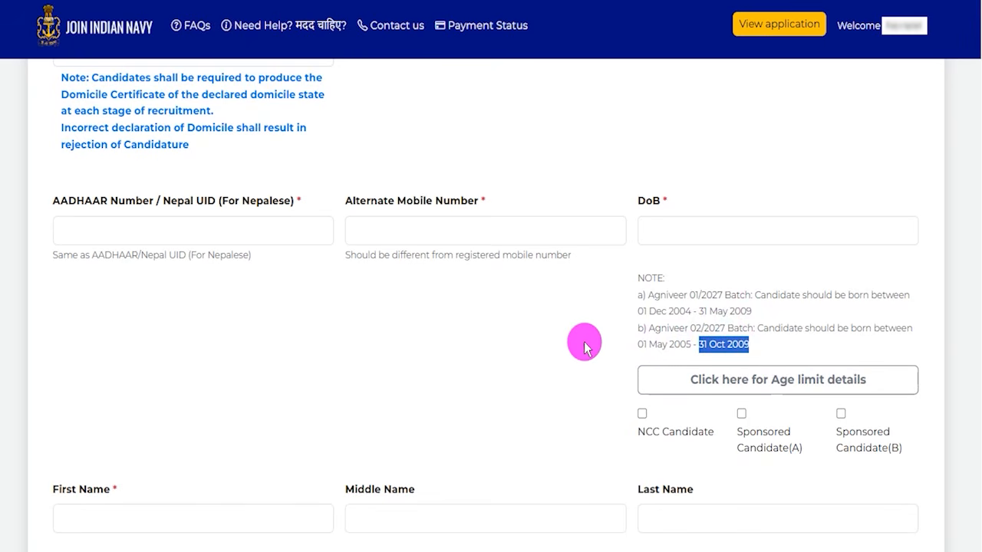
click(680, 232)
click(370, 360)
Tick the First, Middle, Last and Parent's Name fields, draw lines in Middle, Last and Guardian Name, and clear the marks
scroll(387, 358, down, 3)
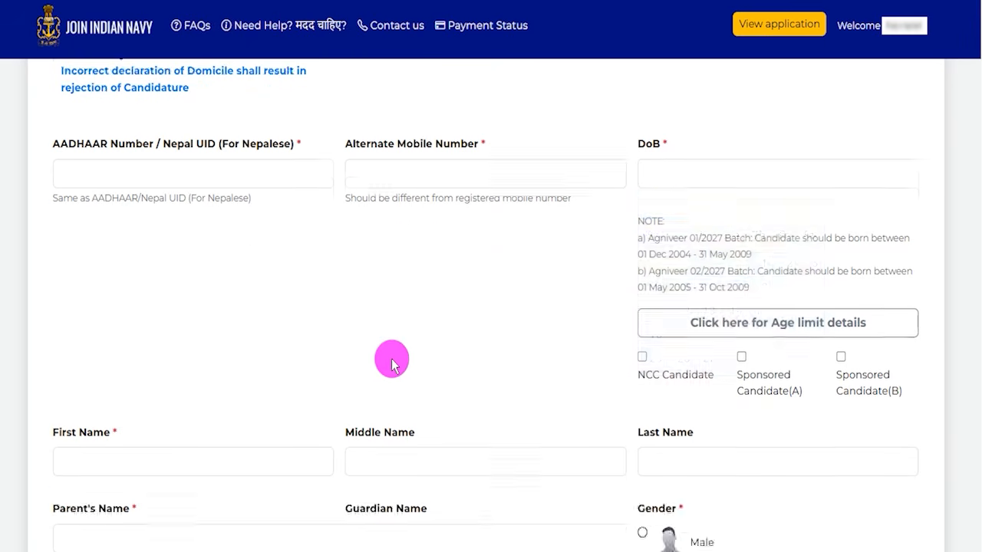
drag(168, 289, 219, 233)
drag(404, 288, 461, 247)
drag(657, 284, 687, 250)
drag(463, 290, 504, 290)
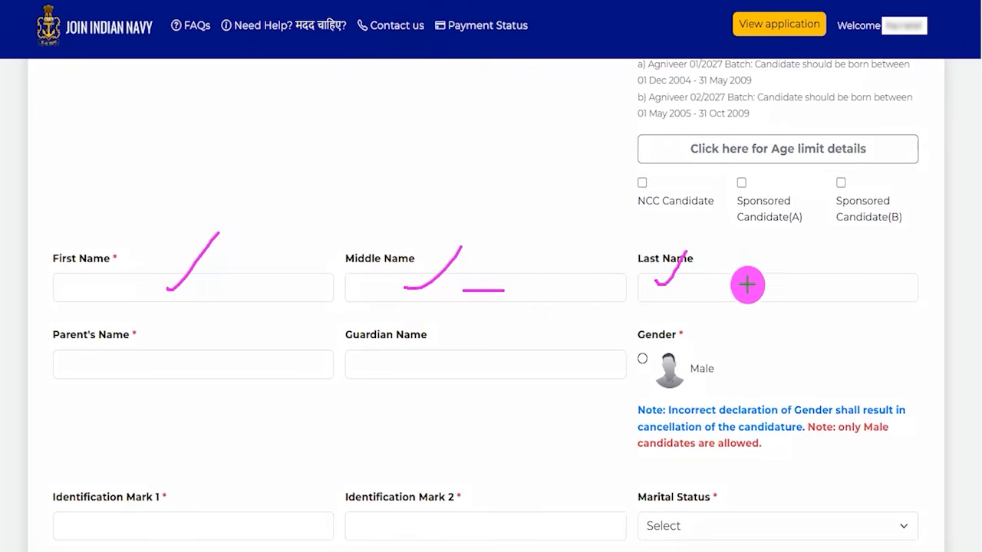
drag(710, 289, 743, 288)
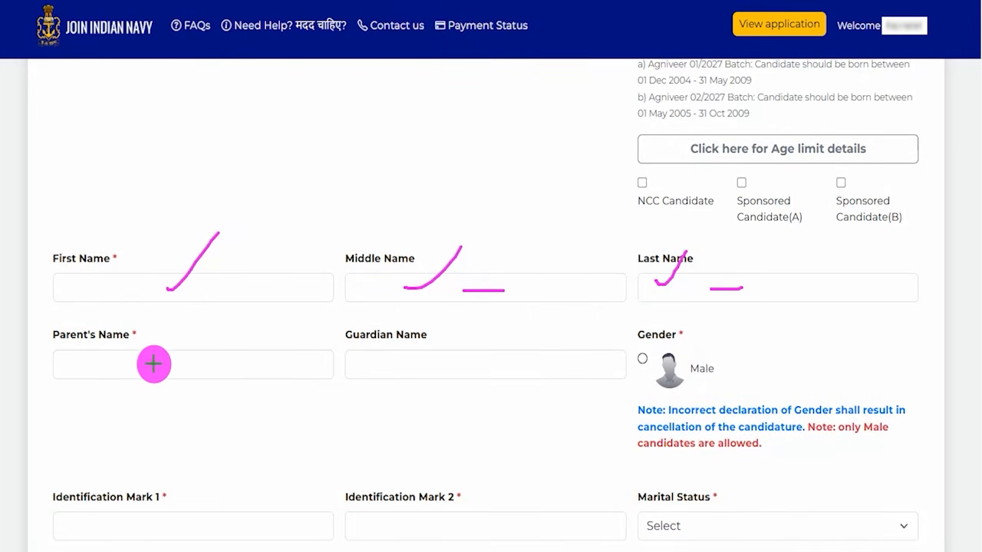
drag(151, 365, 192, 317)
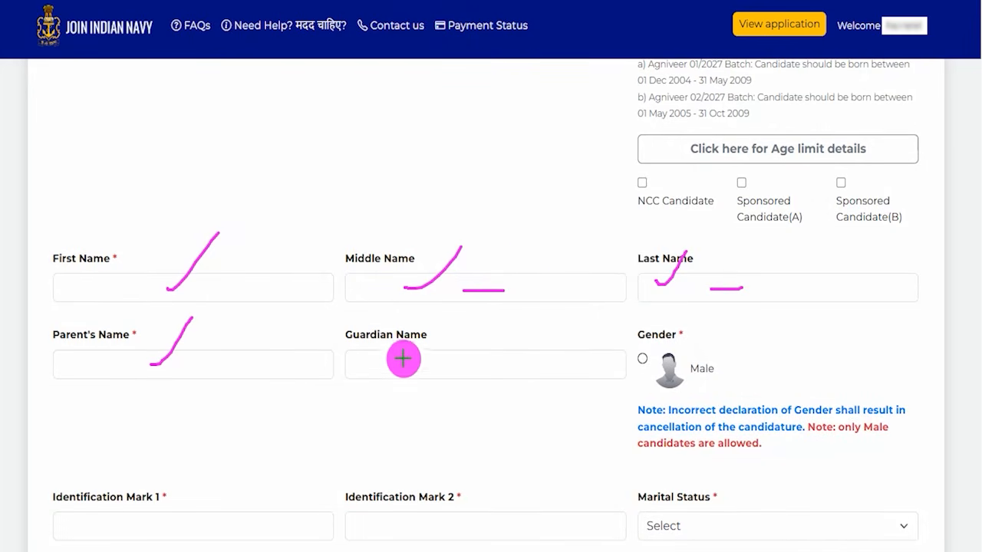
drag(377, 369, 491, 367)
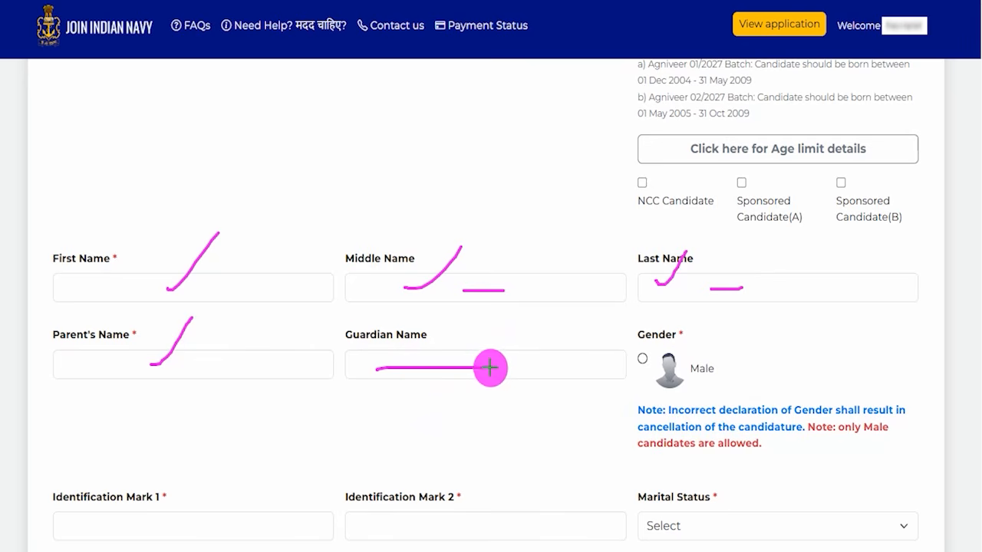
key(Escape)
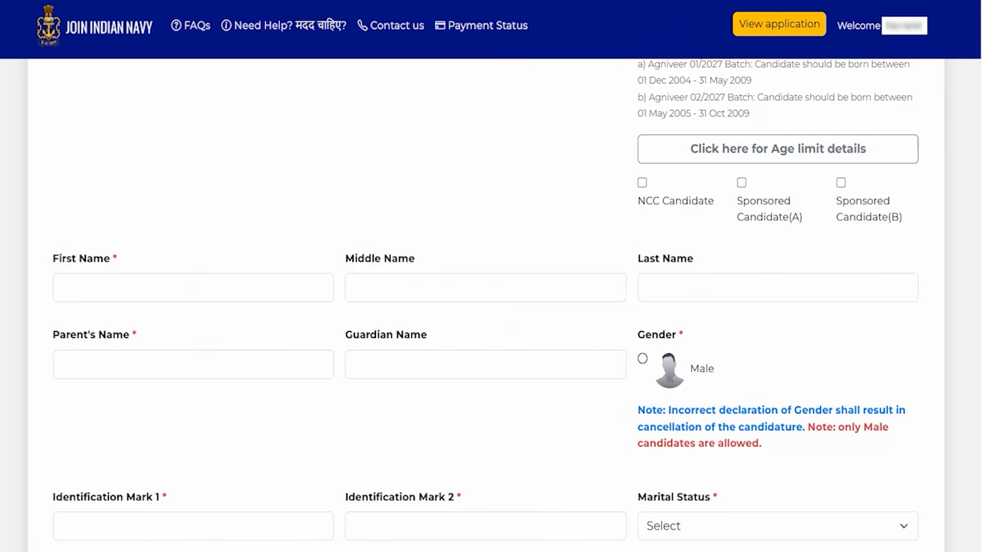
Choose Male as the gender and mark the Identification Mark 1 and Identification Mark 2 fields
scroll(675, 384, down, 2)
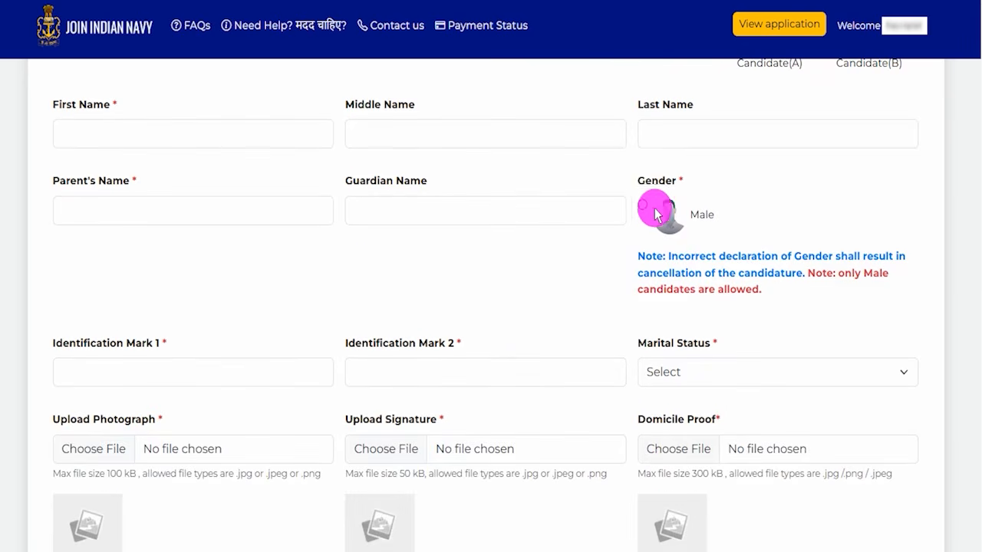
click(641, 204)
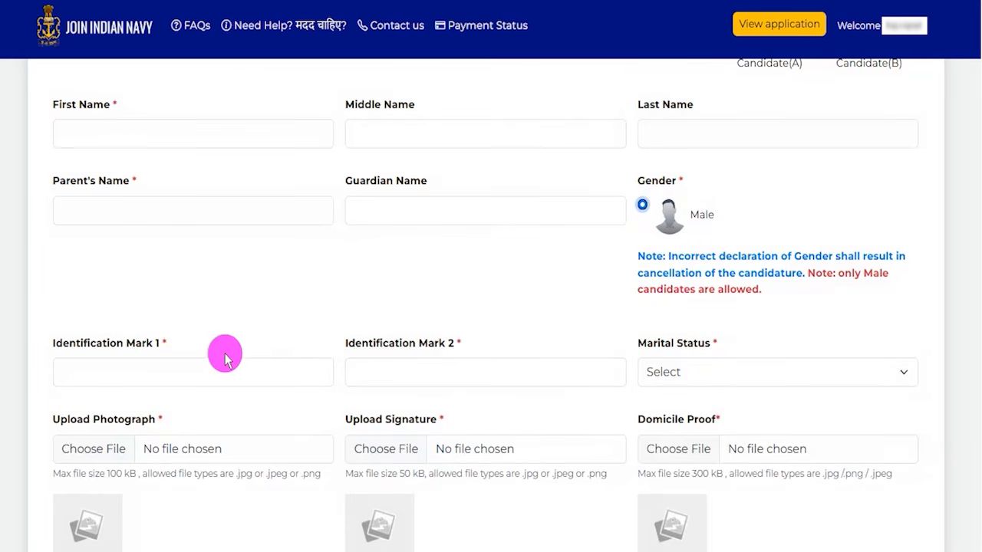
scroll(215, 357, down, 2)
scroll(375, 208, down, 1)
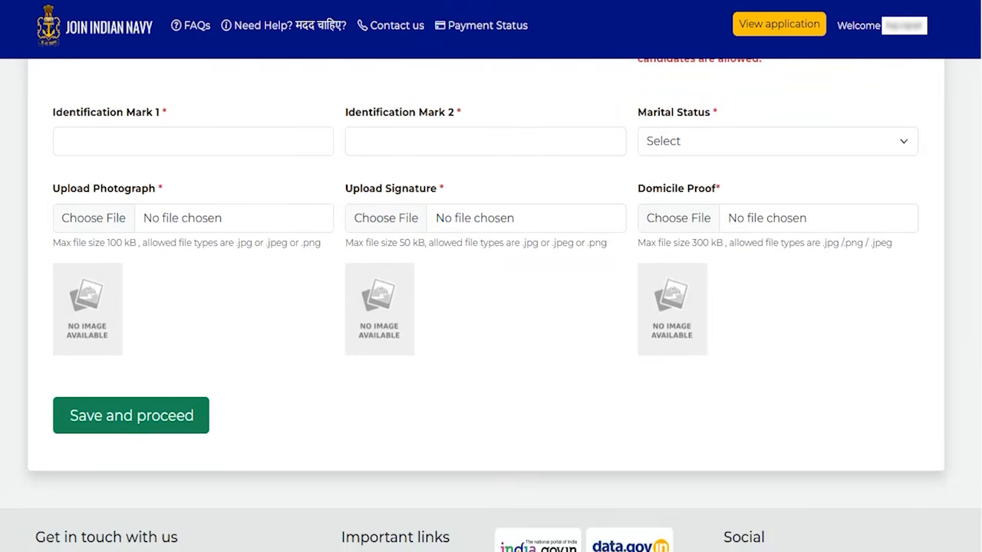
mouse_move(182, 136)
mouse_down()
mouse_move(213, 120)
mouse_move(236, 89)
mouse_up()
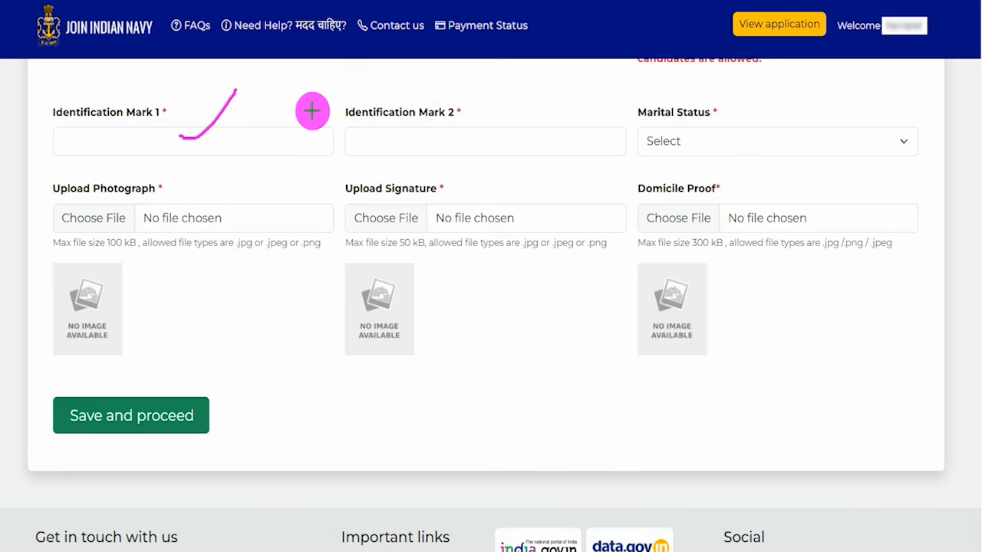
drag(465, 142, 493, 105)
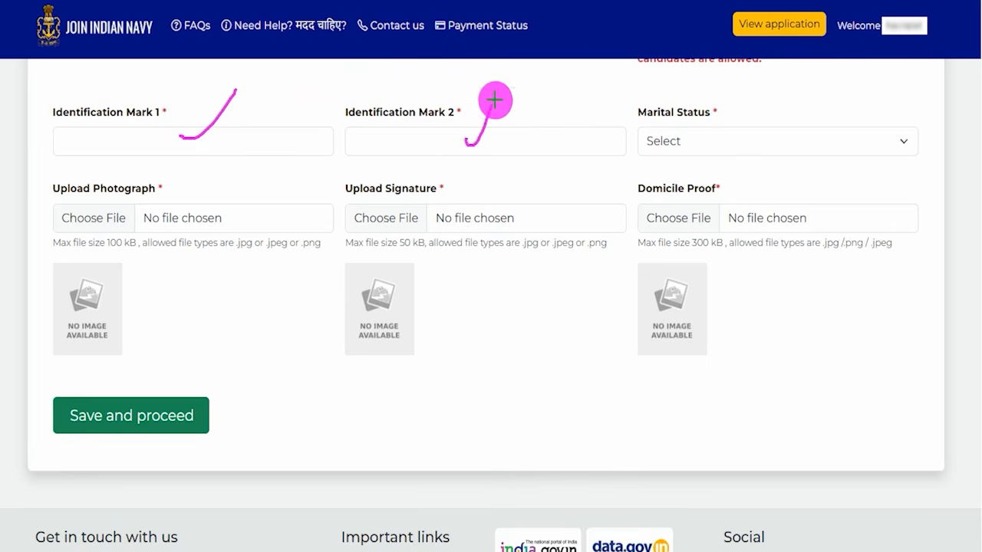
drag(419, 143, 401, 148)
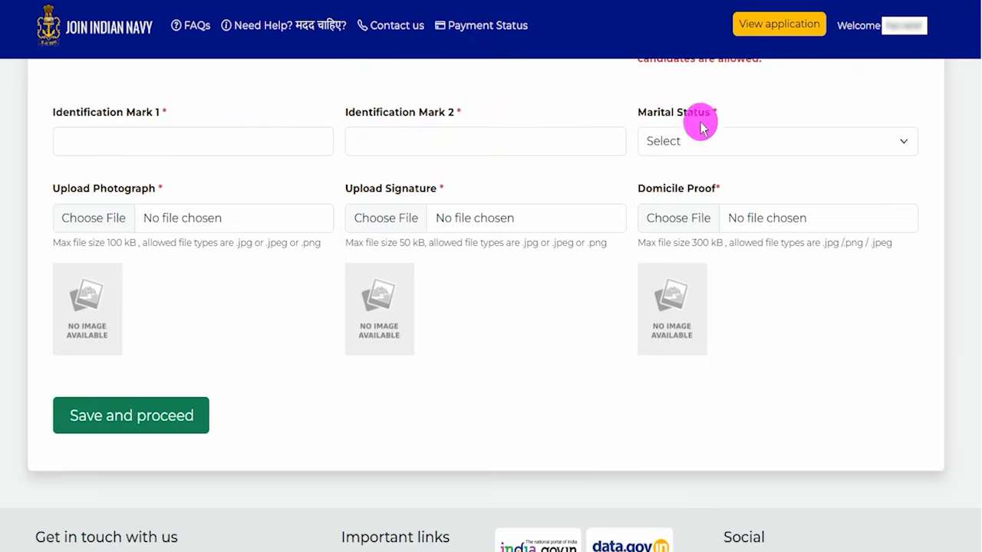
Set the Marital Status to Unmarried
click(683, 142)
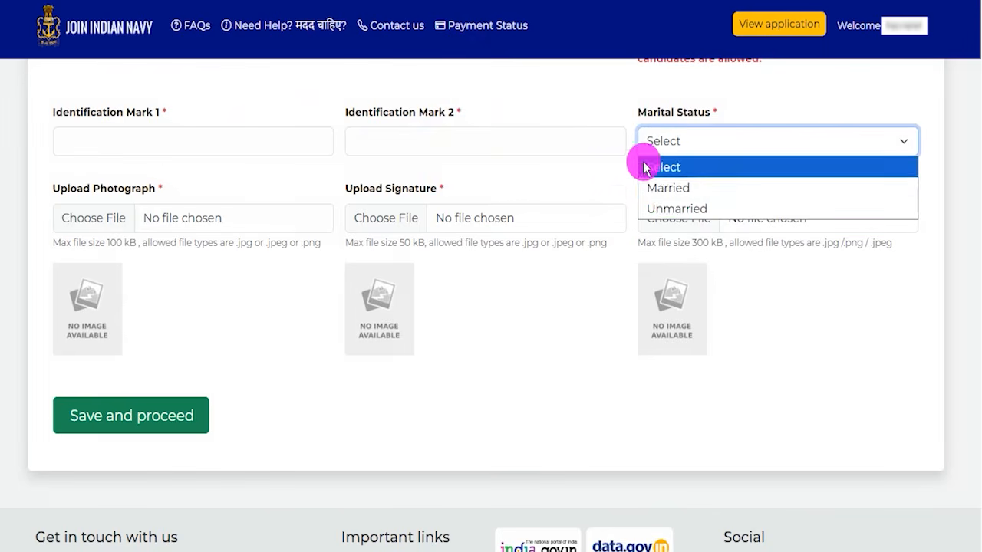
click(660, 207)
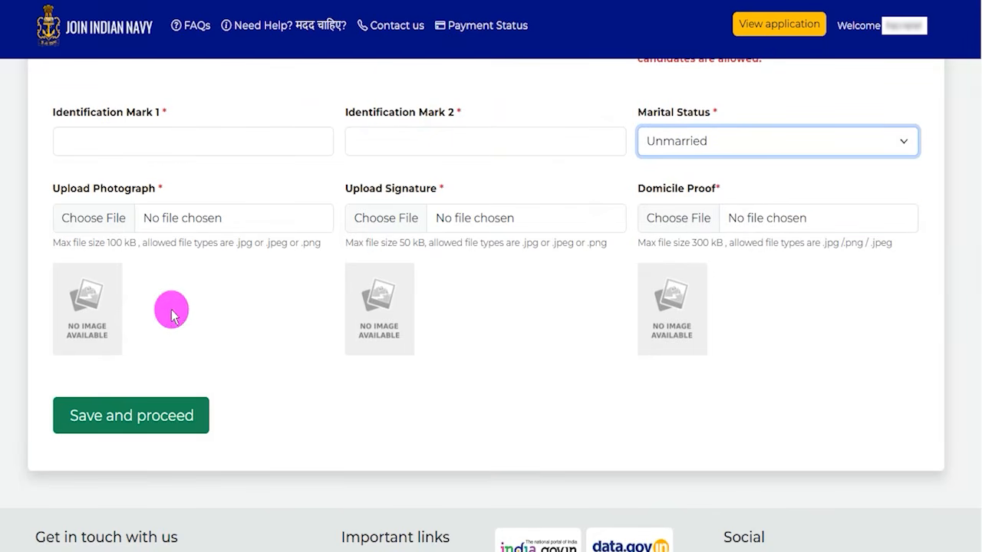
Draw tick marks beside the Upload Photograph, Upload Signature and Domicile Proof labels
click(176, 187)
drag(168, 188, 192, 163)
drag(457, 185, 498, 155)
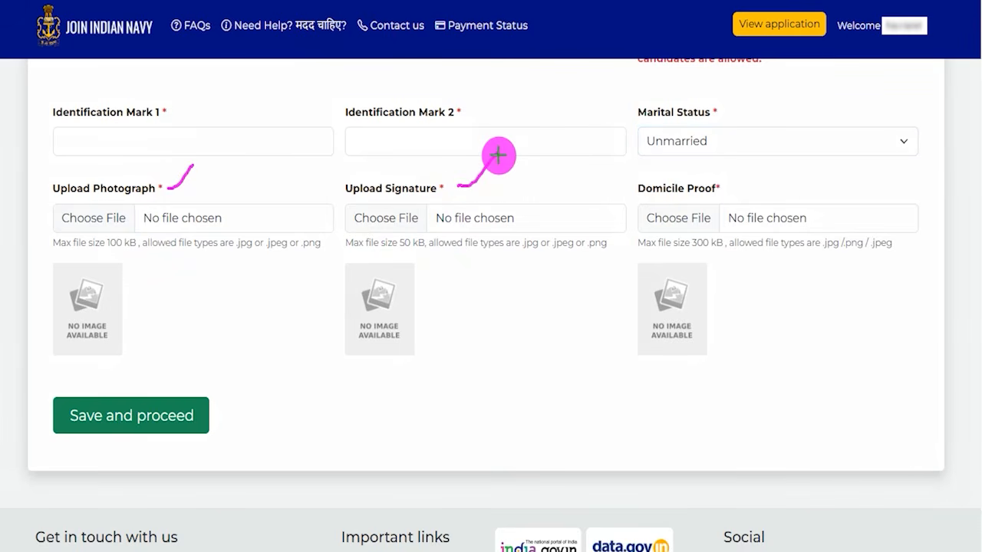
drag(738, 192, 771, 158)
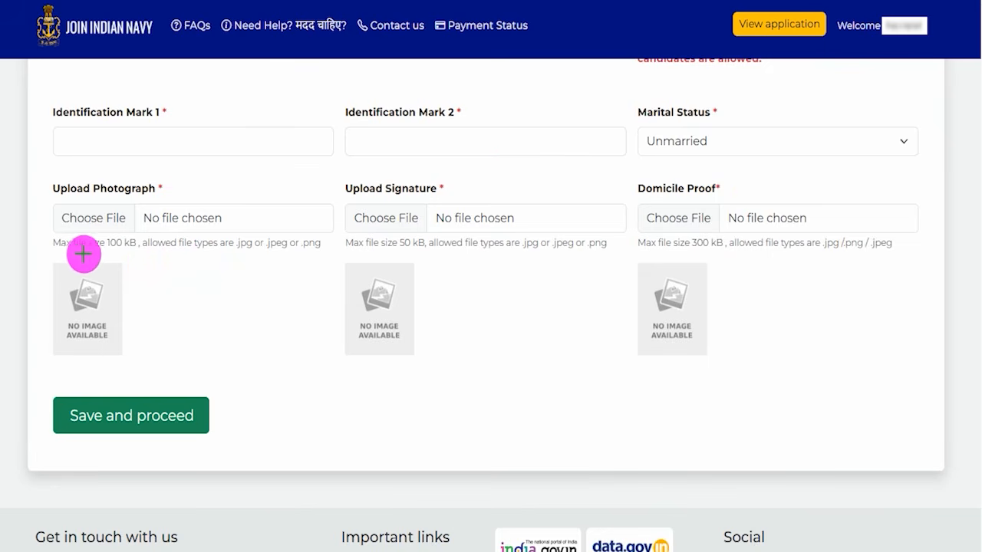
Underline the maximum file size and allowed file types of the photograph, signature and domicile proof, and clear the marks
drag(75, 252, 117, 253)
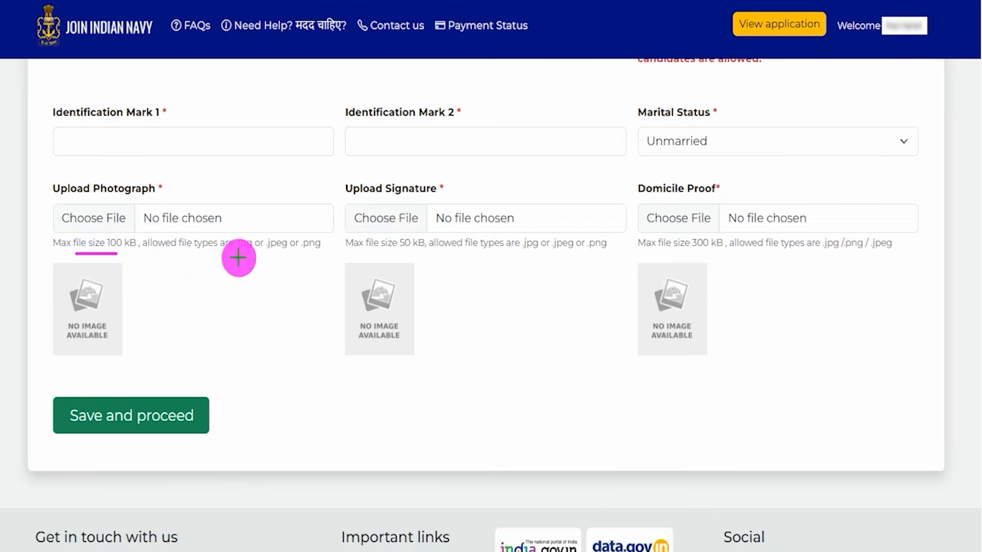
drag(229, 258, 309, 257)
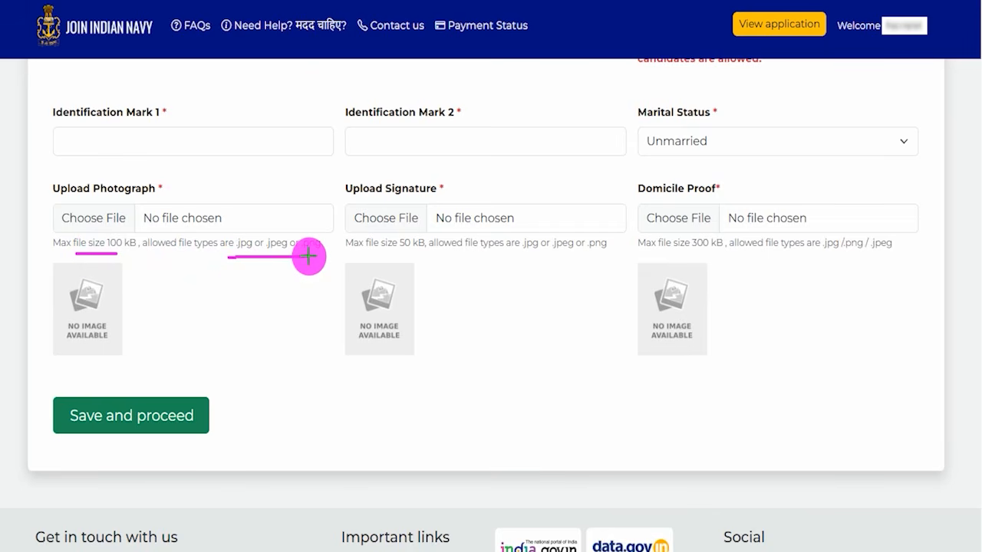
drag(392, 250, 418, 249)
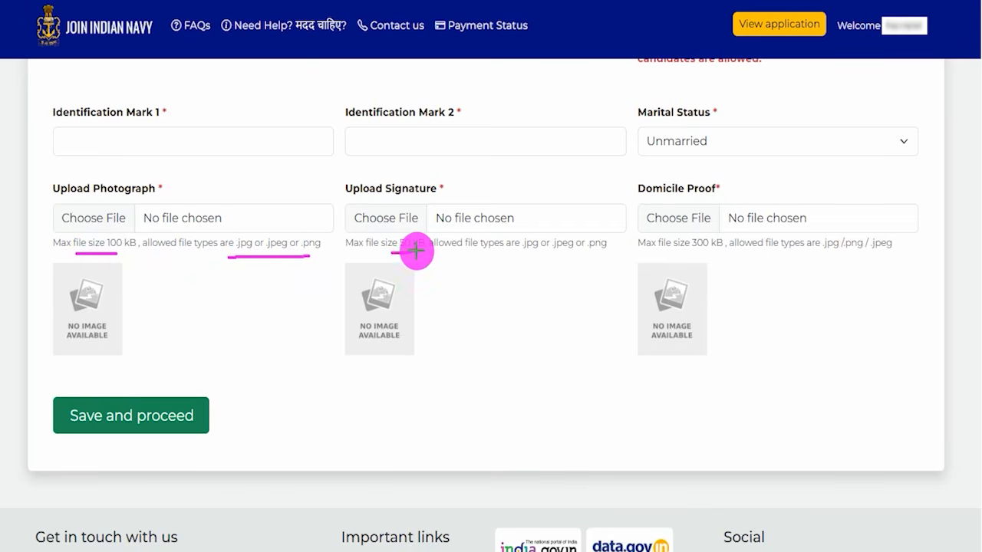
drag(503, 258, 605, 257)
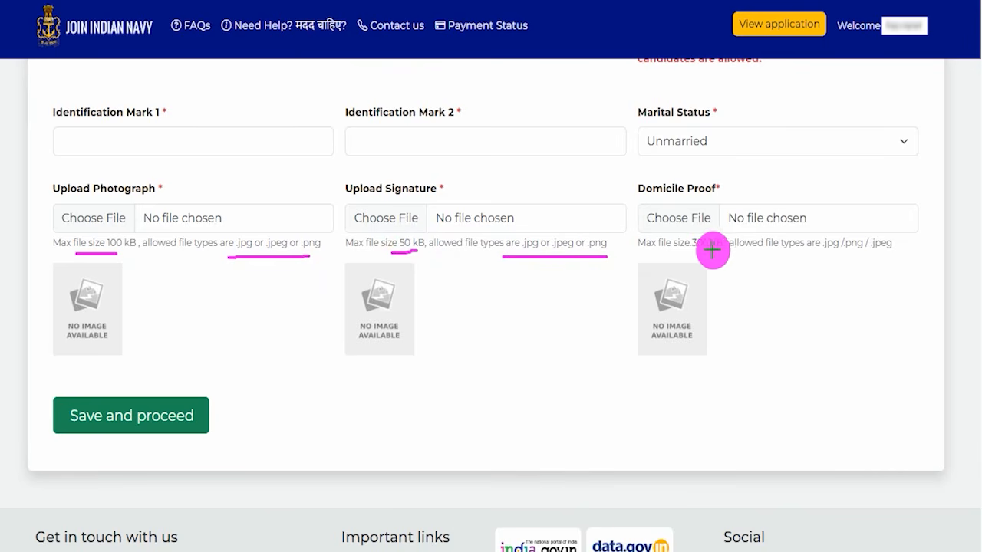
drag(688, 254, 714, 254)
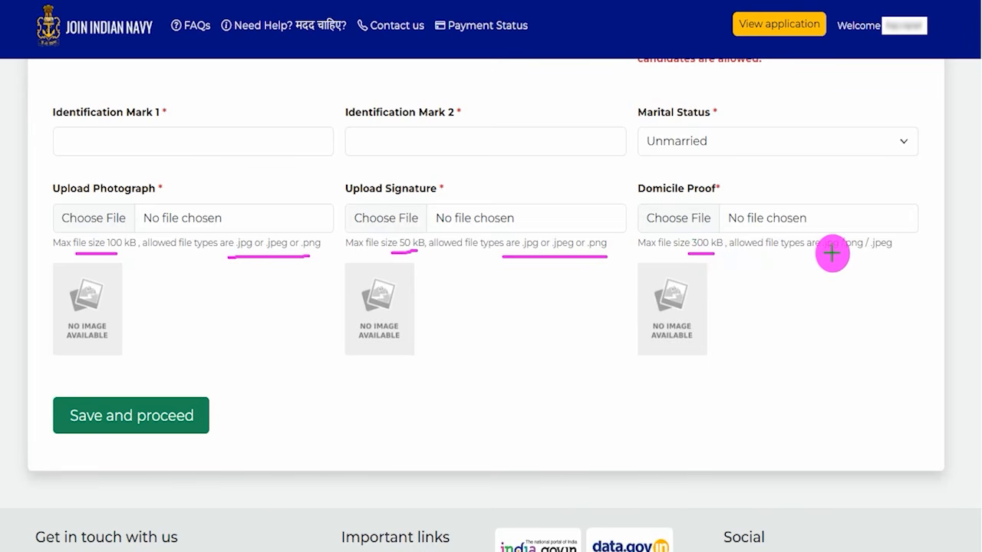
drag(812, 257, 893, 257)
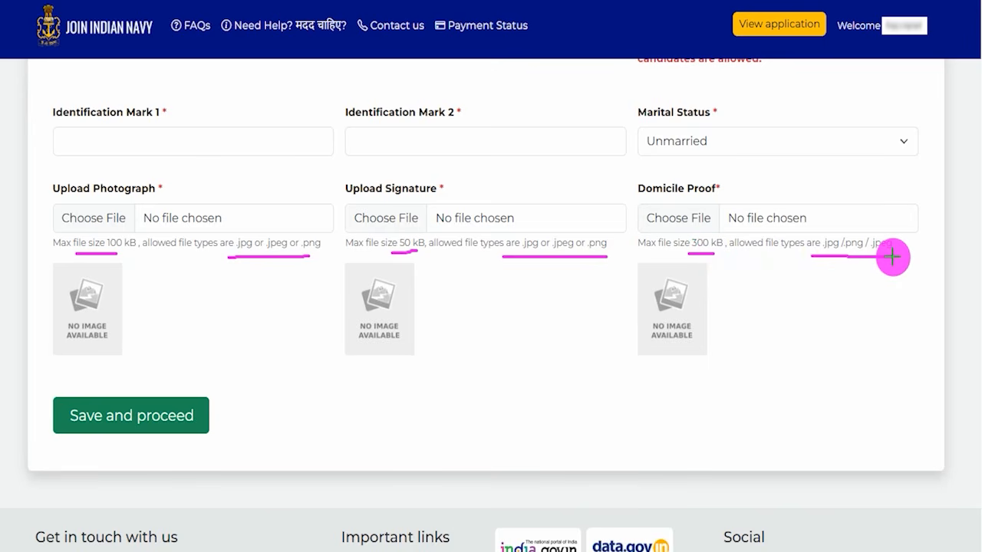
key(Escape)
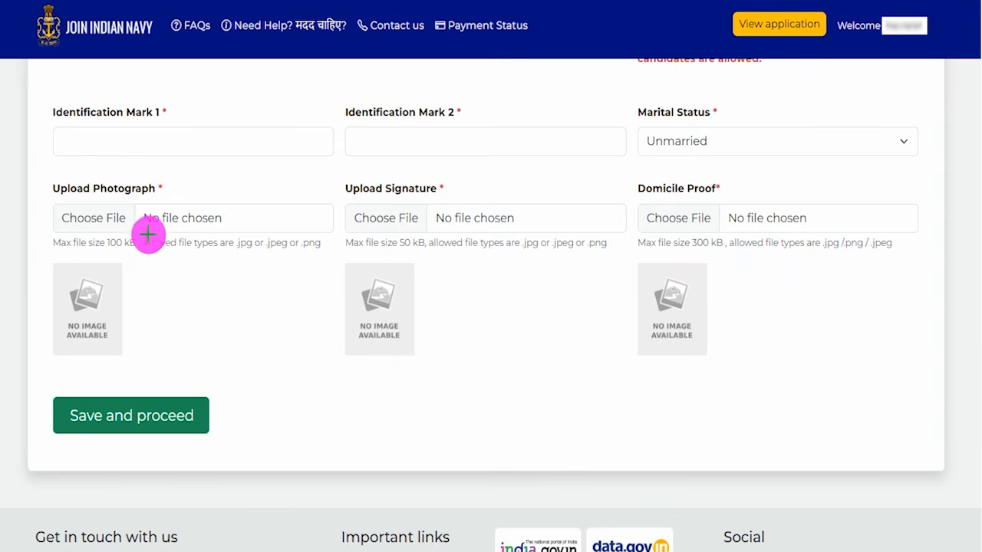
Draw tick marks on the file choosers and beside the image previews of the photograph, signature and domicile proof
drag(123, 223, 182, 175)
drag(416, 222, 464, 181)
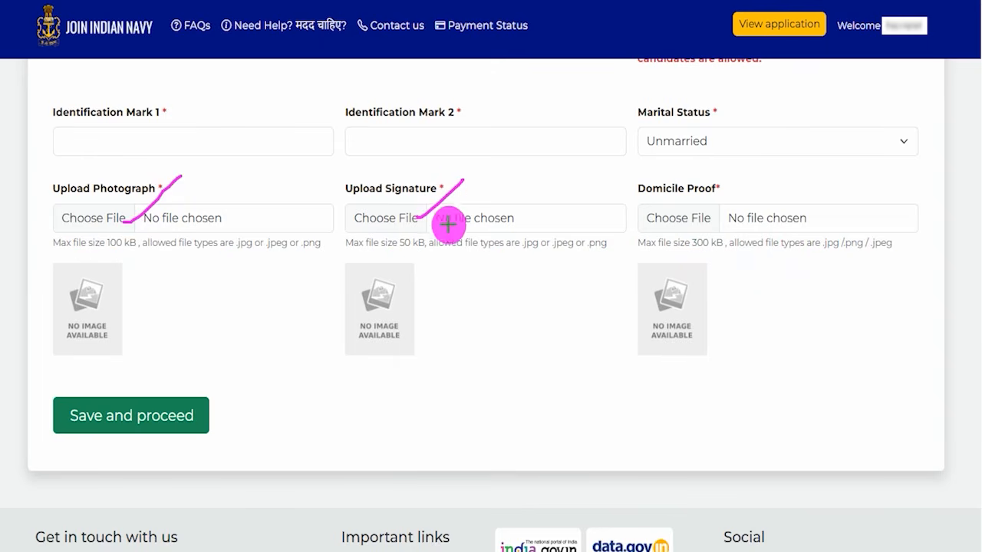
drag(706, 213, 750, 167)
drag(135, 325, 209, 278)
drag(446, 333, 508, 292)
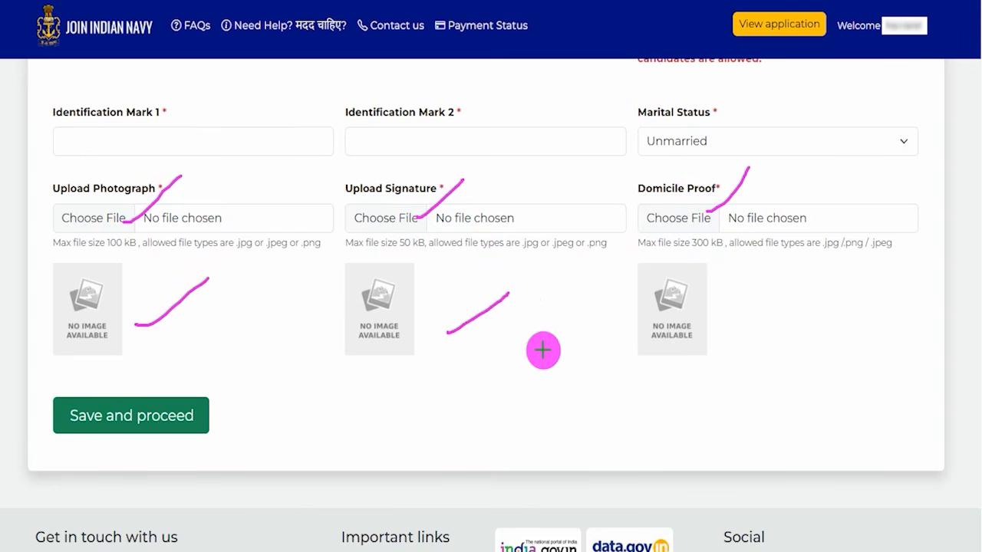
drag(722, 331, 777, 290)
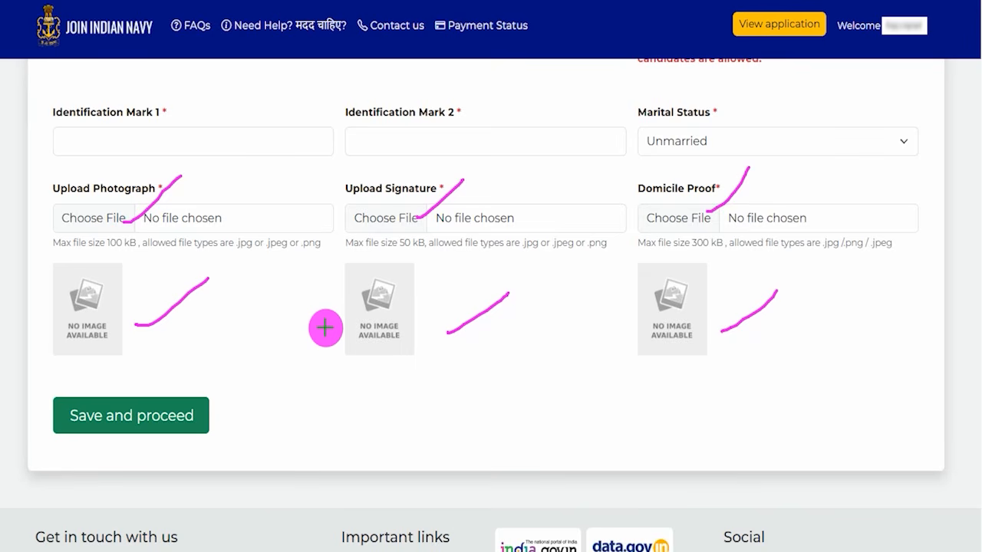
click(494, 319)
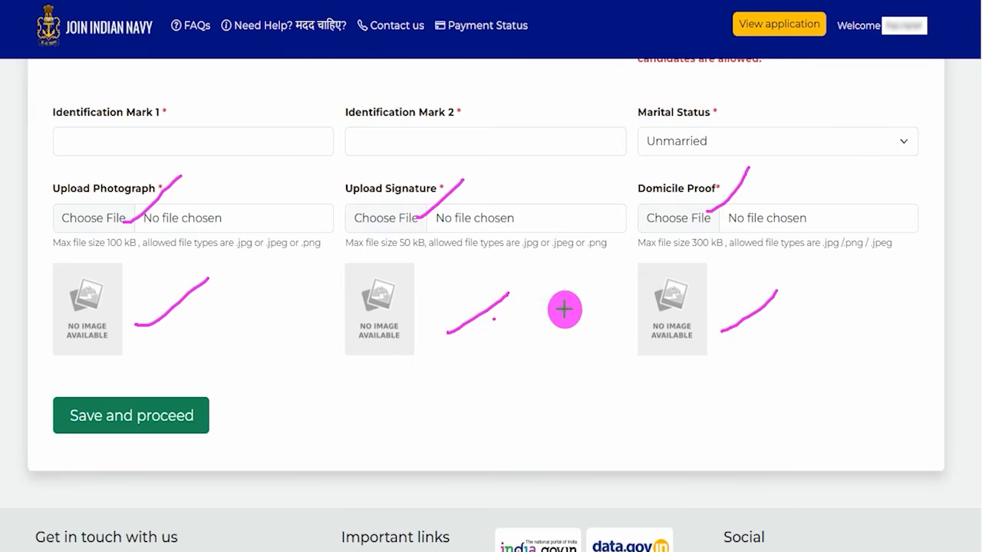
Save the personal information, proceed to the next stage, and mark Additional Information in the progress bar
drag(437, 404, 210, 416)
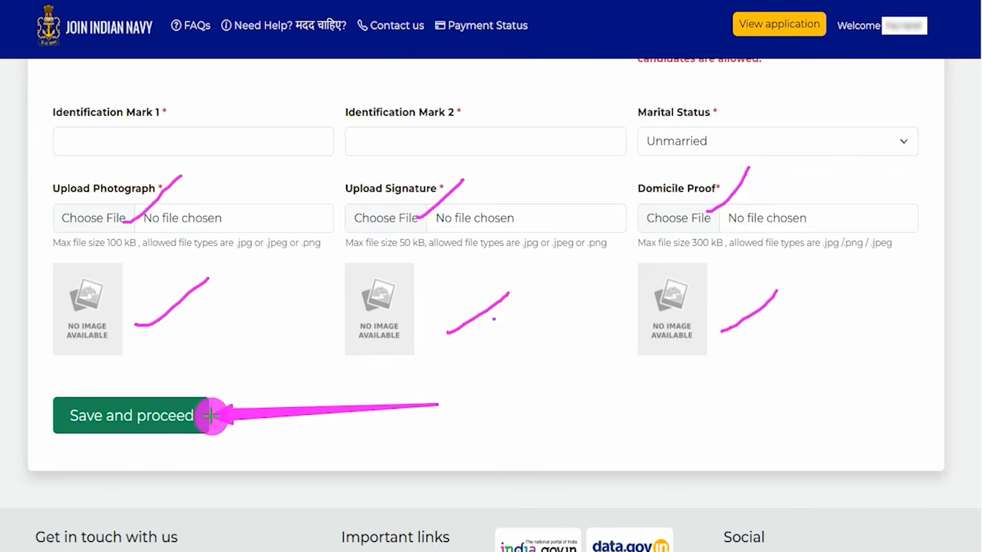
click(206, 415)
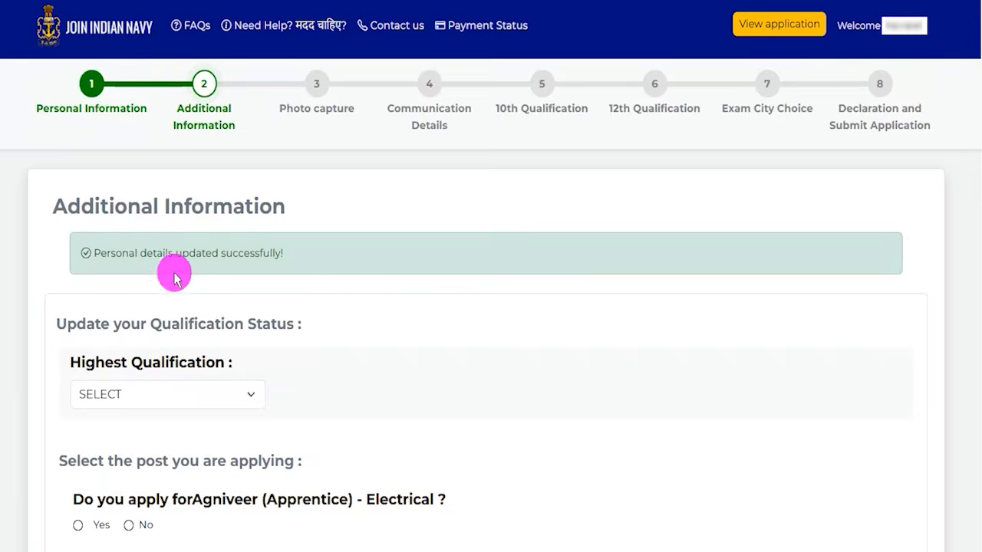
drag(206, 133, 245, 103)
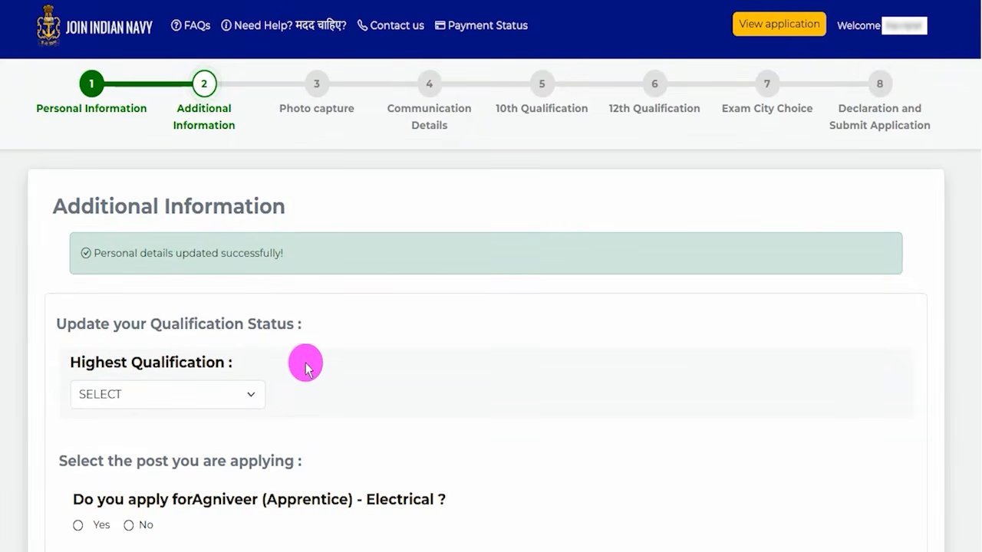
Set the Highest Qualification to Graduation
scroll(306, 361, down, 2)
click(170, 250)
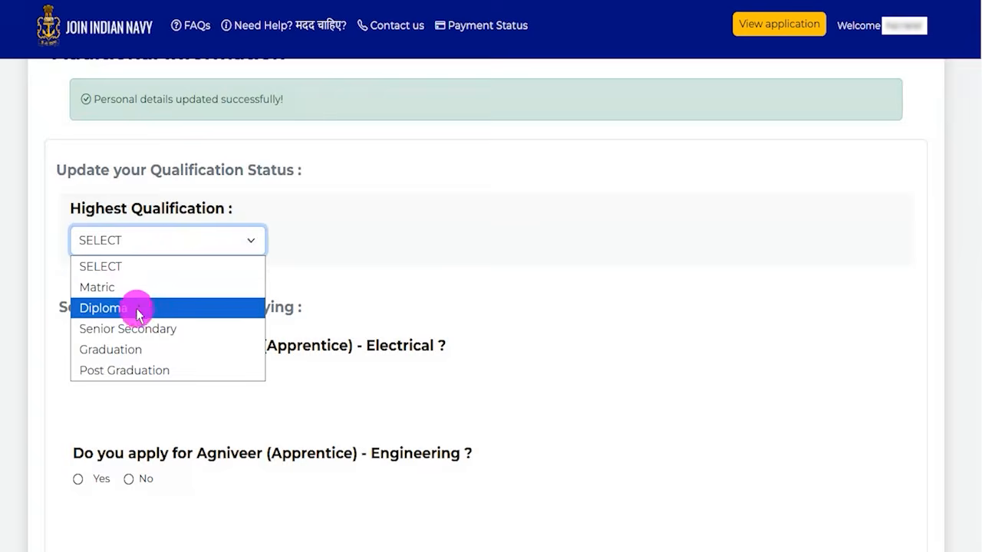
click(118, 353)
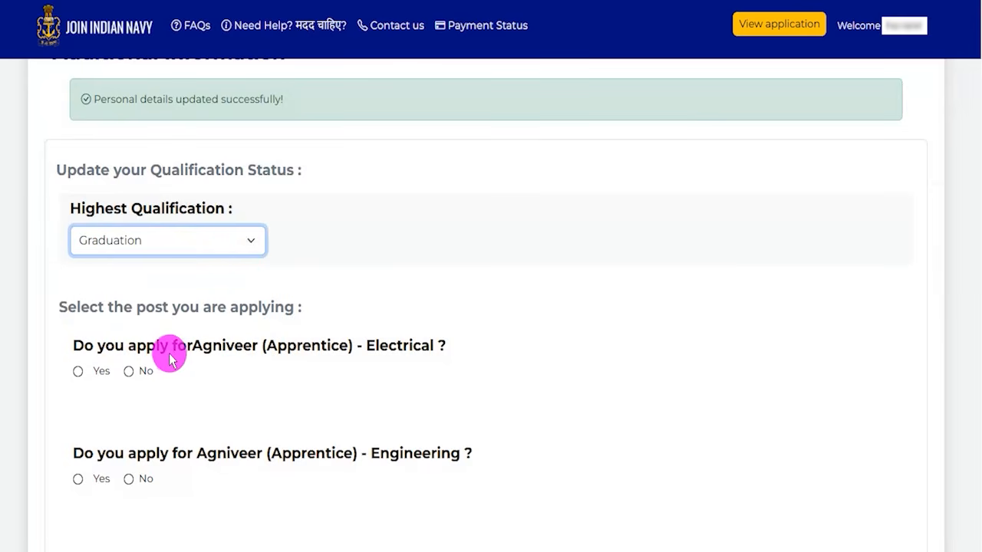
Highlight the Agniveer (Apprentice) - Electrical post and answer Yes to applying for it
drag(193, 346, 396, 349)
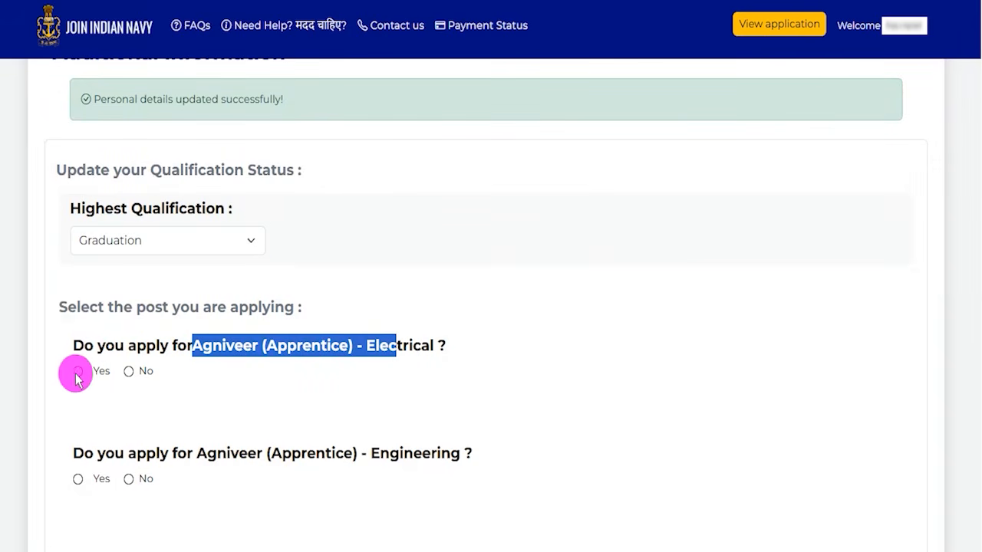
click(77, 371)
scroll(214, 314, down, 2)
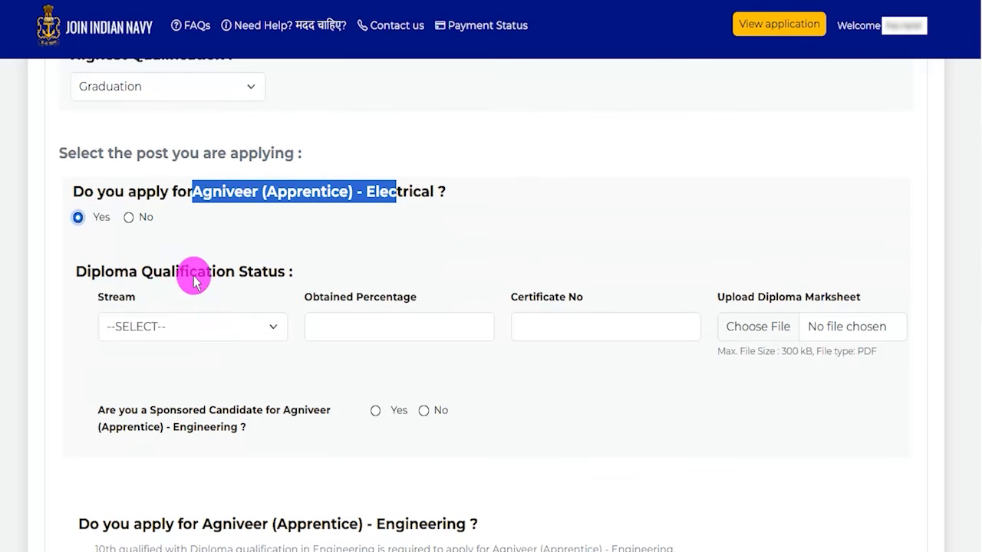
Set the Electrical diploma stream to Electrical Engineering and the obtained percentage to 75, and highlight the marksheet upload label and limits
click(184, 328)
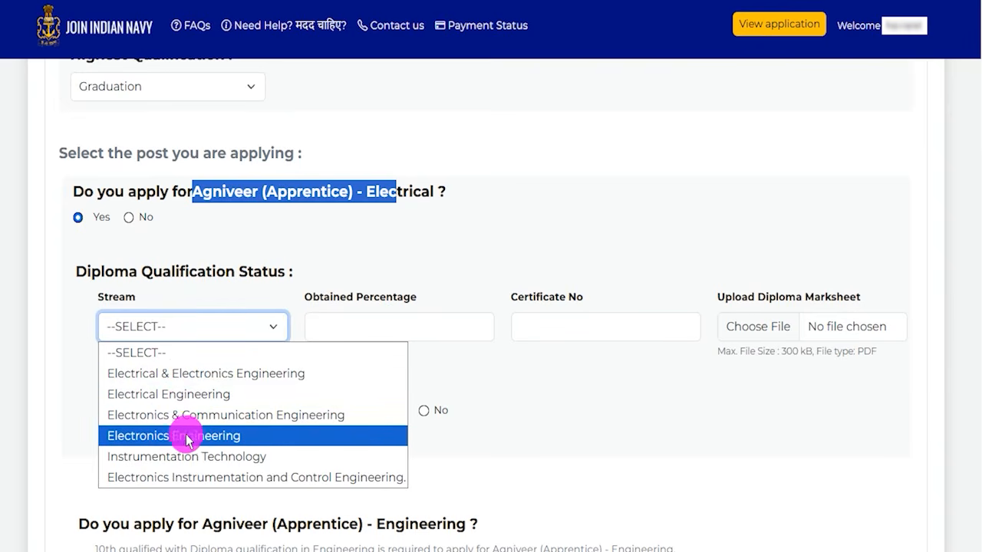
click(182, 395)
click(351, 331)
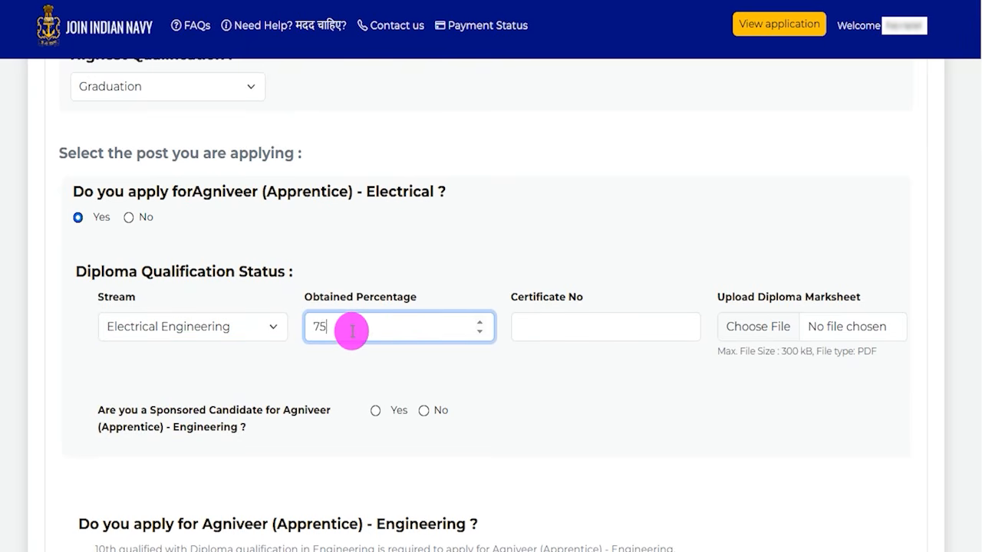
click(537, 322)
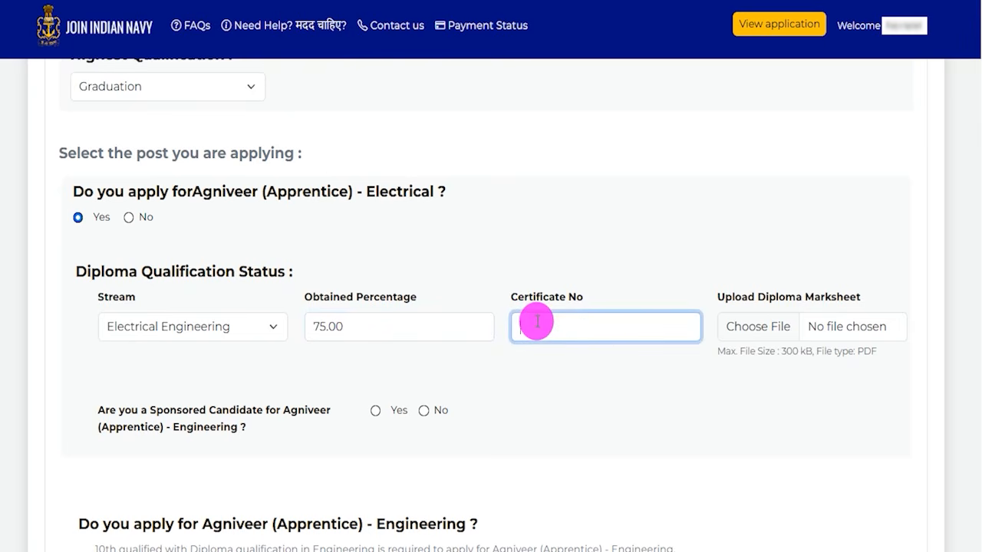
drag(735, 297, 828, 302)
drag(780, 350, 876, 355)
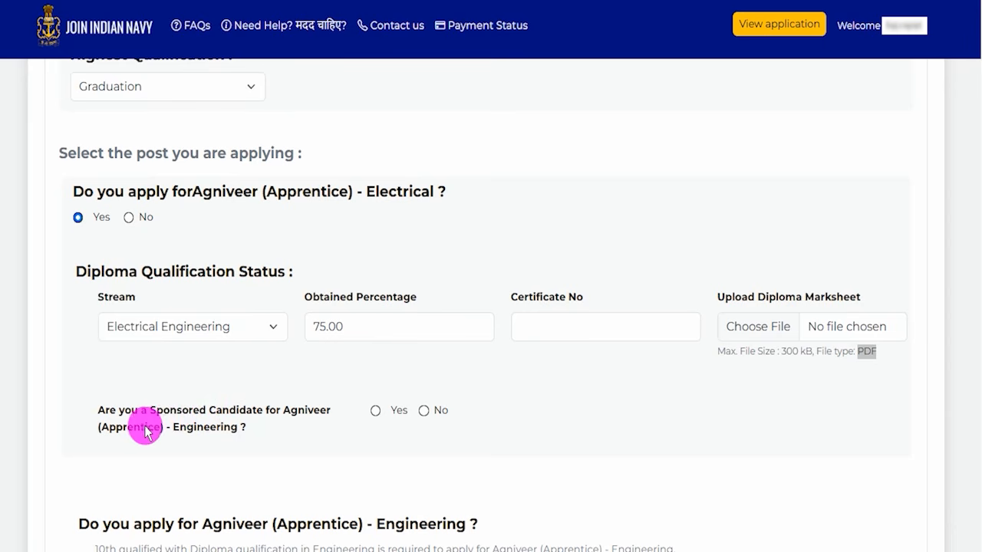
Answer Yes to the sponsored candidate question, examine the sponsorship type and certificate fields, and switch the answer to No
click(374, 411)
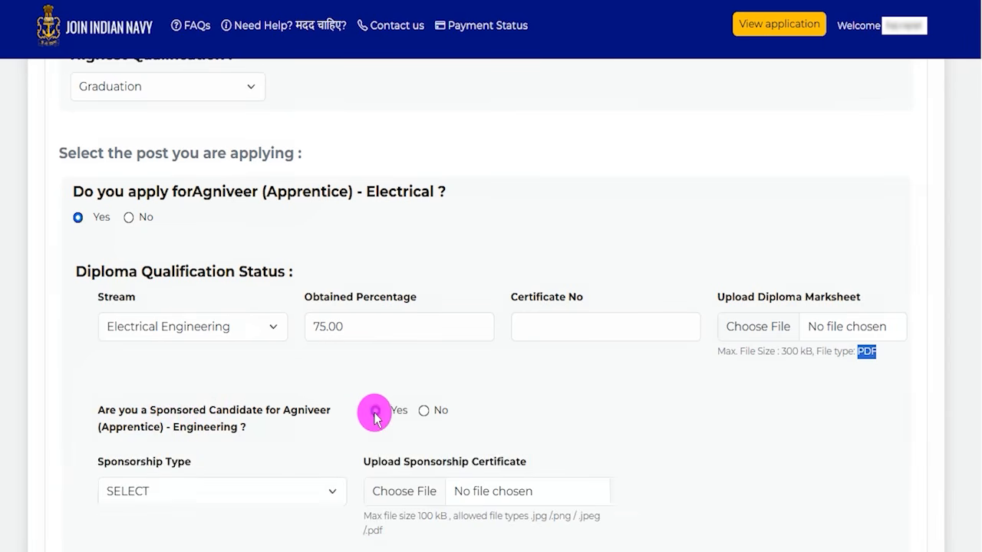
scroll(253, 449, down, 1)
click(205, 425)
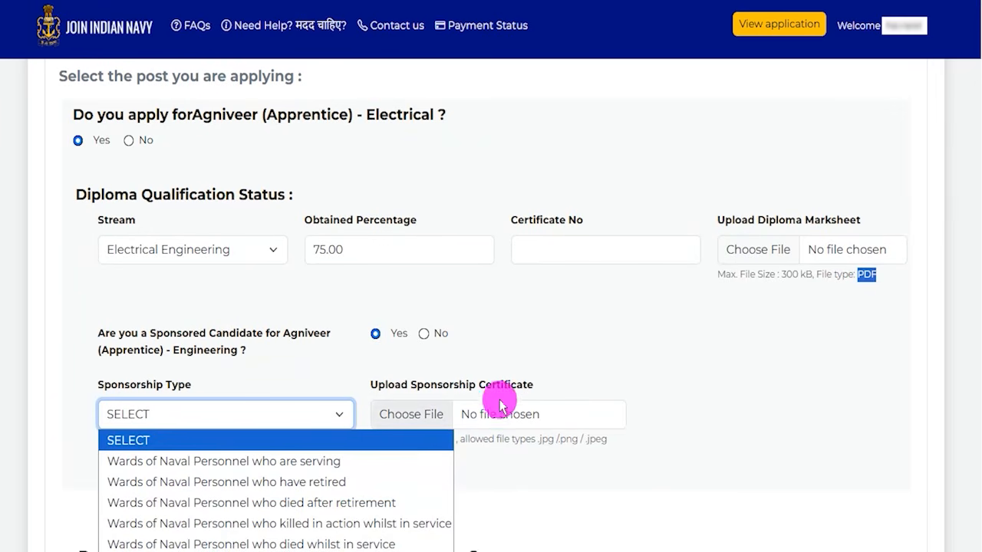
click(428, 381)
drag(424, 385, 520, 386)
scroll(339, 471, down, 2)
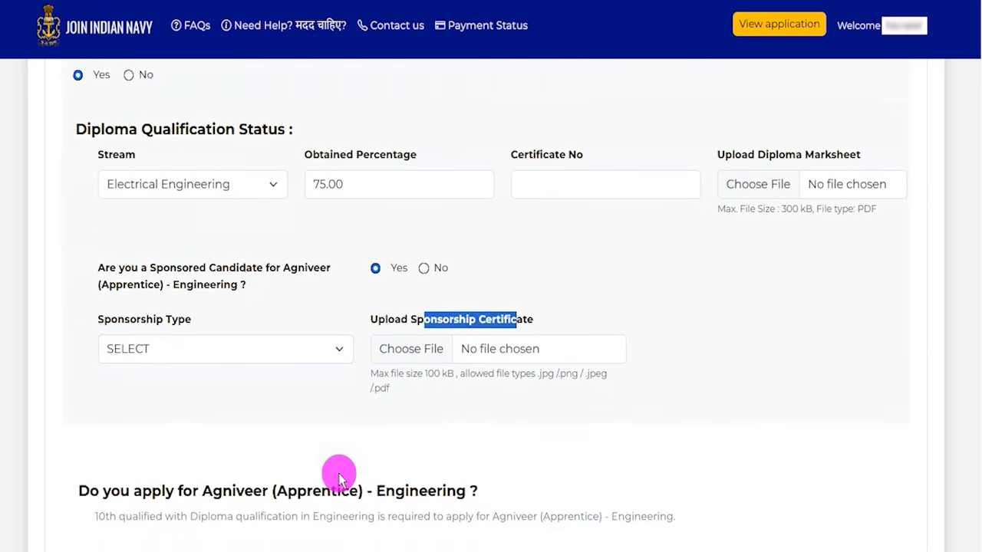
scroll(337, 334, up, 3)
click(424, 410)
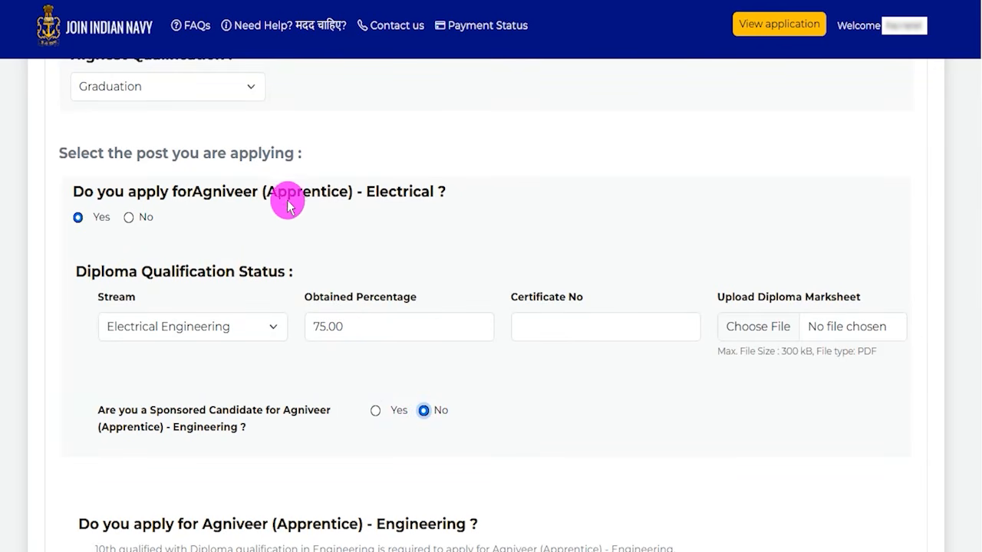
Highlight the Agniveer (Apprentice) - Electrical question and answer No to it
click(243, 191)
drag(243, 191, 409, 191)
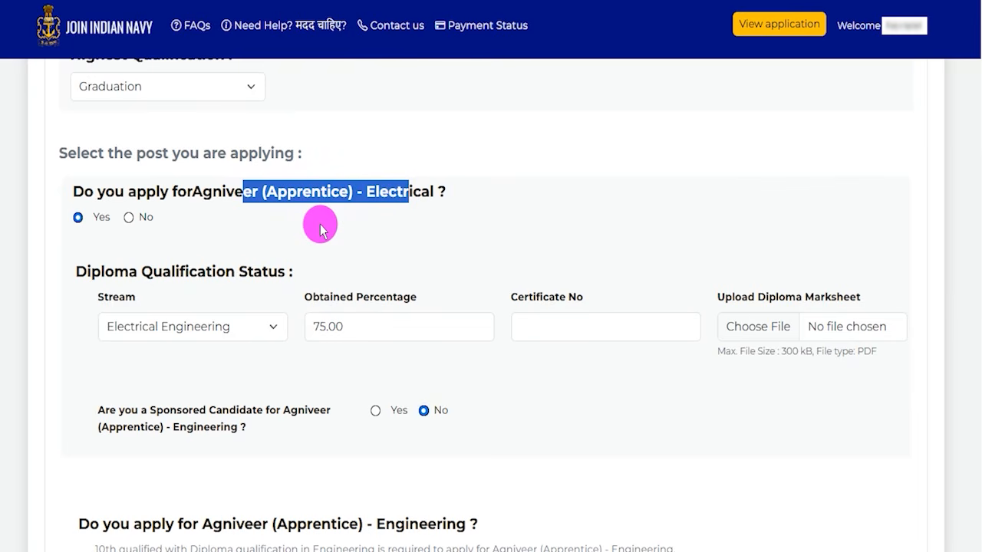
click(128, 217)
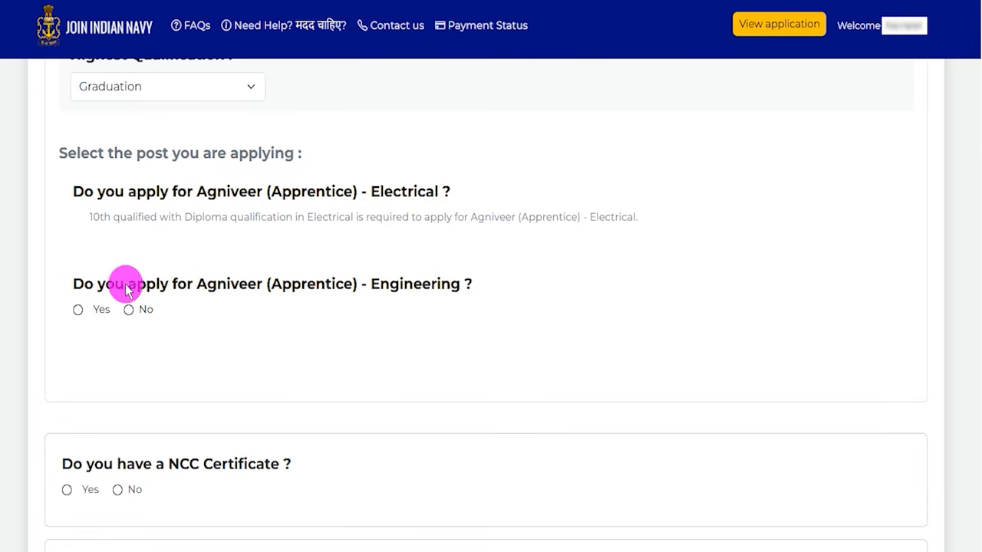
Answer Yes to applying for Agniveer (Apprentice) - Engineering and set its diploma stream to Mechanical Engineering
drag(85, 280, 455, 282)
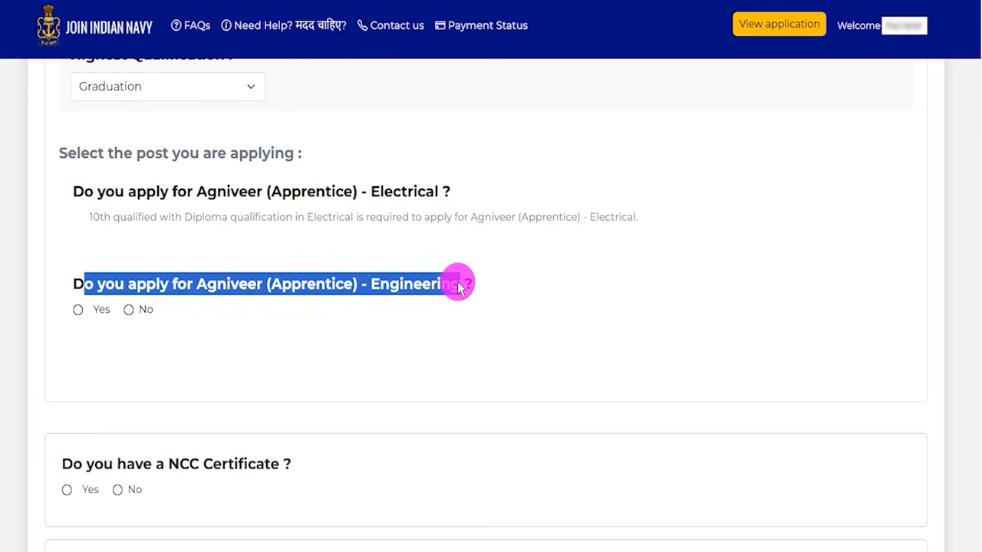
click(80, 310)
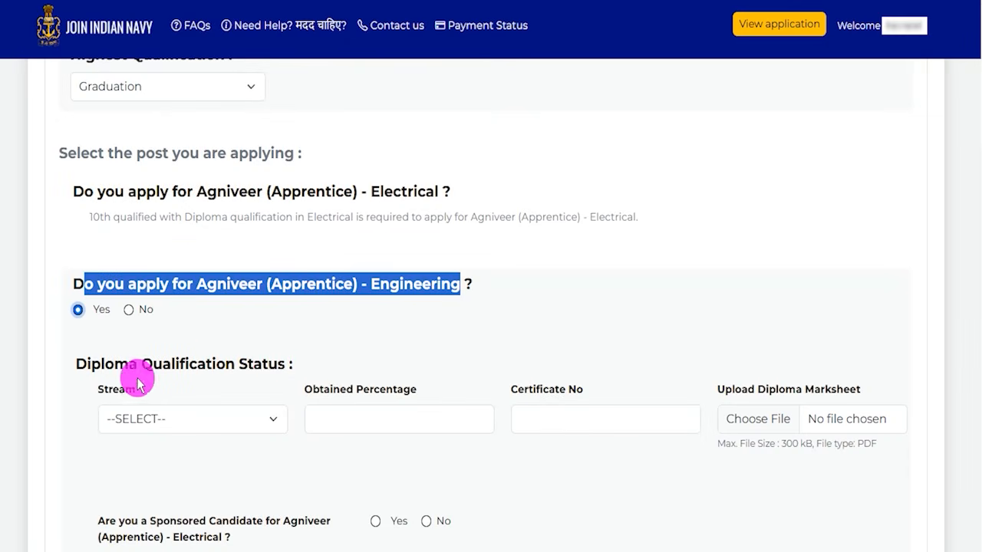
drag(105, 363, 261, 368)
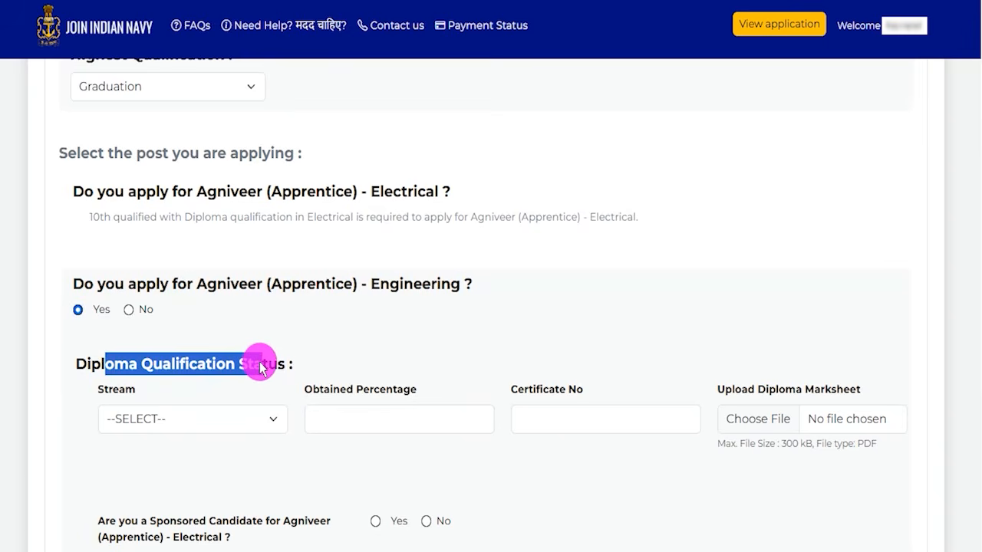
scroll(254, 361, down, 2)
click(180, 266)
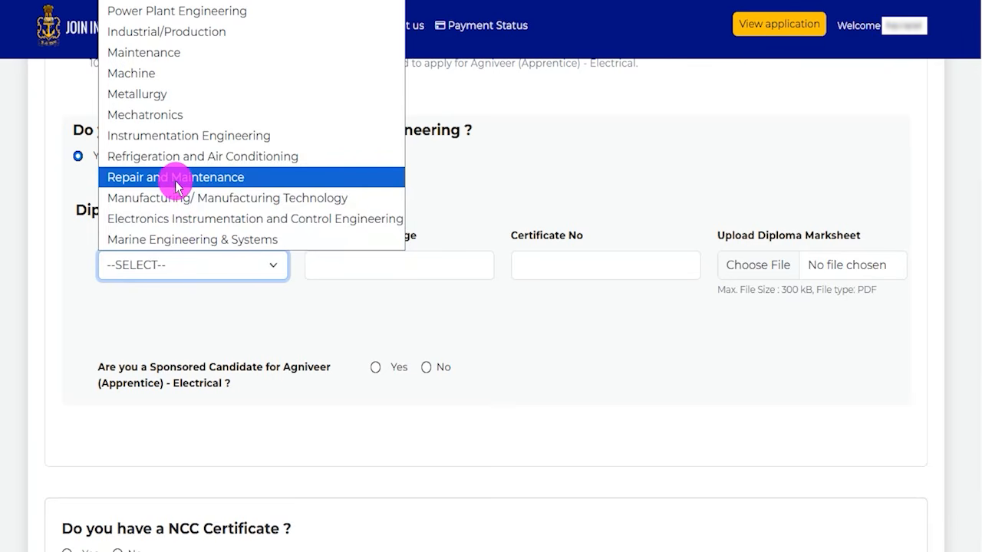
click(184, 8)
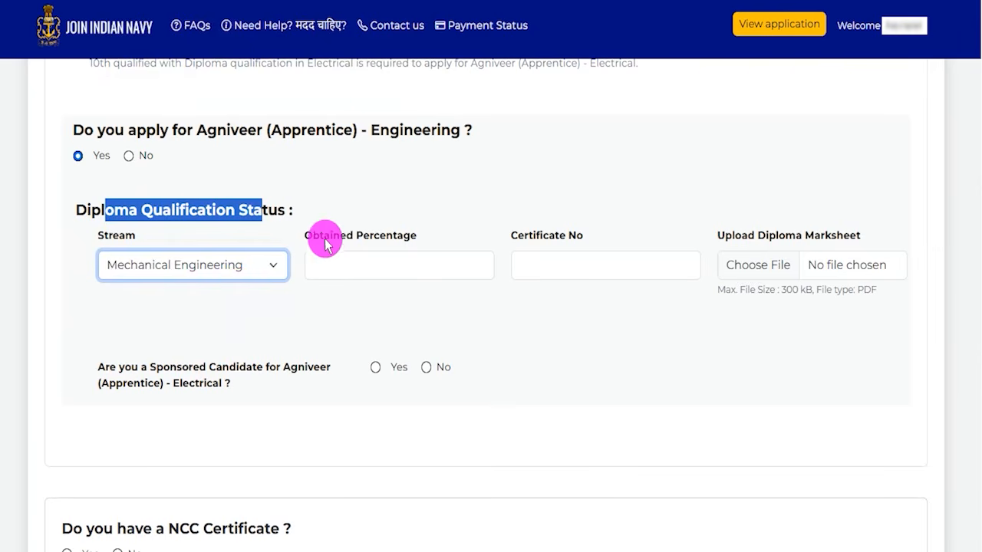
Set the Engineering diploma's obtained percentage to 75 and activate the empty certificate number field
drag(325, 241, 377, 232)
click(357, 261)
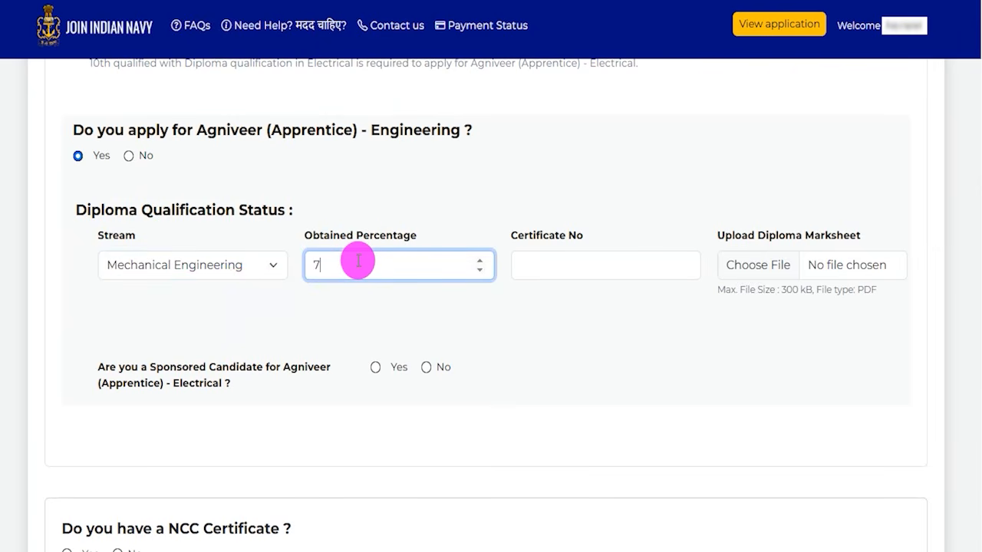
drag(523, 238, 576, 240)
click(559, 265)
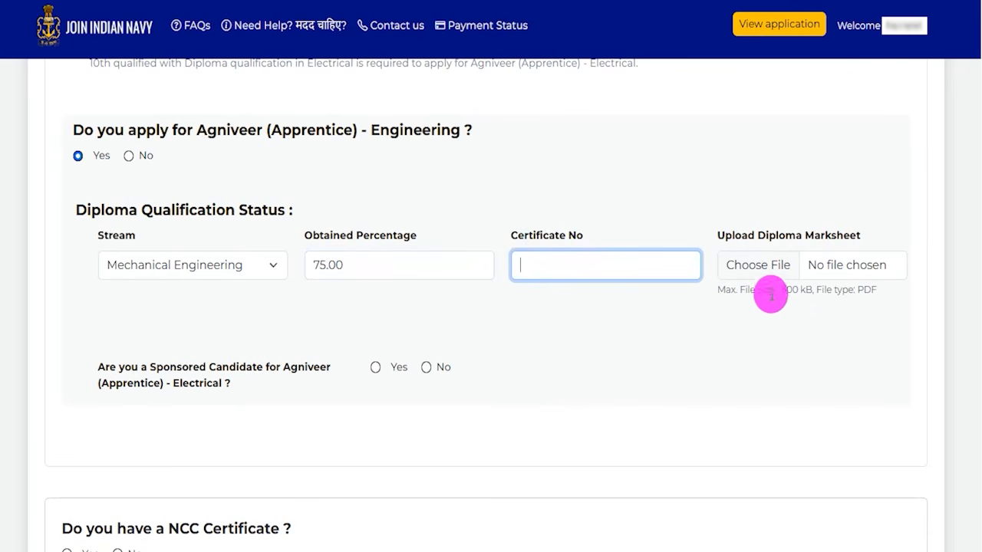
Highlight the diploma marksheet upload label with its file size and type limits, and mark the upload field with on-screen strokes
drag(765, 235, 830, 236)
drag(781, 291, 872, 291)
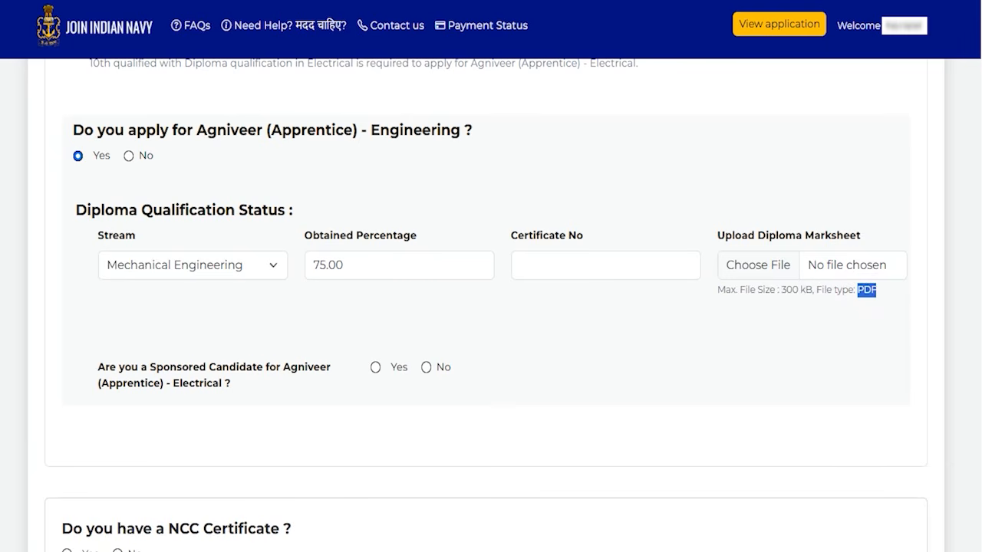
drag(776, 261, 803, 215)
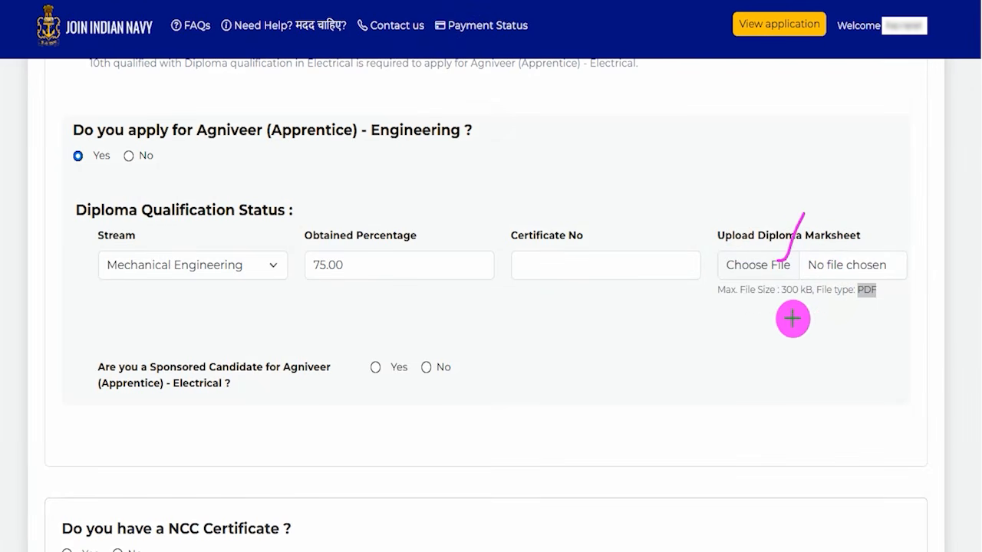
drag(743, 311, 843, 311)
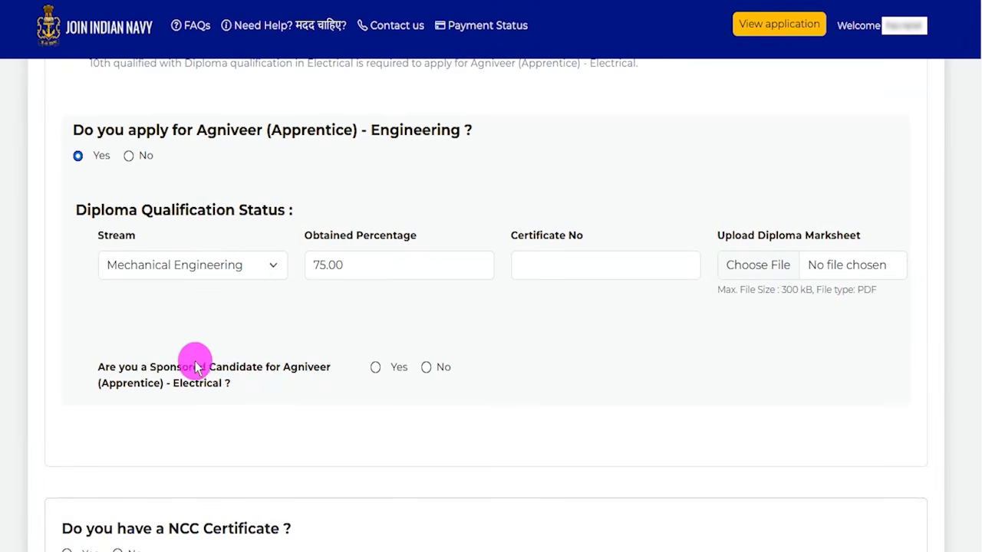
Answer Yes to the sponsored candidate question, try the Wards of Naval Personnel sponsorship type, highlight the certificate limits, and switch the answer to No
mouse_move(110, 367)
mouse_down()
mouse_move(223, 366)
mouse_move(196, 391)
mouse_up()
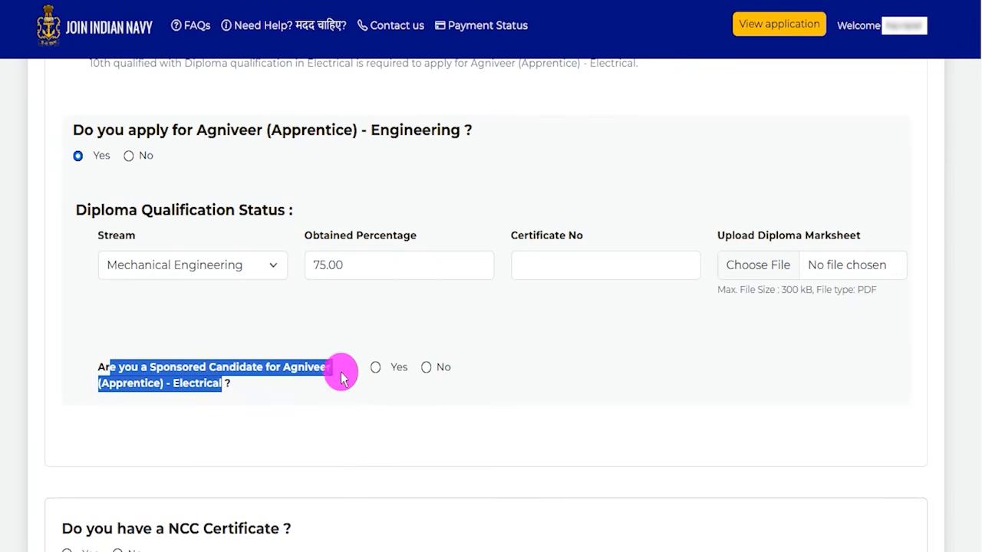
click(375, 367)
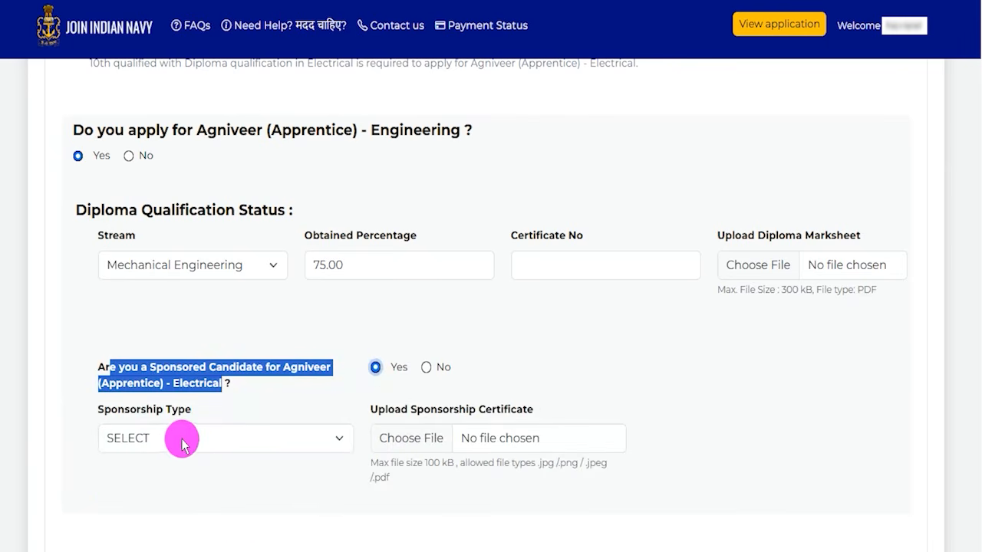
click(181, 440)
click(184, 391)
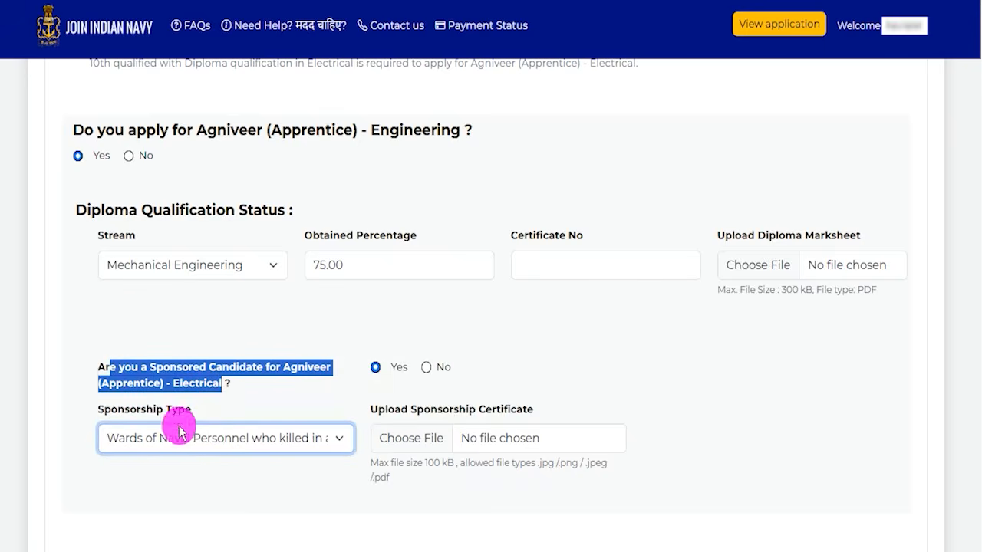
drag(453, 463, 488, 464)
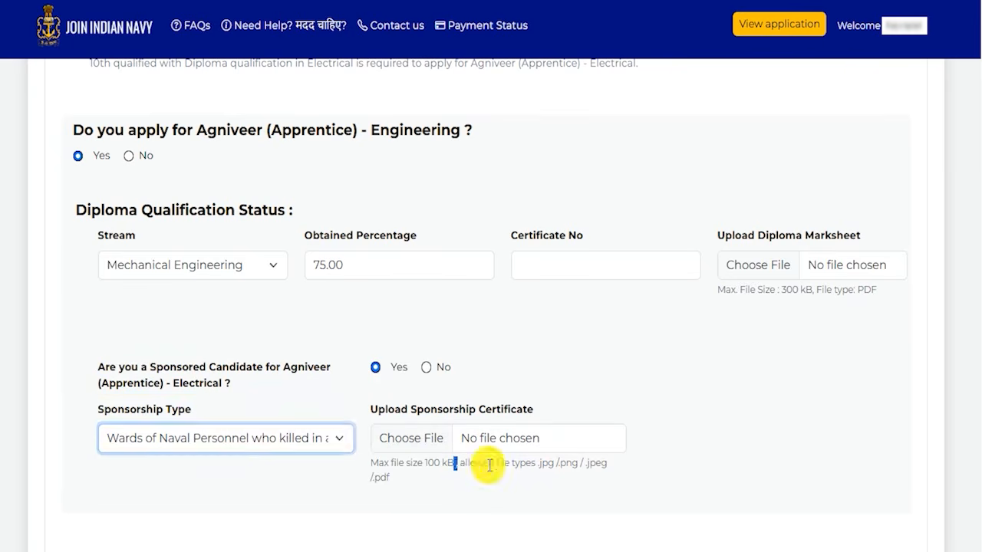
click(427, 368)
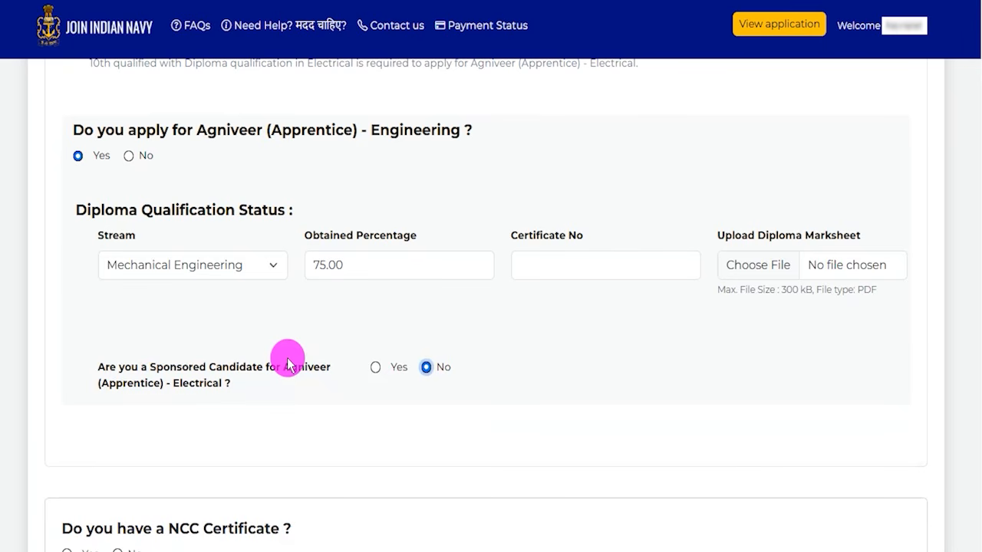
Answer Yes to the NCC certificate question and view the available NCC wing and certificate options
scroll(241, 384, down, 4)
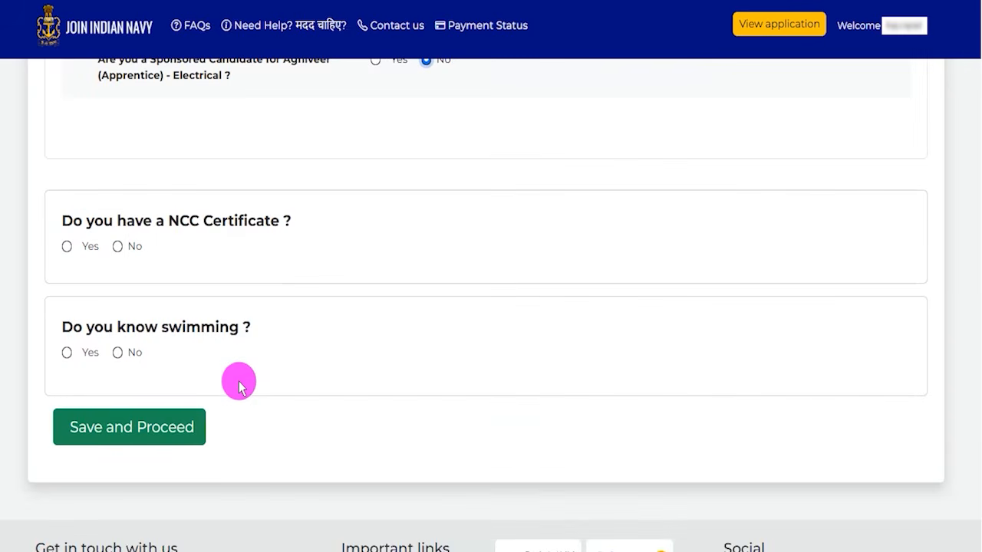
drag(95, 219, 230, 228)
click(67, 246)
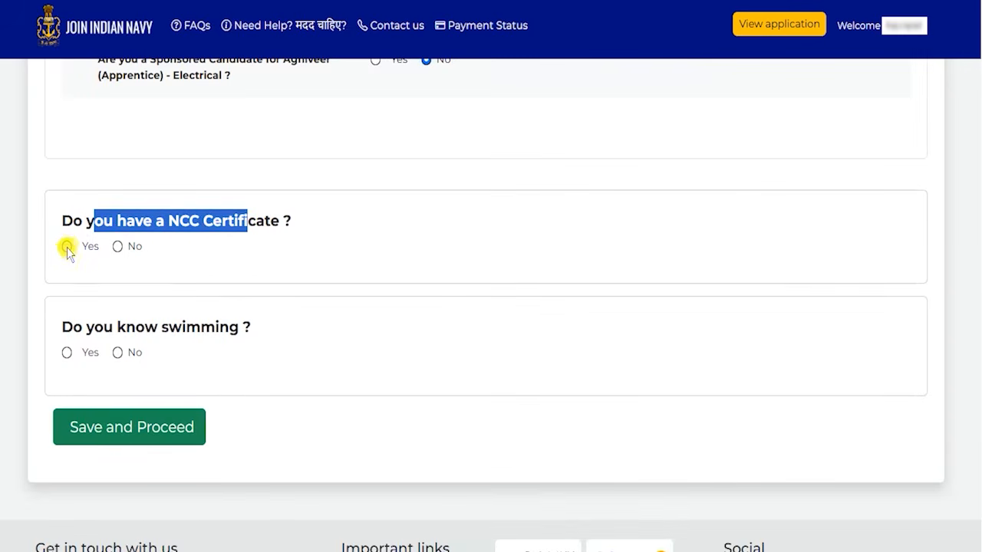
scroll(360, 363, down, 2)
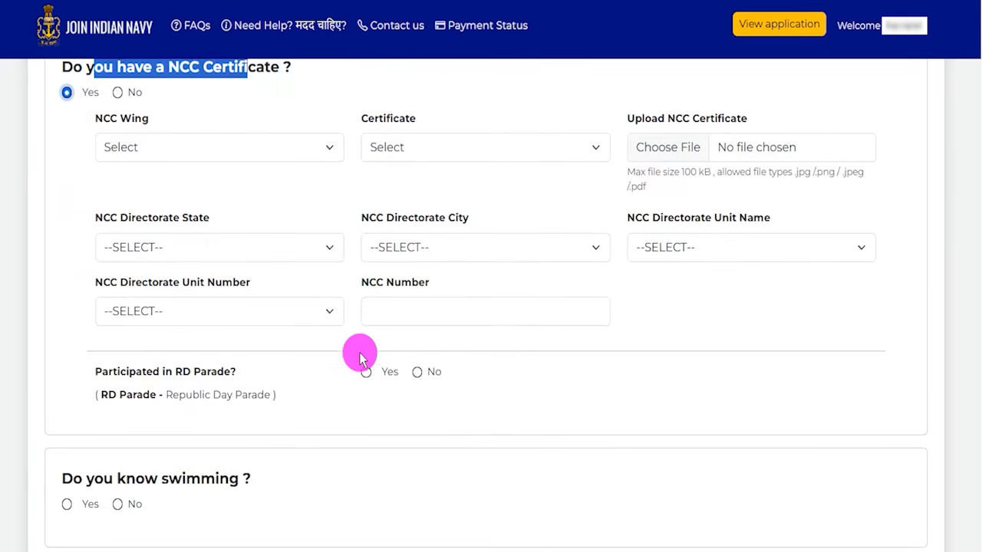
click(169, 154)
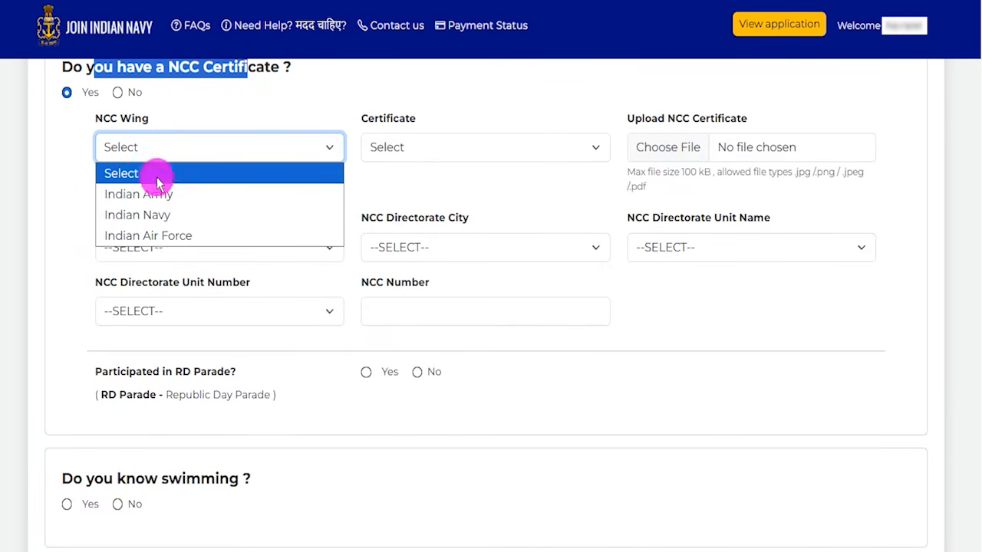
click(412, 146)
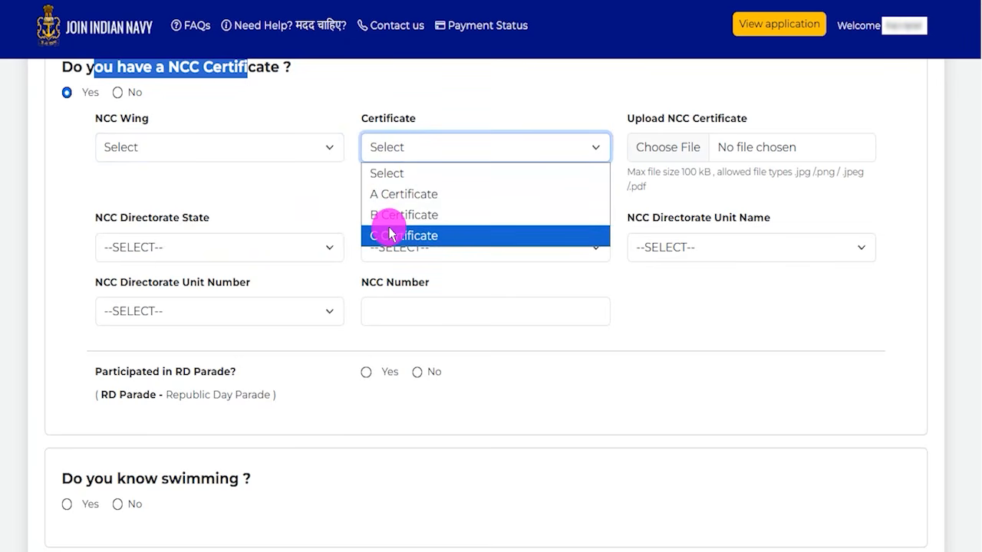
Highlight the NCC certificate upload label, its maximum file size and the allowed file types
drag(675, 120, 709, 127)
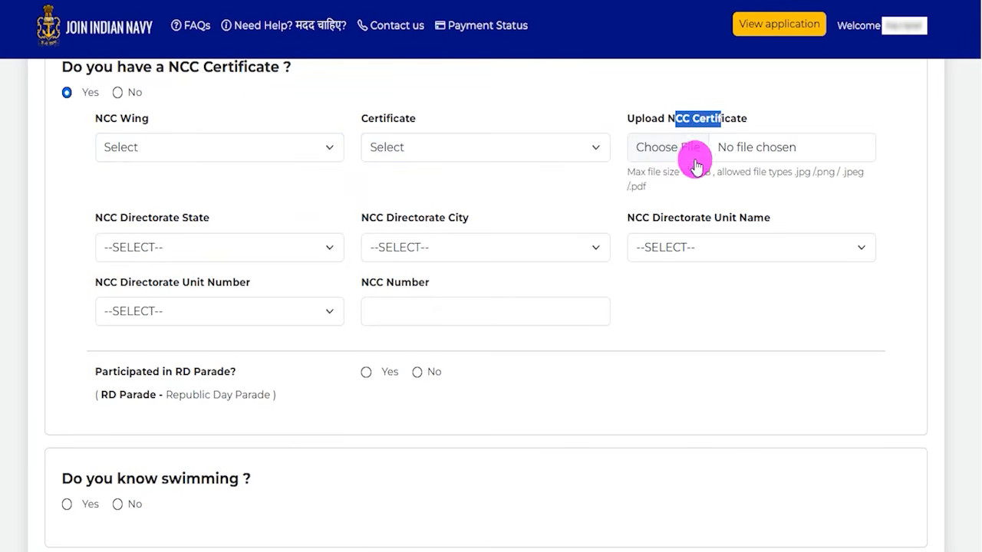
click(679, 173)
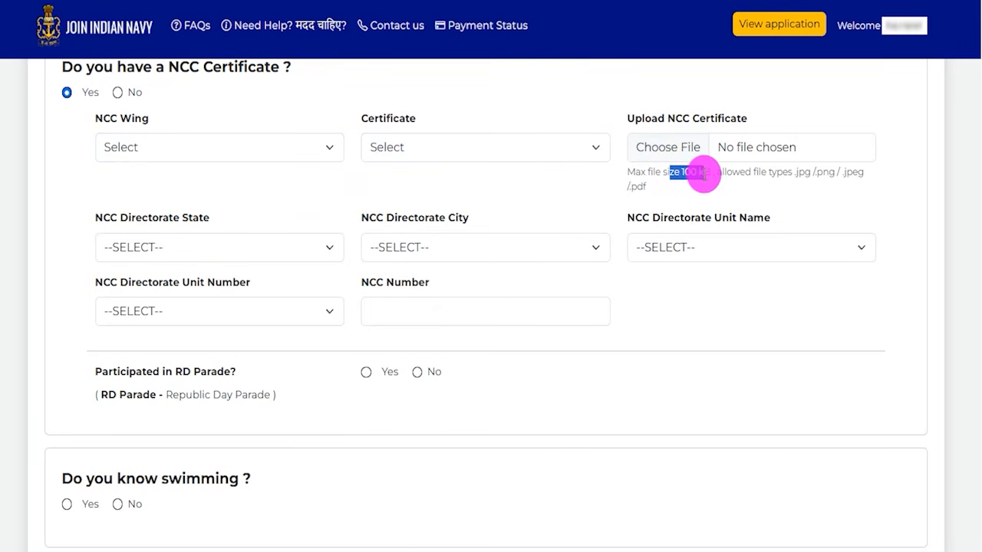
drag(798, 181, 858, 174)
drag(627, 186, 653, 186)
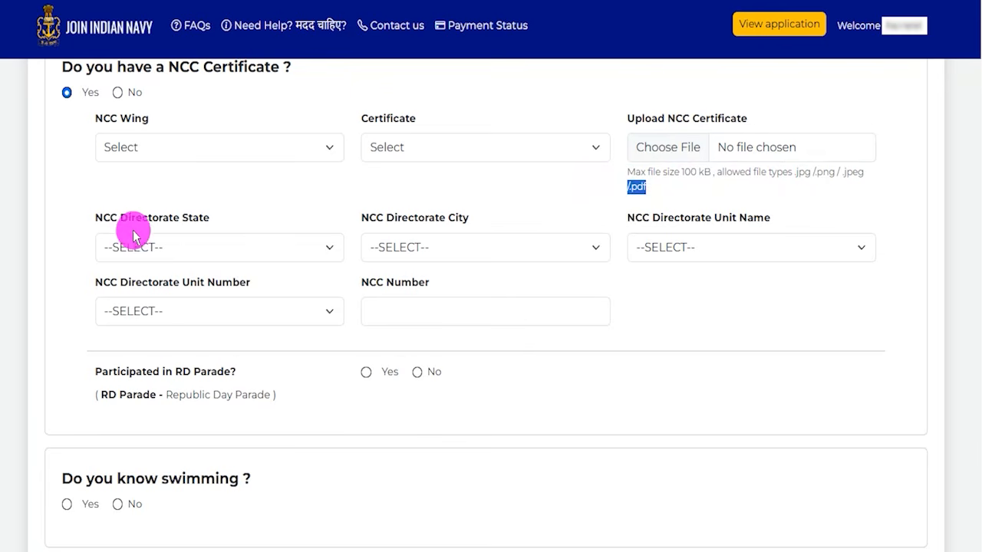
Examine the NCC directorate state, city, unit name and unit number choices, the NCC number field and the RD Parade question
click(177, 249)
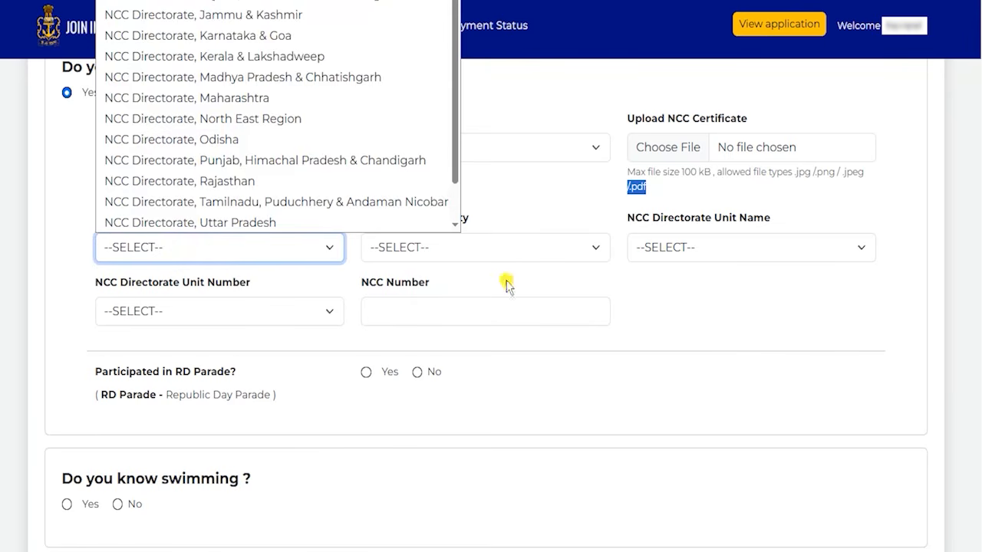
click(445, 263)
click(456, 251)
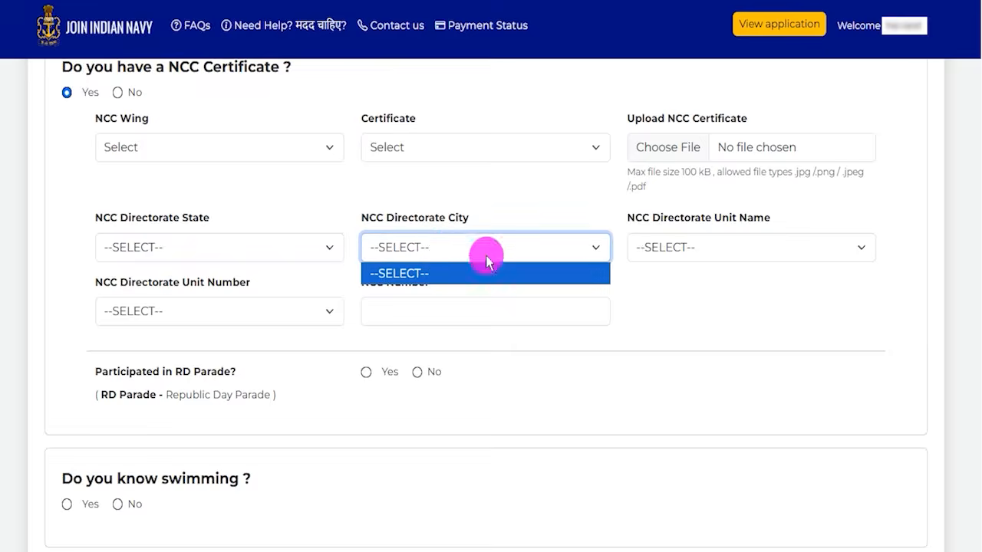
click(682, 253)
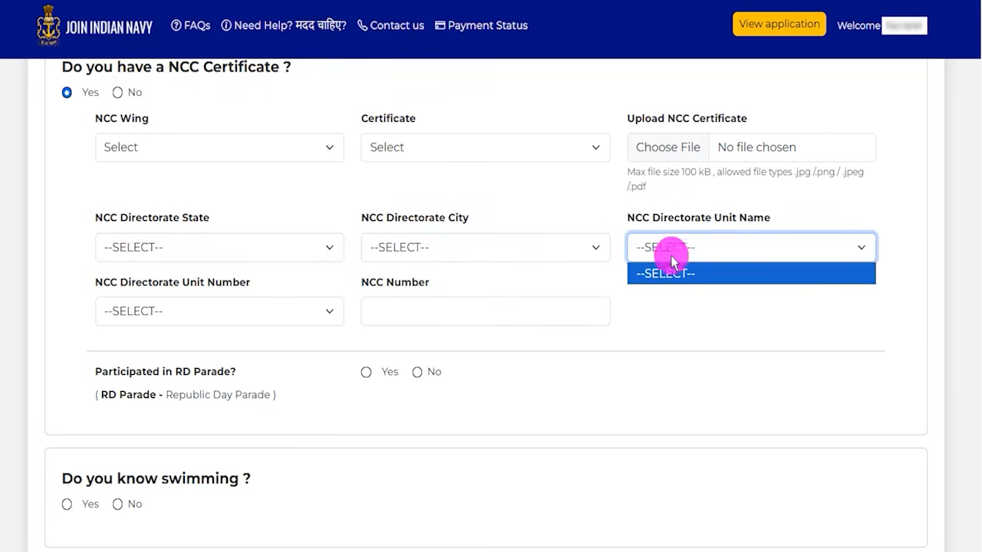
click(163, 311)
click(384, 311)
click(387, 311)
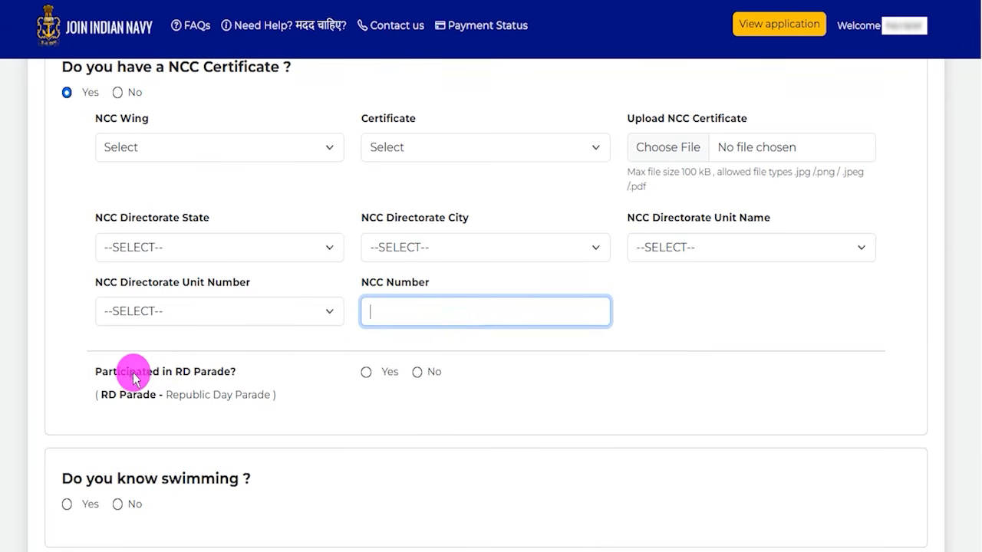
drag(129, 376, 221, 396)
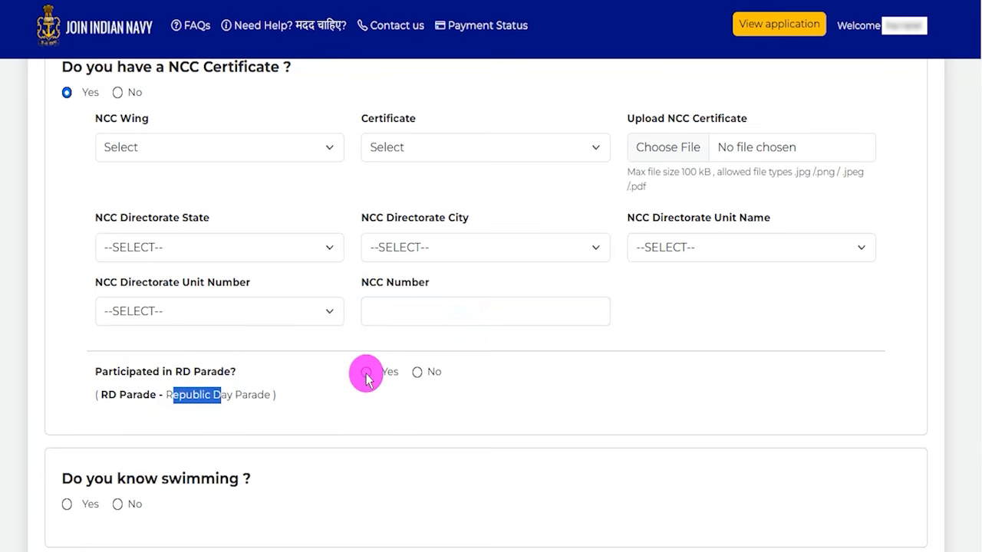
Switch the NCC certificate answer to No, and answer the swimming question with No after trying Yes
scroll(237, 383, up, 2)
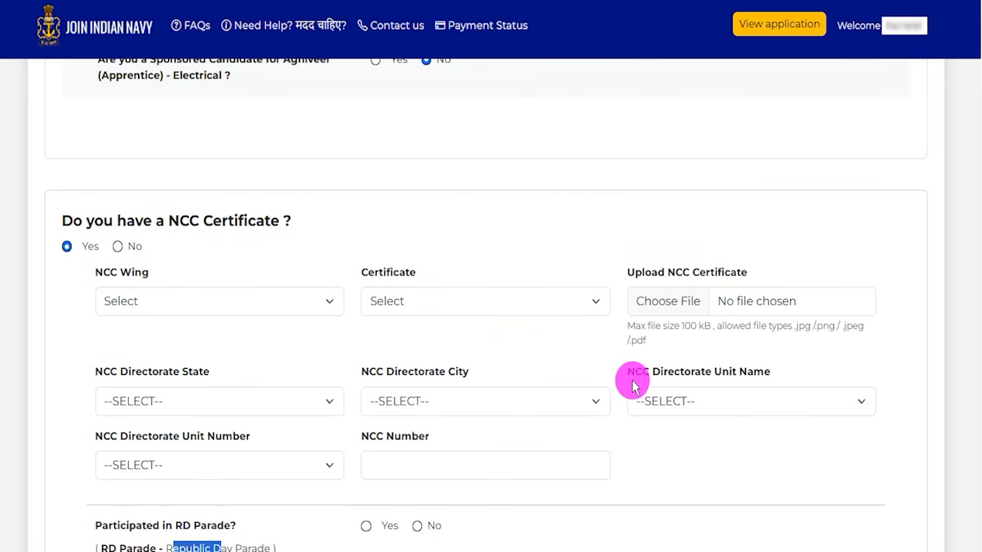
click(117, 246)
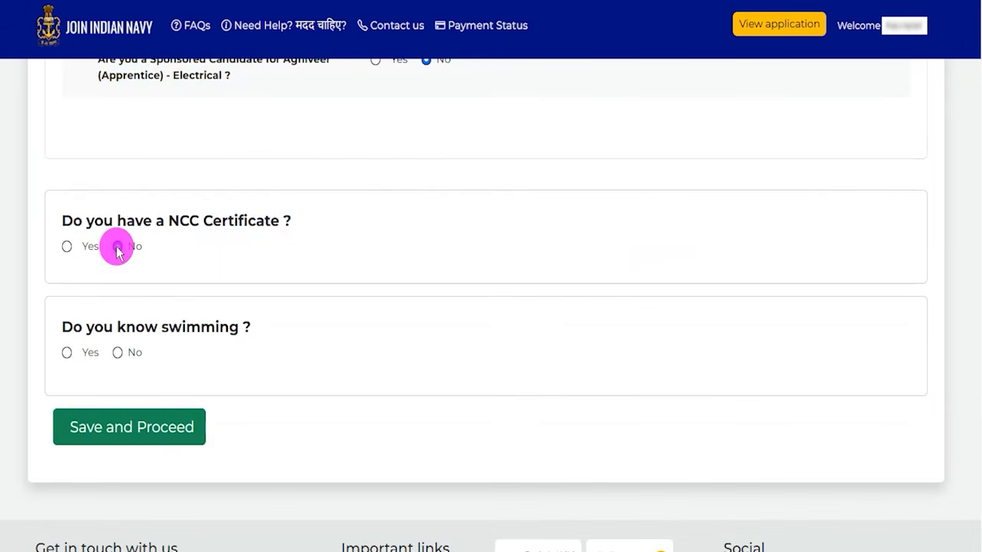
drag(75, 331, 219, 329)
click(67, 354)
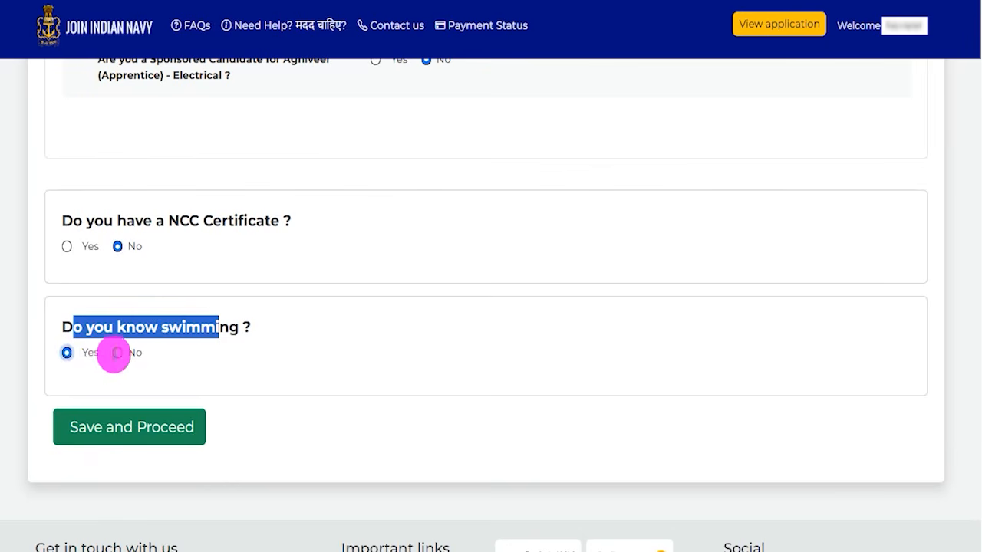
click(357, 351)
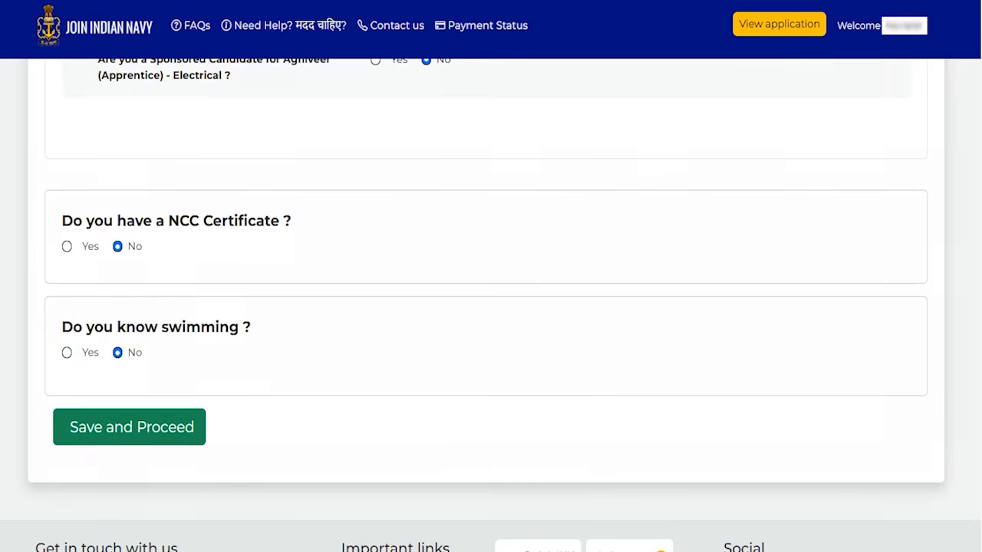
Mark the save button with an arrow, save the additional information to reach the Photo Capture stage, and mark that stage
drag(506, 292, 207, 411)
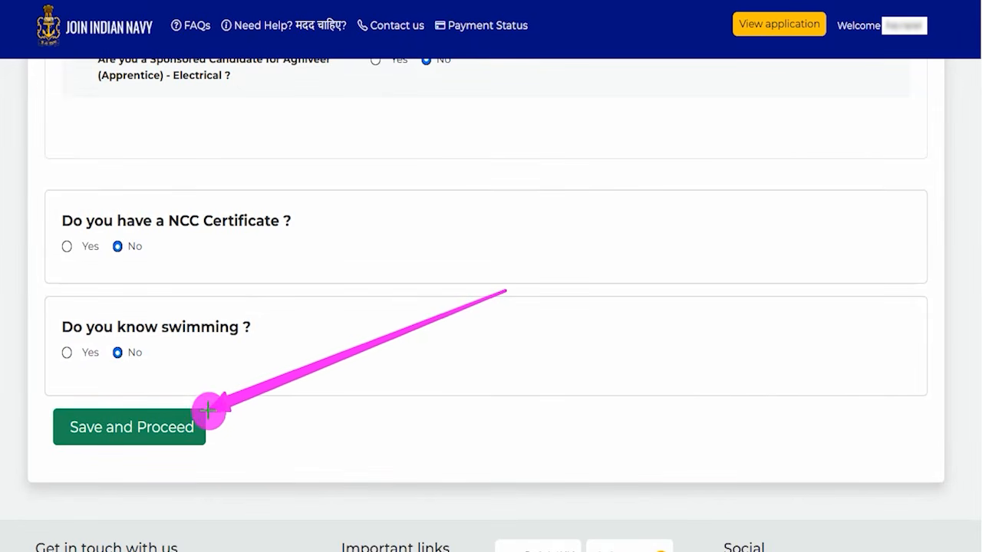
click(196, 414)
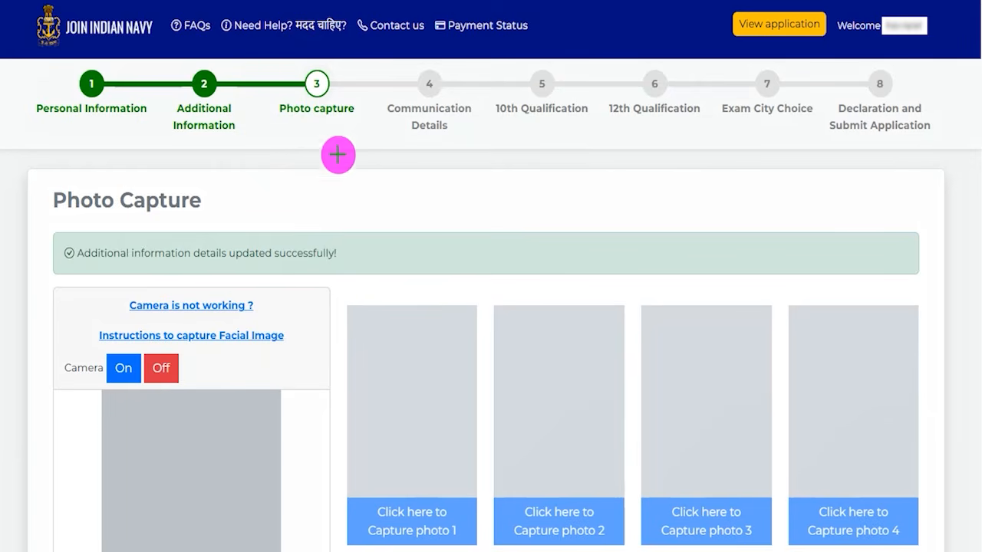
drag(300, 125, 337, 86)
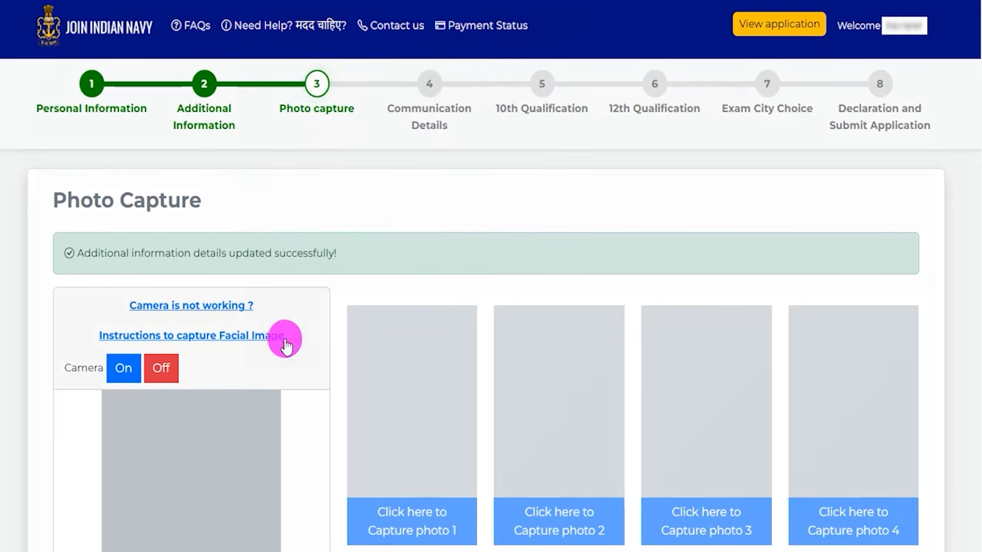
Open the instructions for capturing the facial image, highlight key phrases across the seven rules, and close them
scroll(340, 318, down, 1)
click(231, 259)
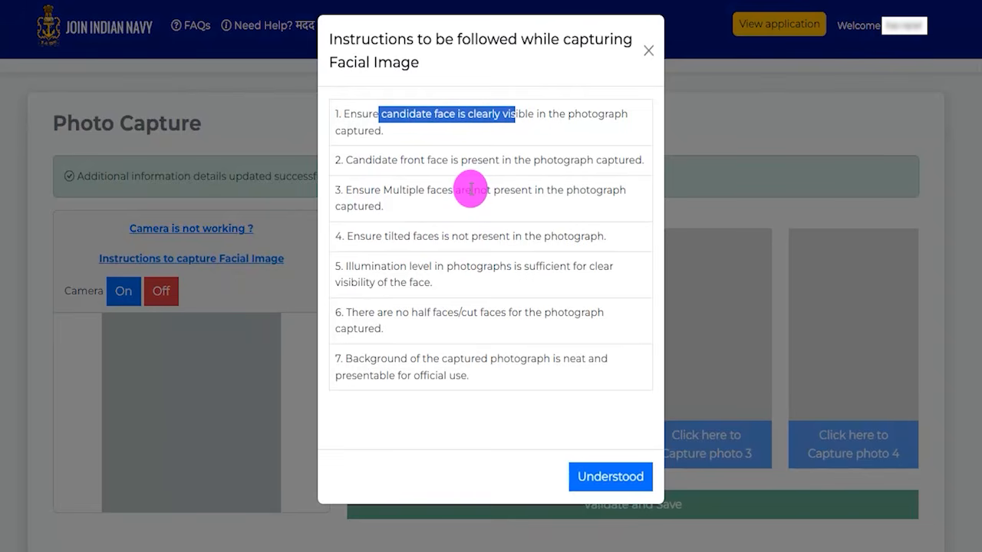
drag(434, 160, 483, 159)
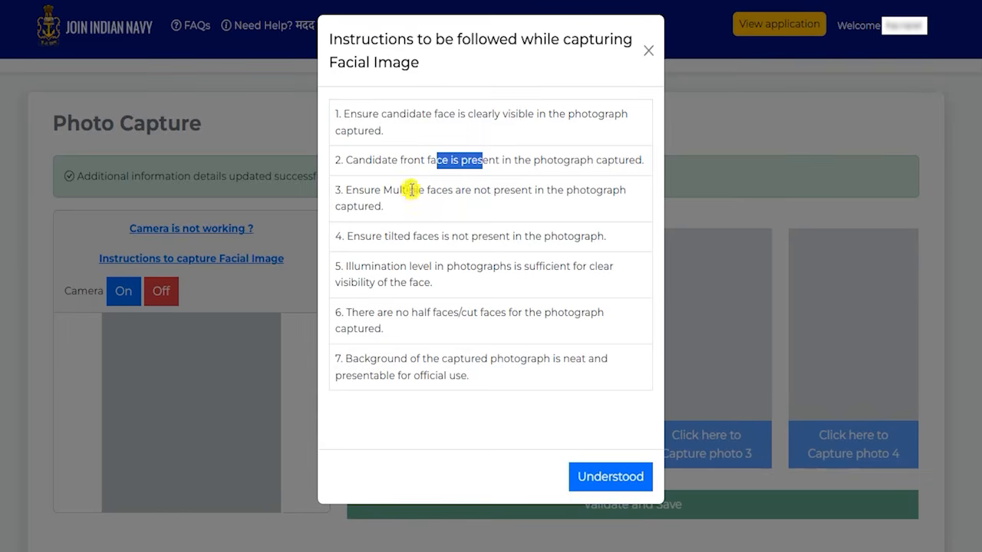
drag(409, 189, 453, 190)
drag(391, 236, 455, 237)
drag(360, 266, 451, 266)
drag(376, 312, 454, 313)
drag(370, 358, 433, 359)
click(648, 54)
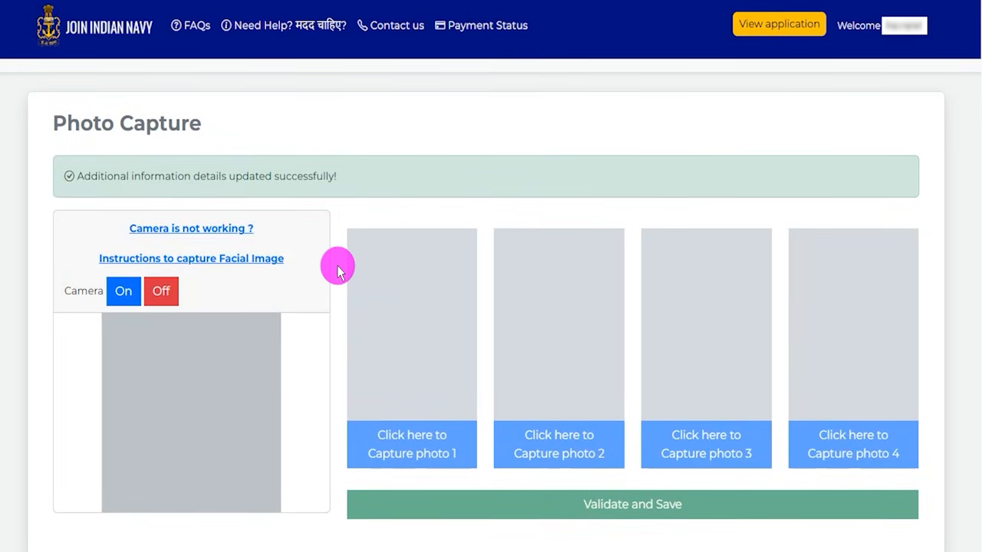
Tick-mark the four photo capture buttons, clear the marks, and draw an arrow to Validate and Save
scroll(342, 272, down, 2)
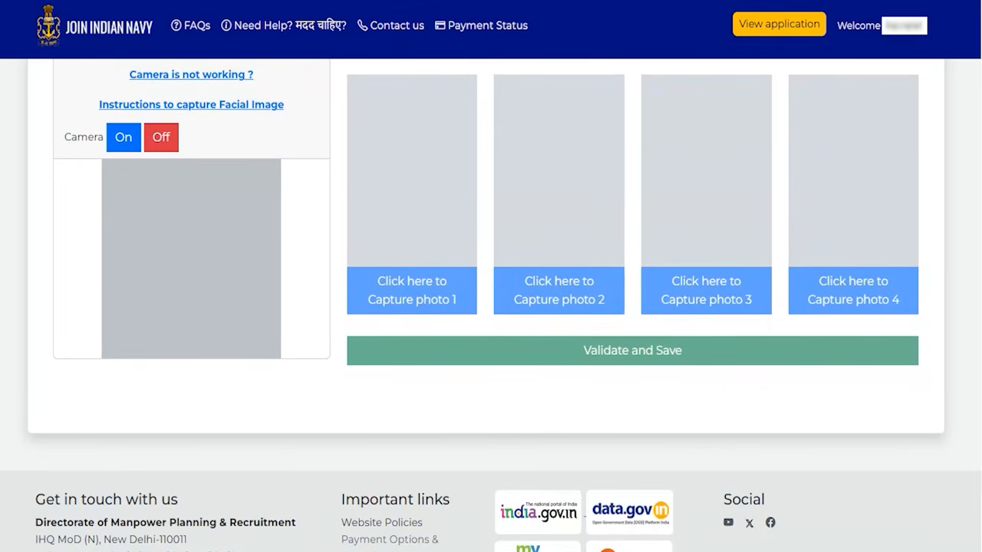
click(446, 291)
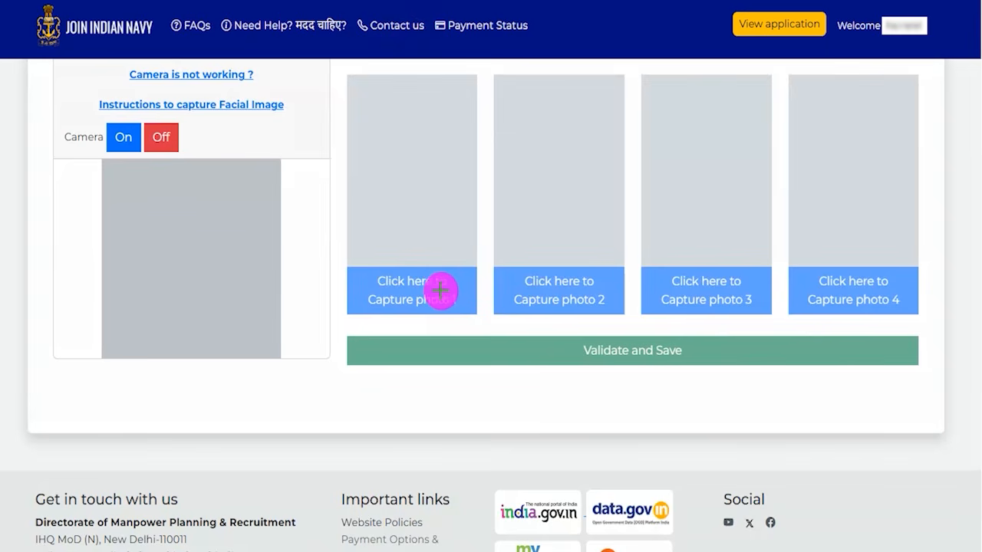
drag(441, 293, 466, 261)
drag(522, 296, 553, 273)
drag(682, 284, 728, 256)
drag(832, 295, 876, 263)
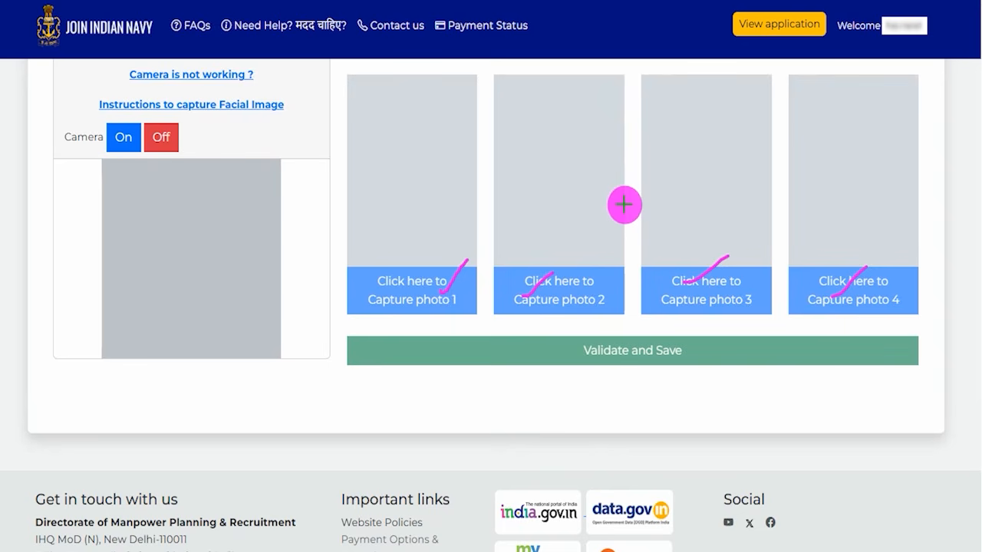
key(e)
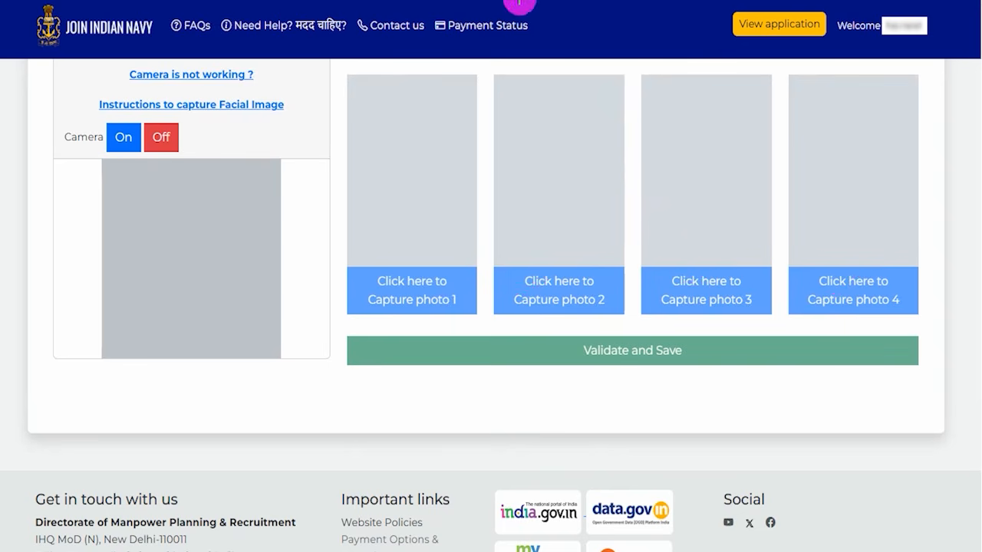
mouse_move(304, 404)
mouse_down()
mouse_move(526, 372)
mouse_move(567, 354)
mouse_up()
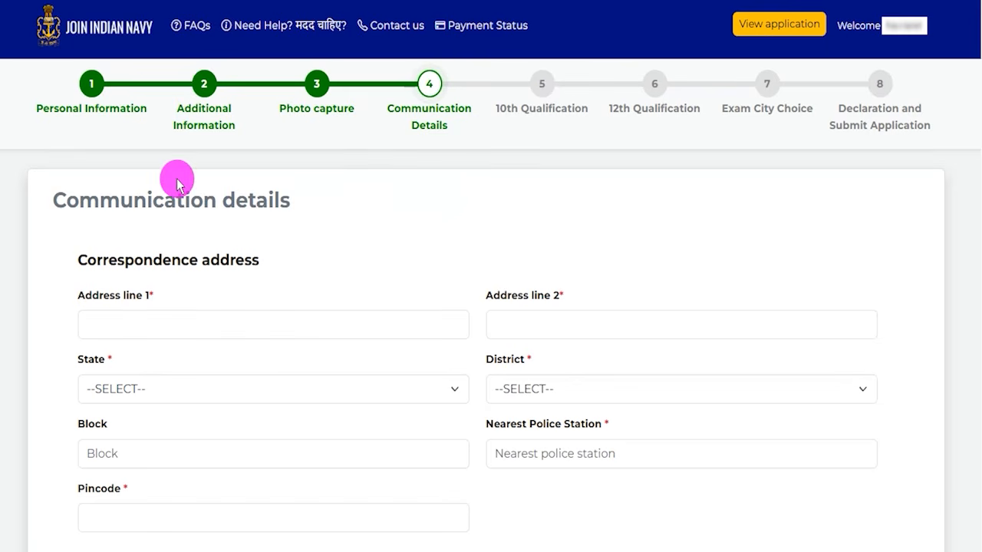
Examine the correspondence address fields under Communication details, from address lines and state to police station and pincode
drag(80, 197, 222, 200)
scroll(355, 217, down, 2)
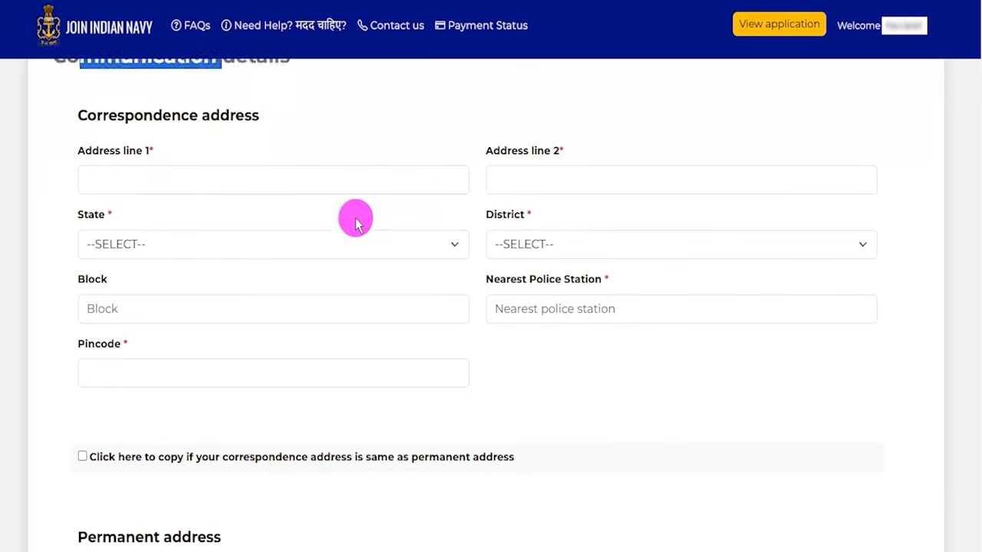
drag(117, 106, 201, 106)
click(183, 170)
click(164, 234)
click(131, 299)
click(460, 355)
click(524, 207)
Examine the permanent address fields for address lines, state, district, block, nearest police station and pincode
scroll(213, 436, down, 2)
scroll(213, 436, down, 1)
click(126, 359)
click(604, 366)
click(198, 427)
click(524, 432)
click(220, 482)
Highlight the Permanent address and Correspondence address headings and the option for copying the address when both are the same
scroll(230, 430, up, 2)
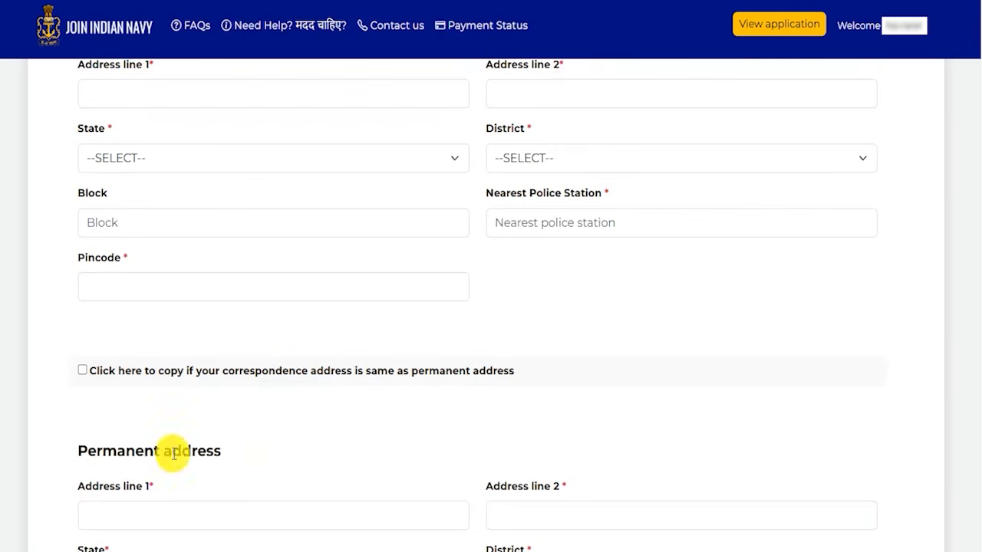
drag(125, 453, 182, 451)
scroll(230, 385, up, 3)
drag(175, 259, 127, 259)
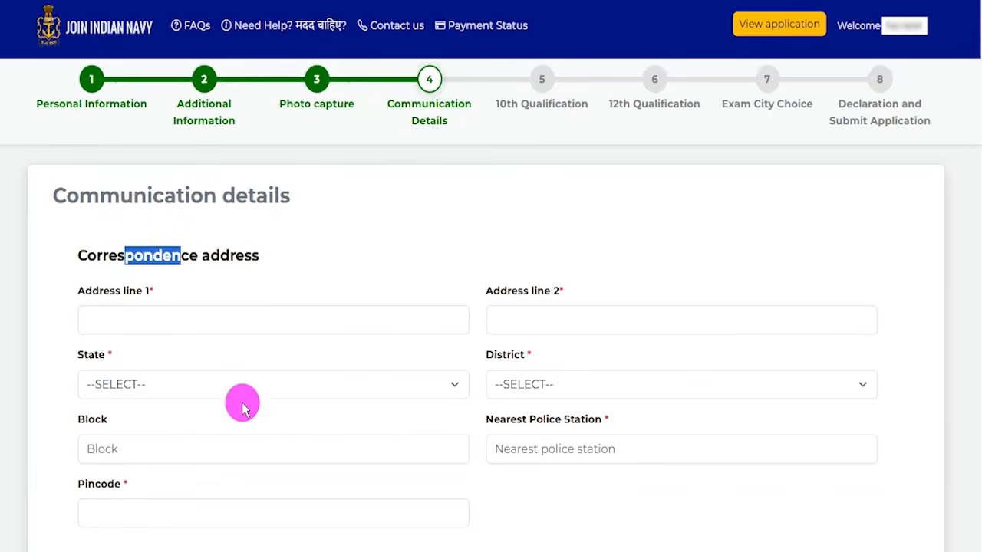
scroll(230, 368, down, 3)
drag(100, 375, 500, 375)
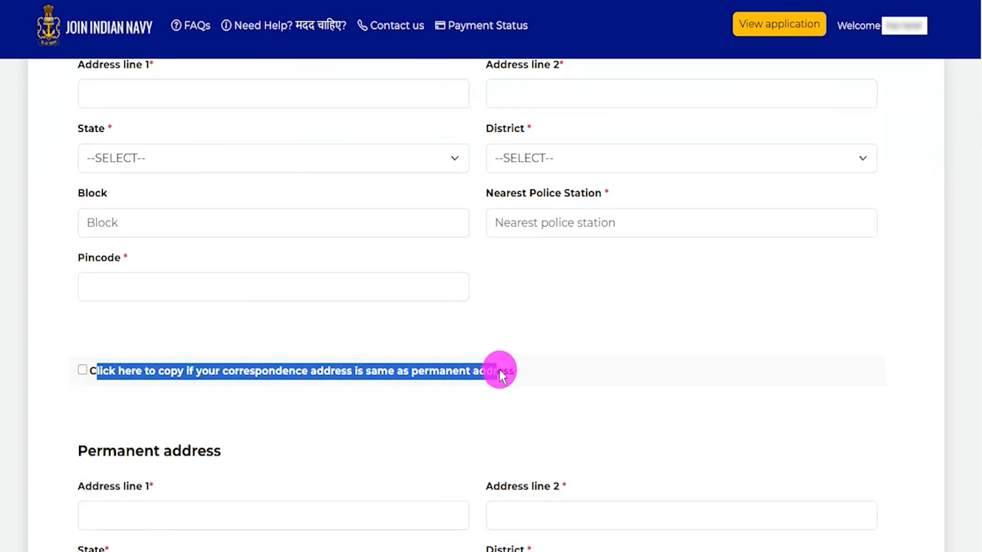
scroll(184, 405, down, 2)
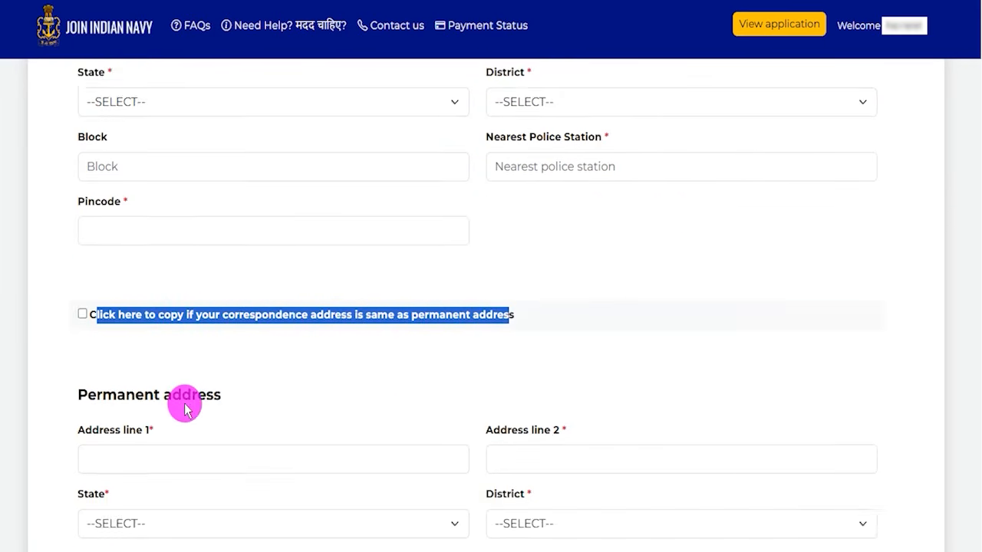
drag(103, 305, 168, 301)
scroll(175, 323, up, 4)
drag(97, 182, 152, 183)
Mark Save and Proceed with an arrow and save the communication details to reach the 10th Qualification stage
scroll(259, 428, down, 8)
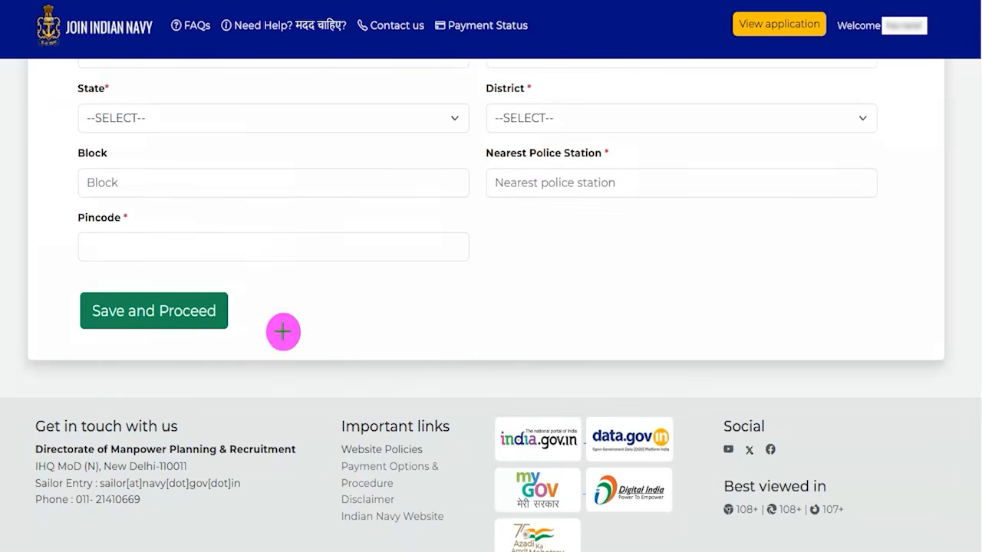
drag(427, 294, 235, 314)
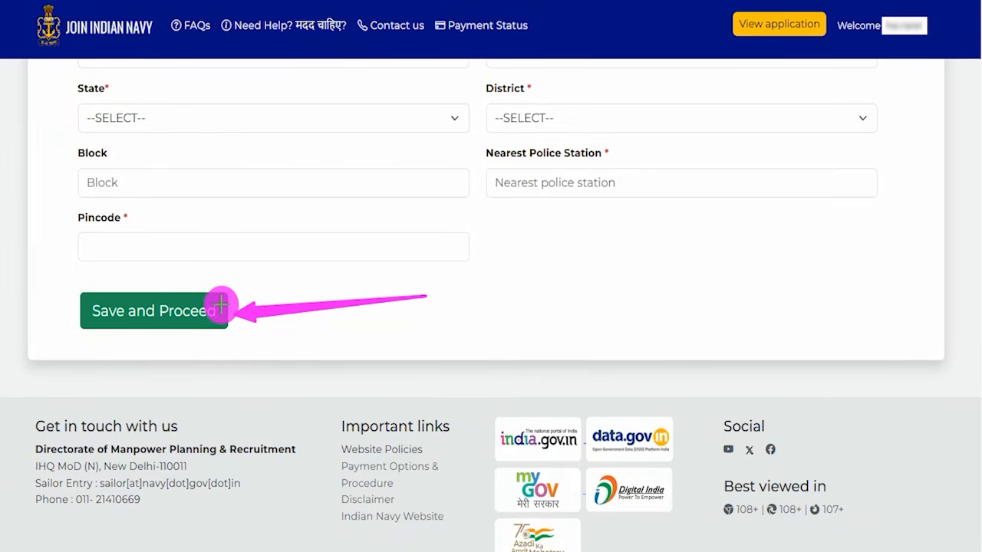
click(220, 304)
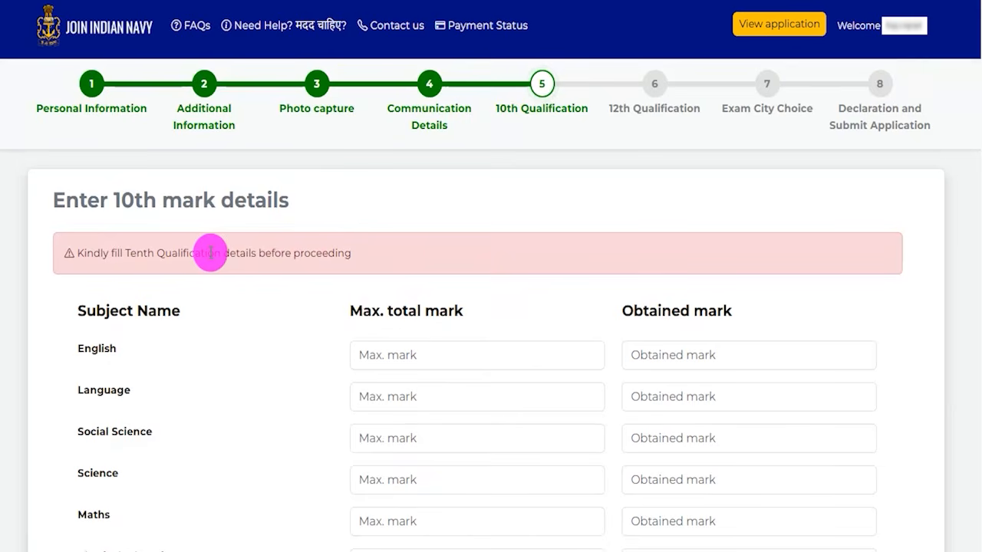
Highlight the 10th mark details heading and review the subject names, including English, Language, Maths and Physical Education
drag(80, 199, 216, 201)
scroll(338, 296, down, 3)
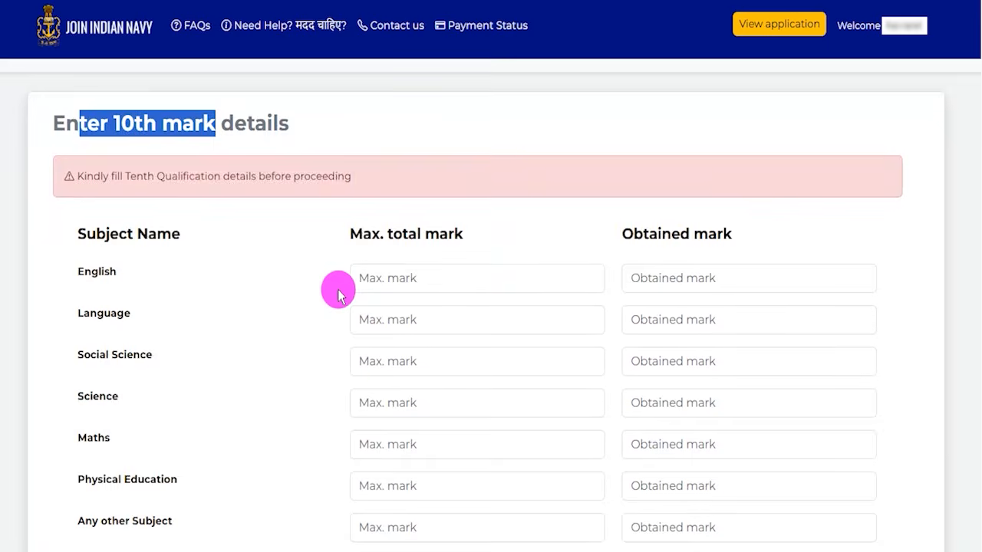
scroll(334, 303, up, 1)
drag(80, 199, 104, 200)
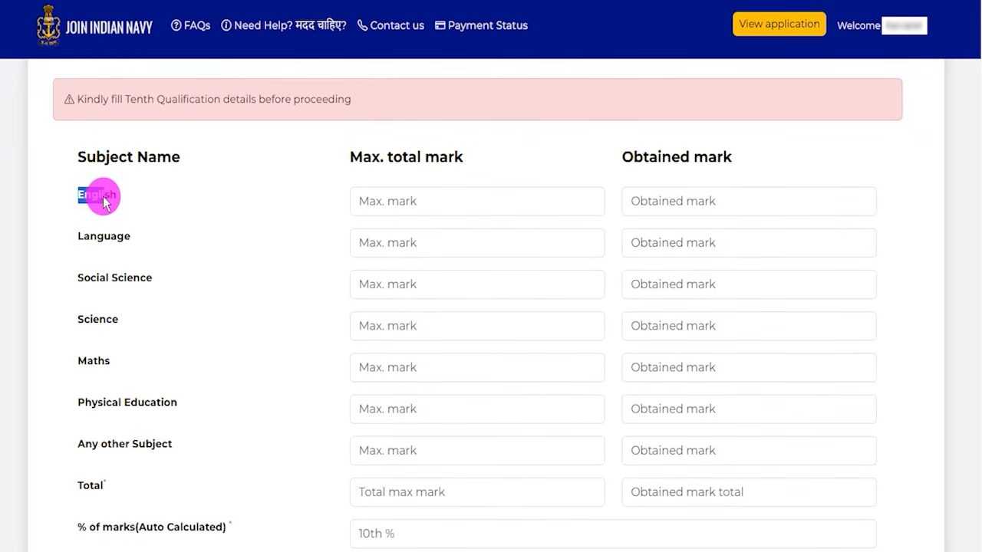
click(87, 243)
drag(78, 361, 118, 367)
drag(78, 405, 84, 404)
drag(79, 192, 112, 196)
Enter the 10th marks for English and Social Science, each with a maximum of 100 and 75 obtained
click(428, 202)
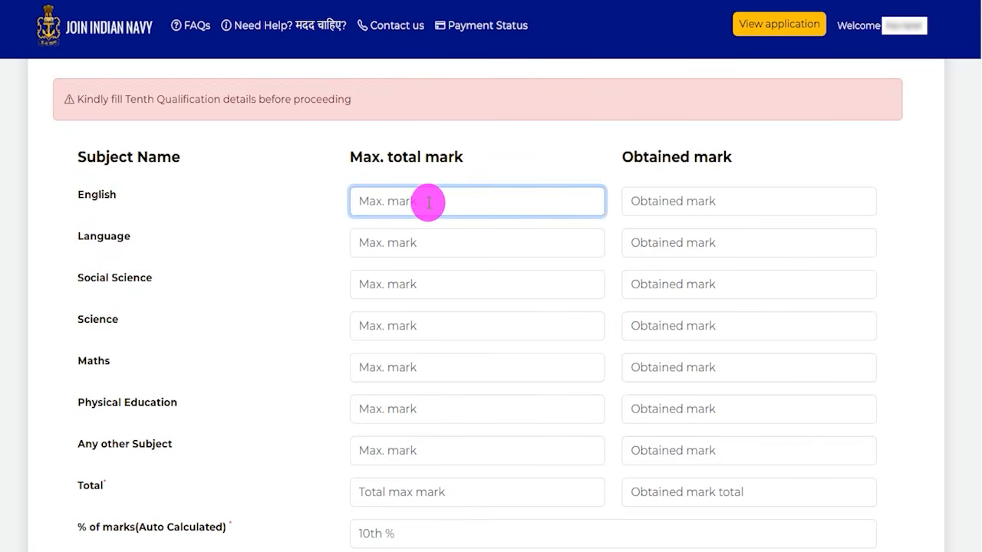
click(646, 199)
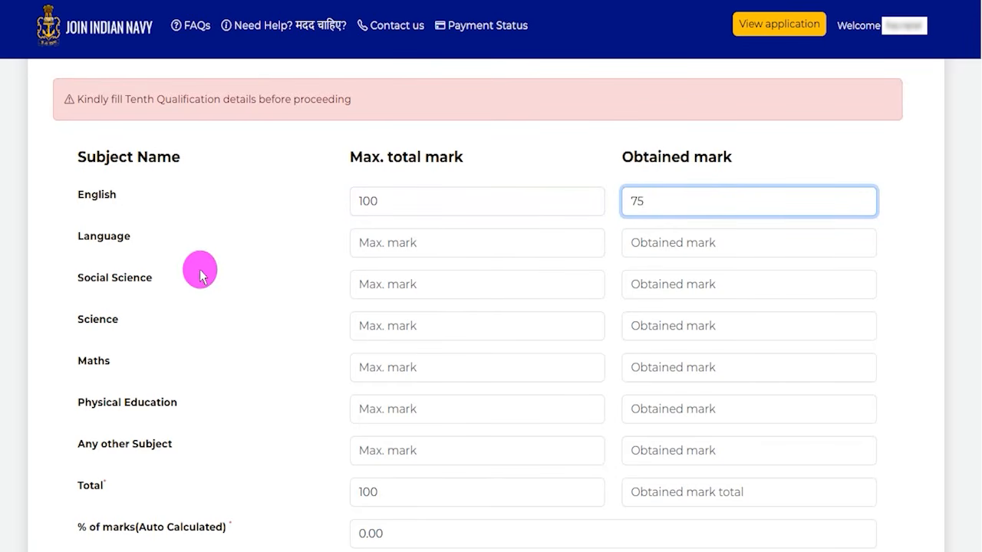
drag(88, 236, 112, 243)
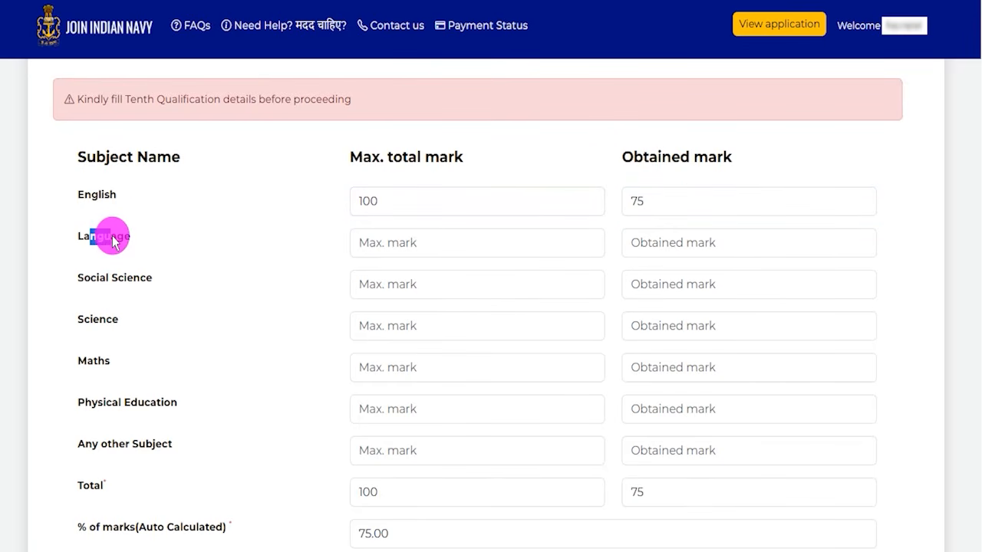
drag(79, 277, 153, 278)
click(387, 285)
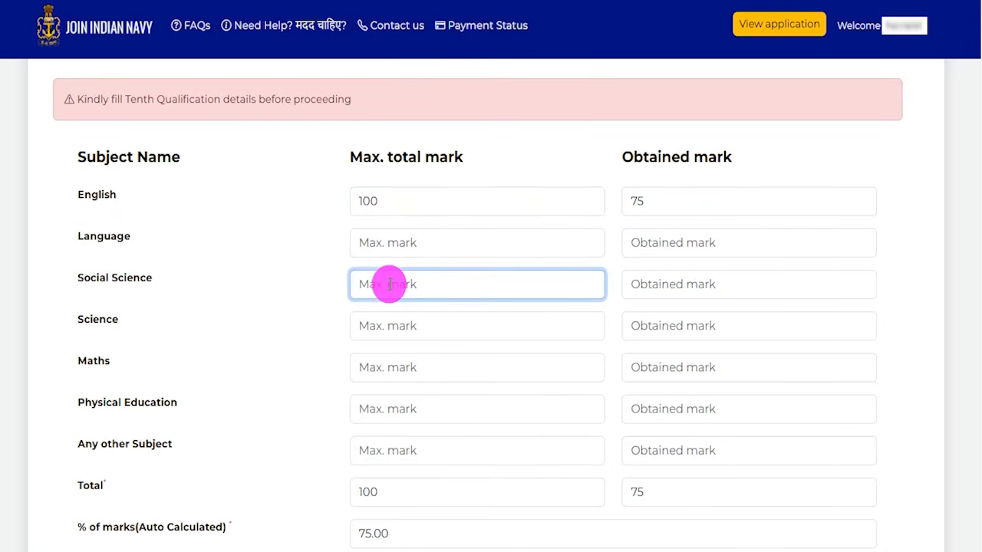
key(Tab)
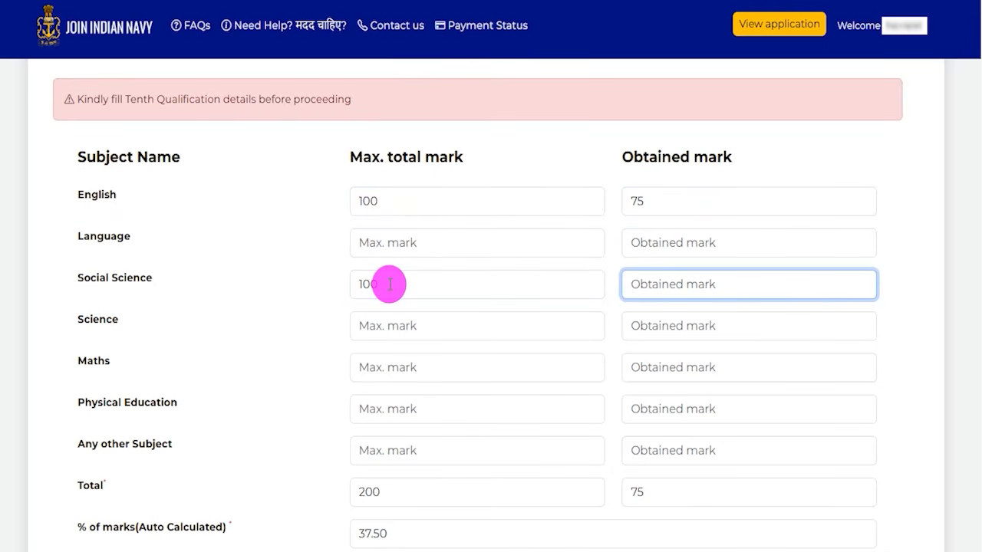
click(611, 311)
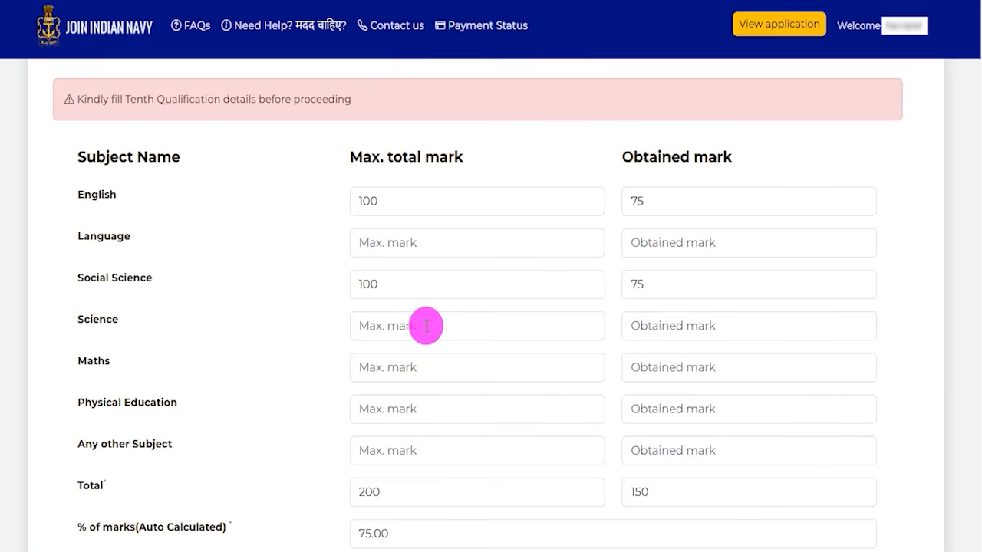
Highlight the Language and Any other Subject rows and inspect the obtained mark field for the other subject
drag(84, 237, 117, 238)
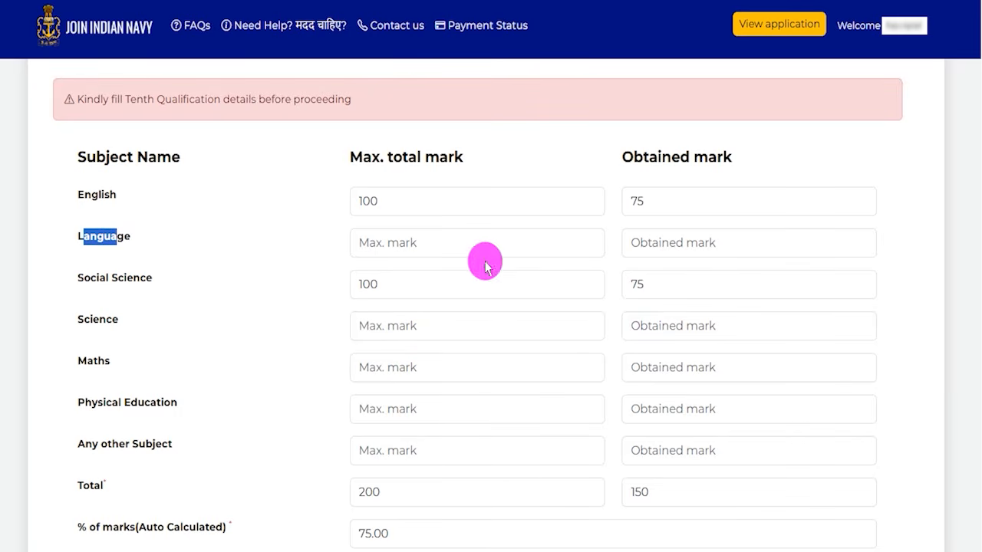
scroll(240, 376, down, 2)
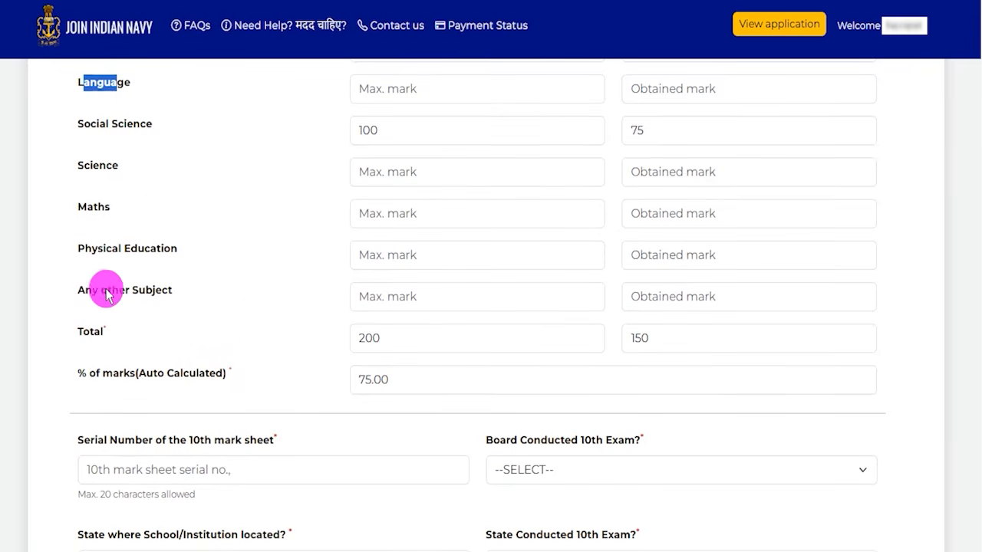
drag(91, 294, 155, 293)
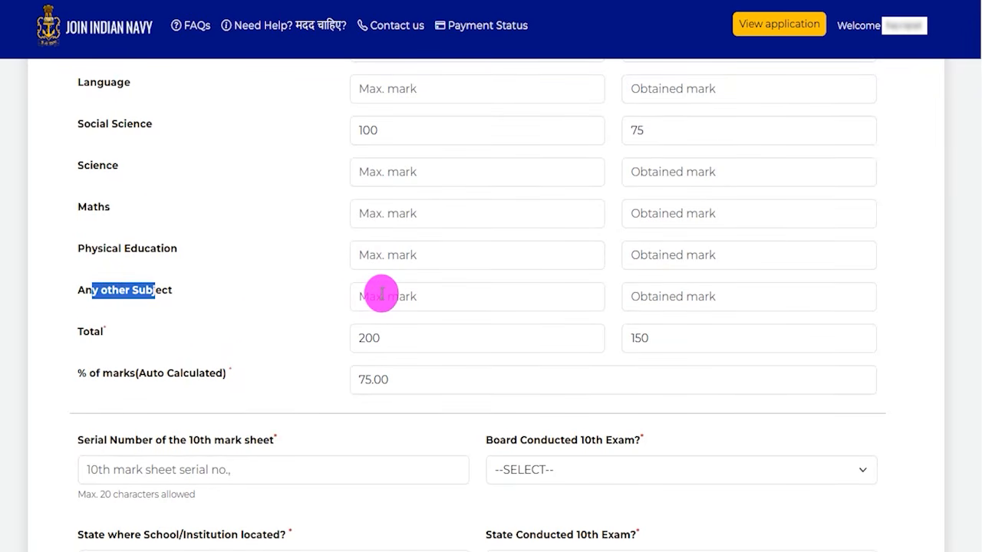
click(691, 299)
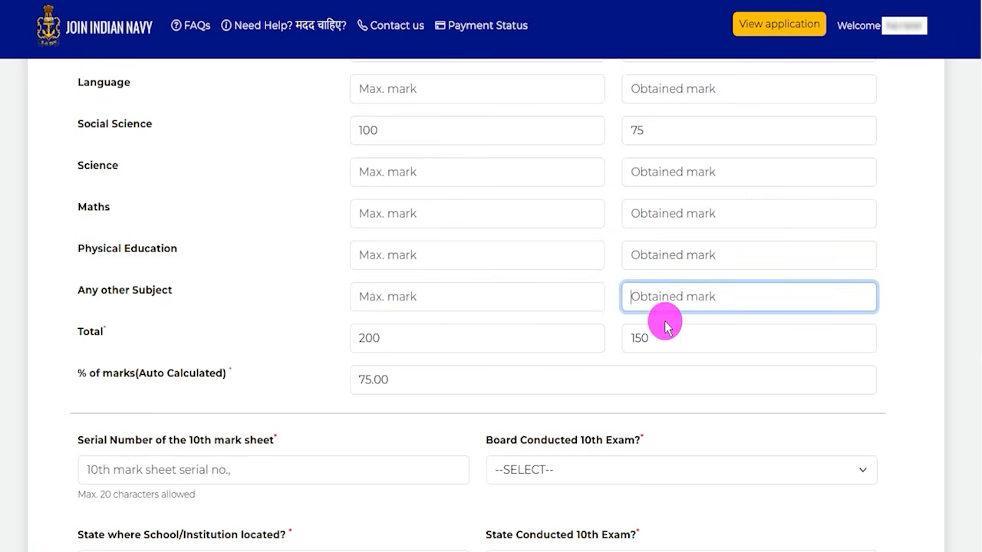
click(607, 320)
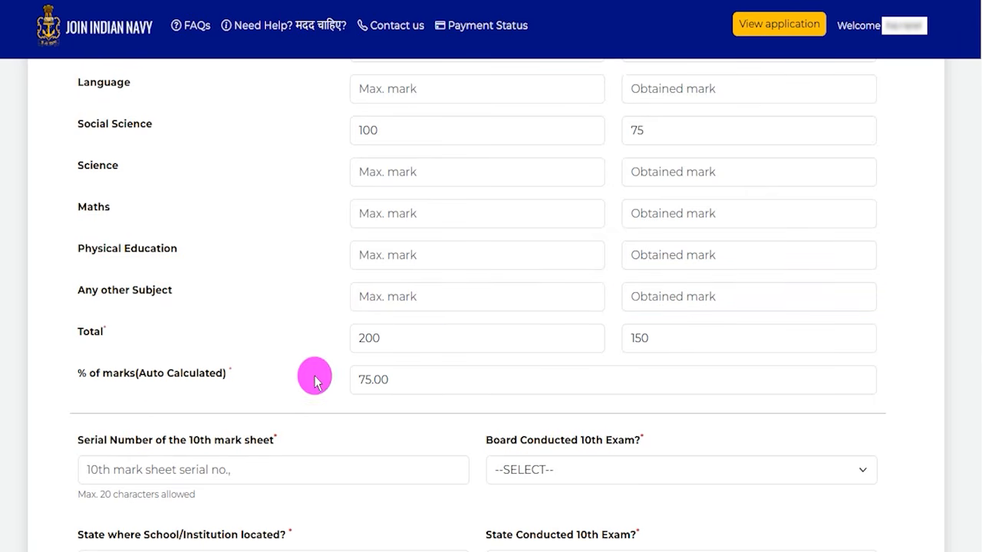
Highlight the 10th mark sheet serial number field and choose Central Board of Secondary Education (CBSE) as the exam board
scroll(314, 381, down, 2)
drag(112, 292, 197, 300)
click(164, 309)
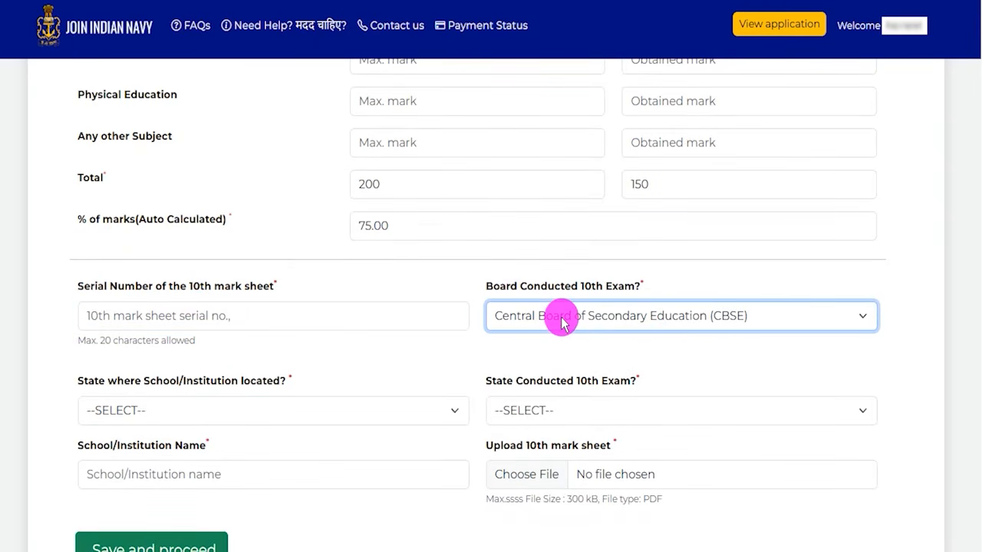
click(562, 322)
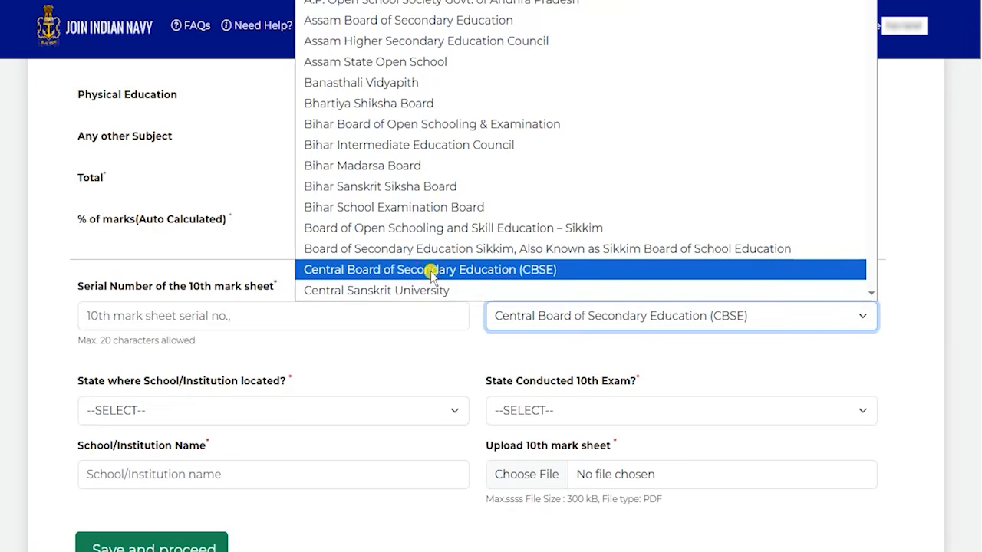
click(431, 273)
Set both the school's state and the state that conducted the 10th exam to UTTAR PRADESH
scroll(286, 375, down, 2)
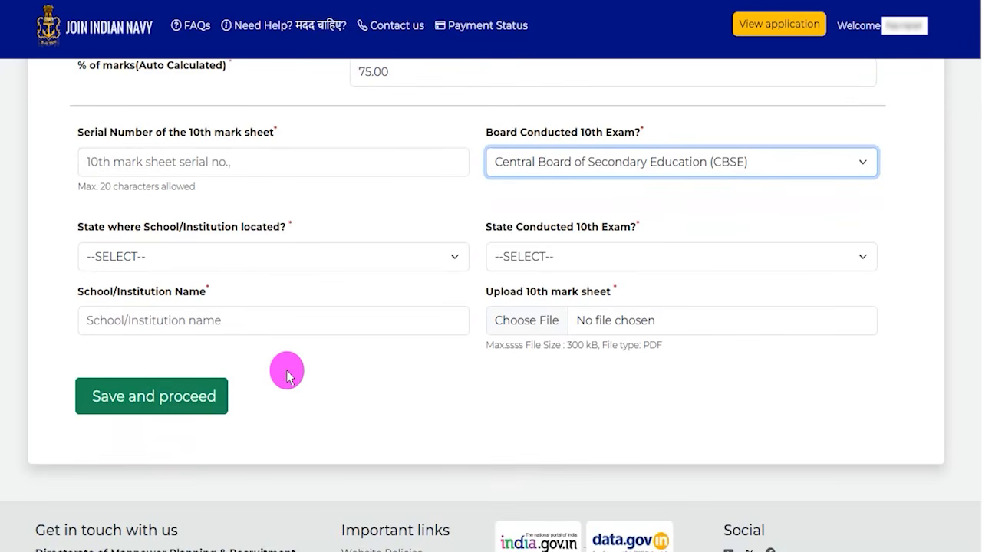
click(204, 257)
scroll(202, 208, down, 5)
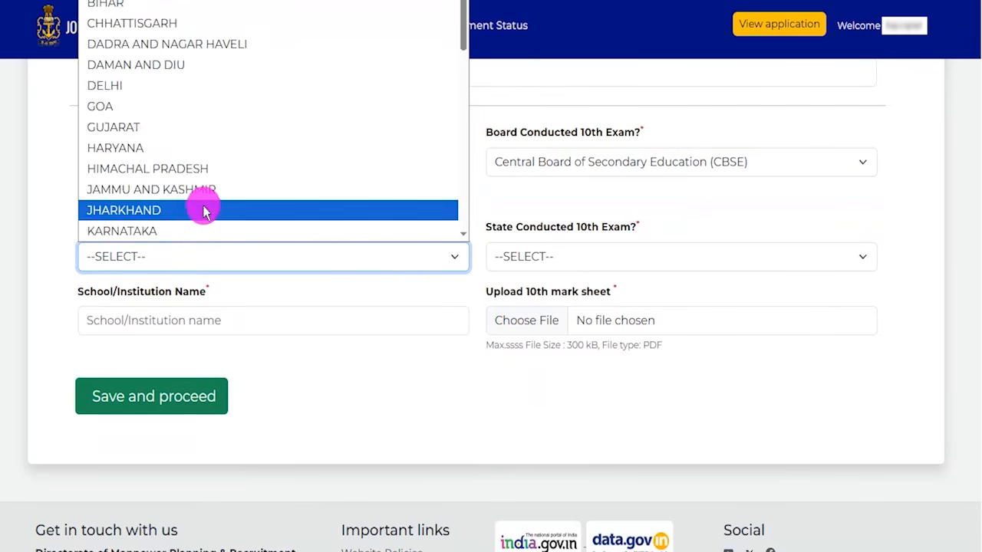
click(182, 211)
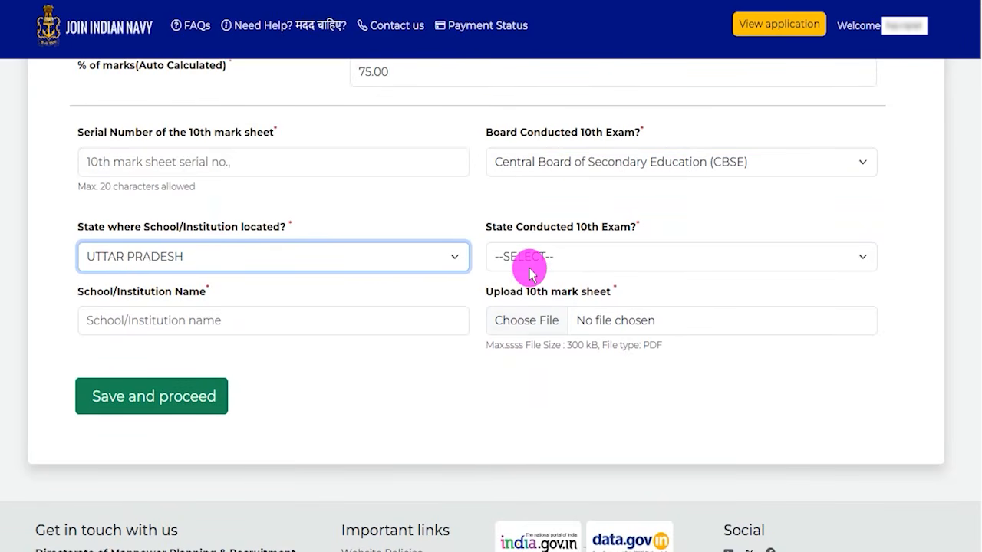
click(581, 257)
scroll(581, 187, down, 5)
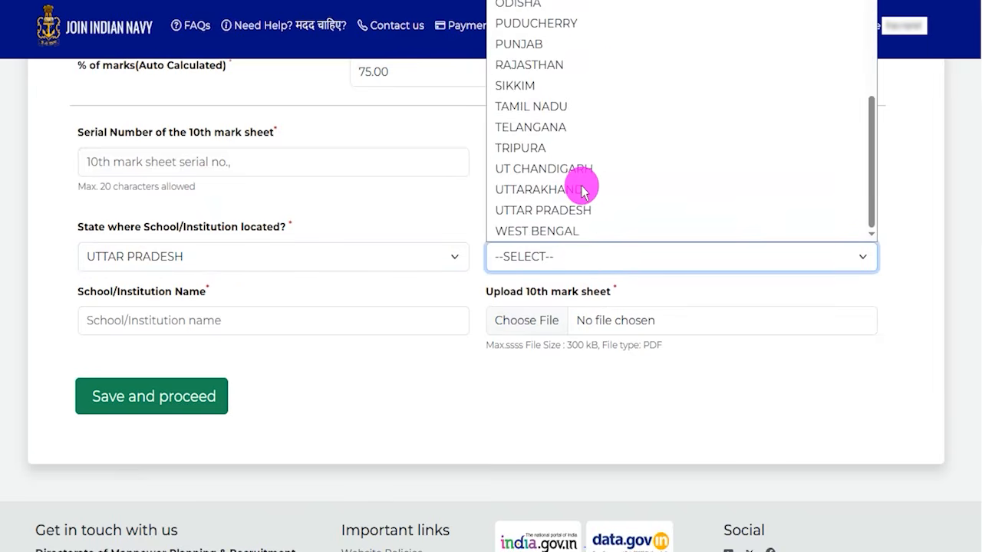
click(568, 209)
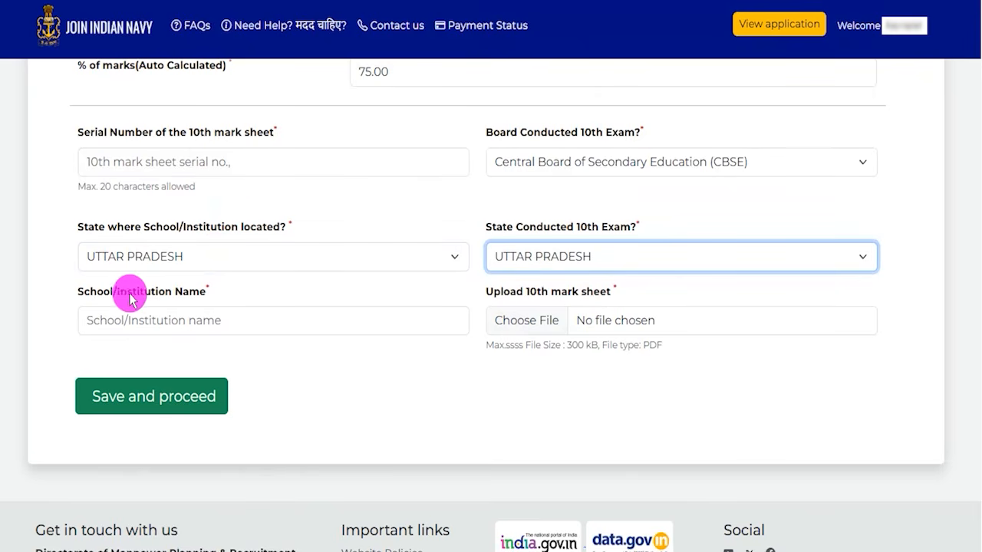
Highlight the school/institution name label and tick-mark the 10th mark sheet upload requirement
drag(98, 297, 175, 292)
click(149, 321)
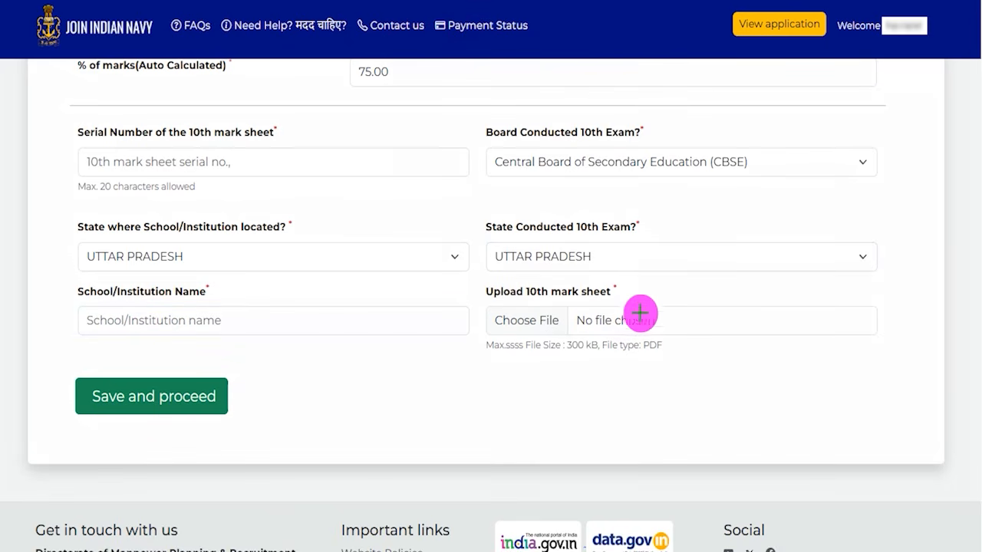
drag(615, 293, 669, 257)
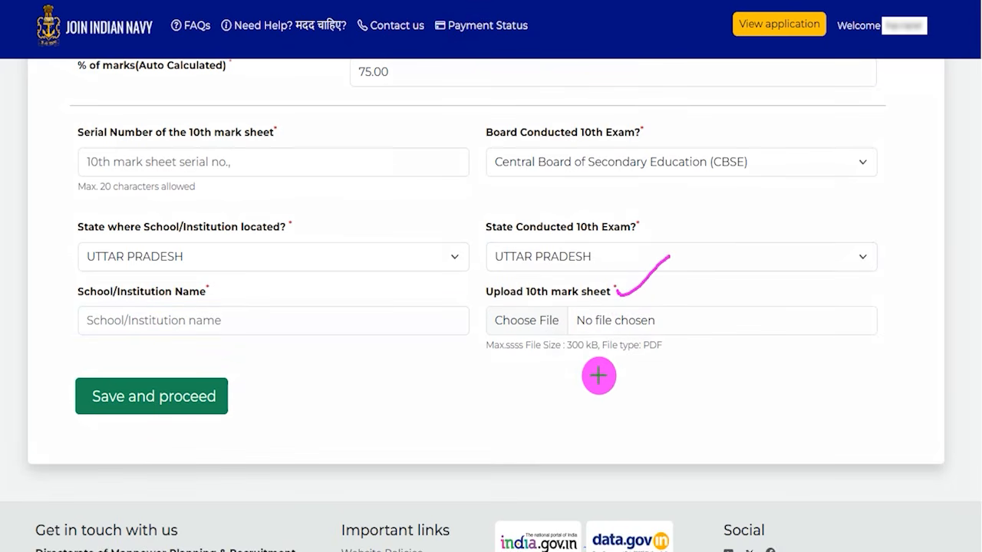
Mark the 10th mark sheet upload field and its file limits, then save the 10th qualification details and proceed
drag(581, 358, 723, 356)
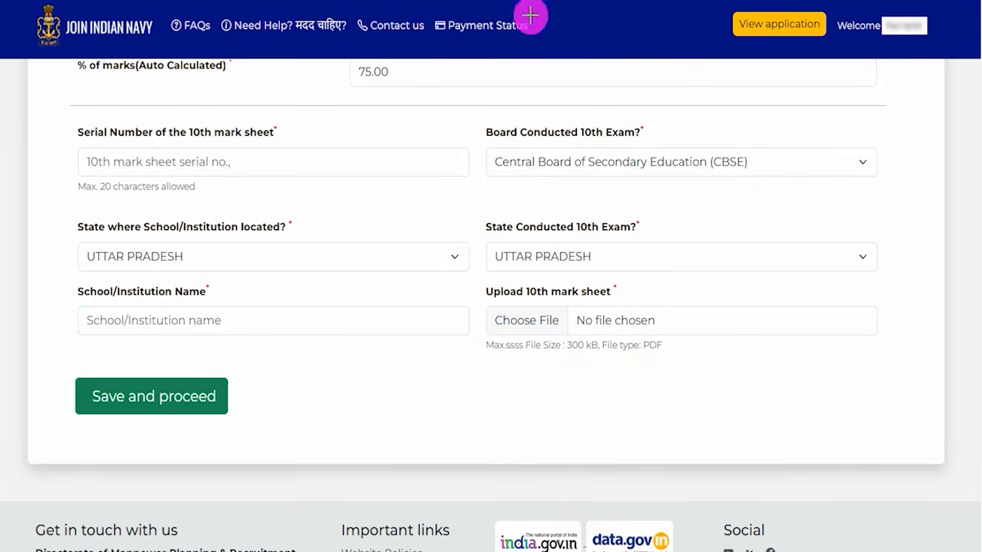
drag(572, 294, 595, 273)
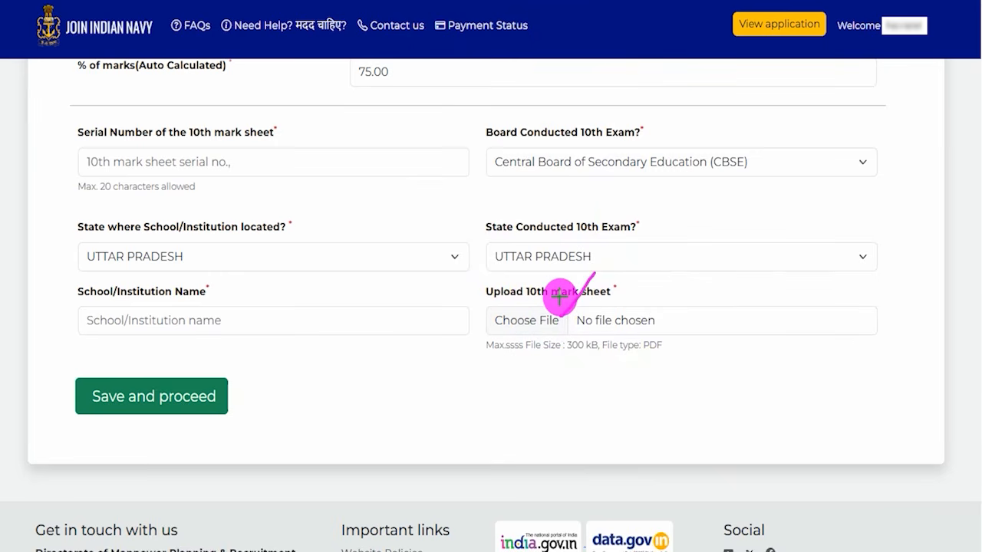
drag(564, 366, 655, 366)
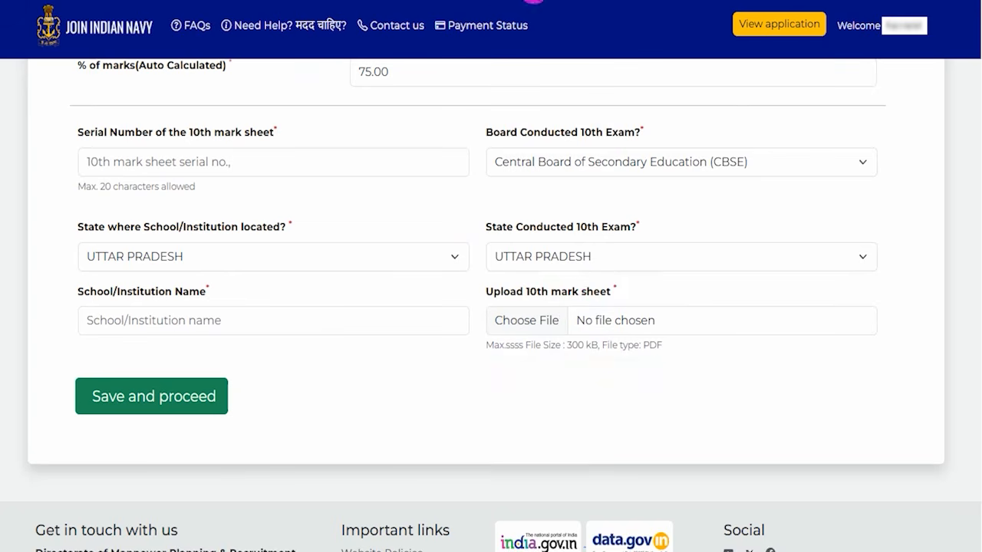
mouse_move(401, 386)
mouse_down()
mouse_move(281, 386)
mouse_move(231, 398)
mouse_up()
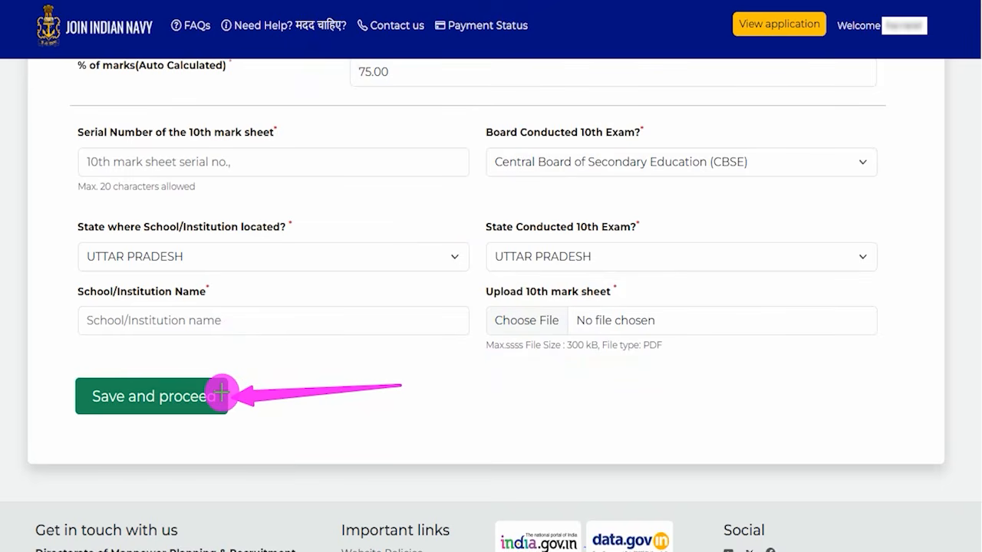
click(221, 395)
Highlight the 12th mark details heading and review the Subject Name column of the 12th marks table
drag(100, 200, 251, 198)
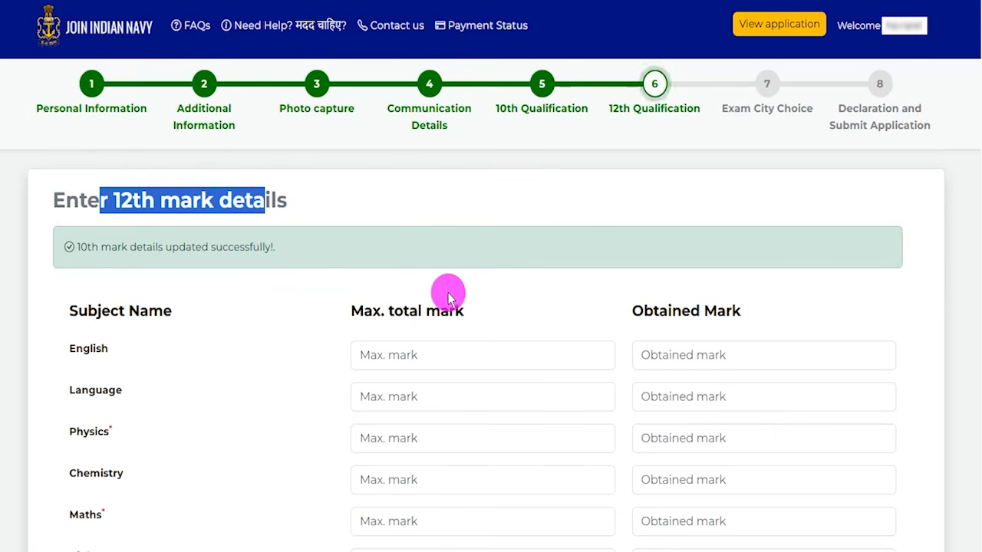
scroll(258, 325, down, 1)
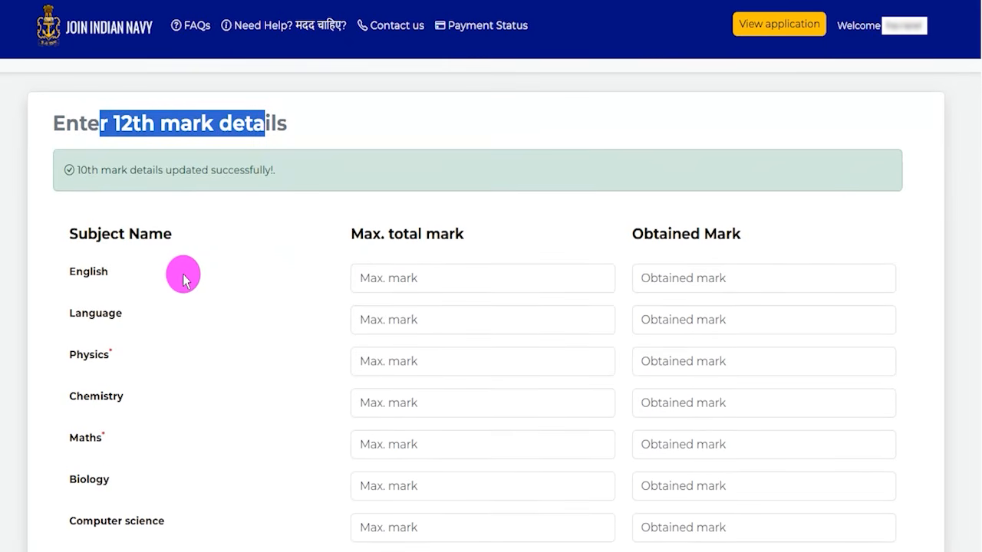
click(86, 237)
drag(86, 237, 283, 299)
scroll(234, 330, down, 2)
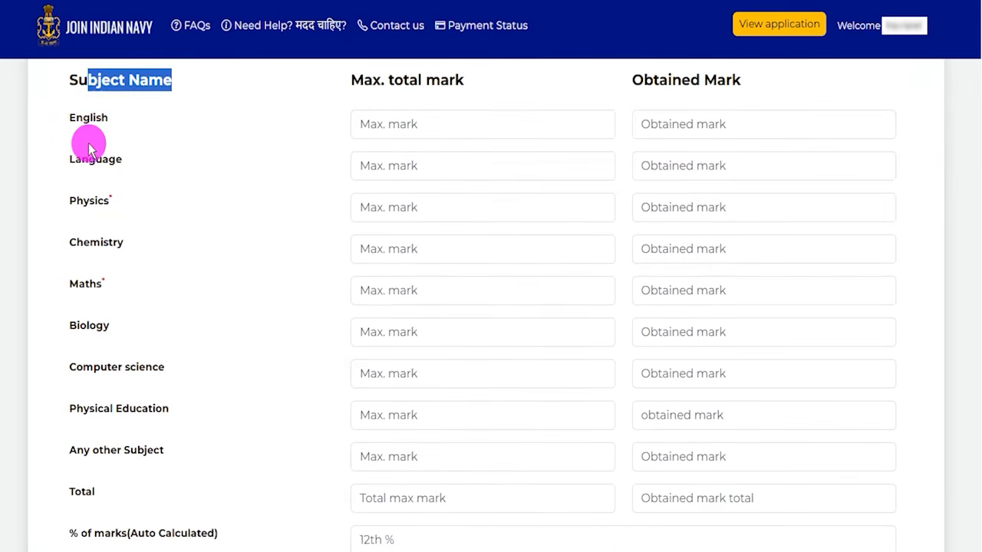
Enter a maximum mark of 100 and an obtained mark of 75 for both English and Physics in the 12th marks
drag(83, 117, 104, 118)
click(376, 125)
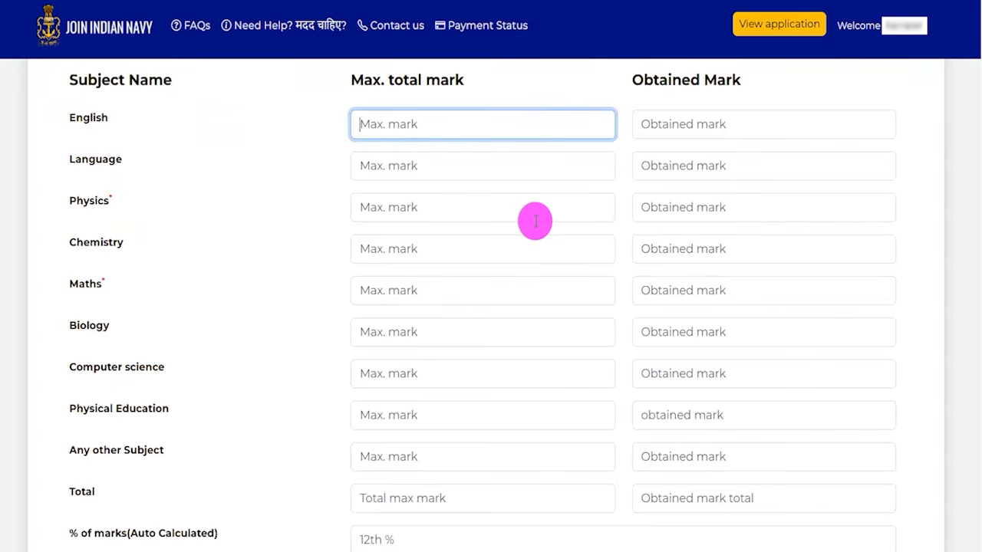
key(Tab)
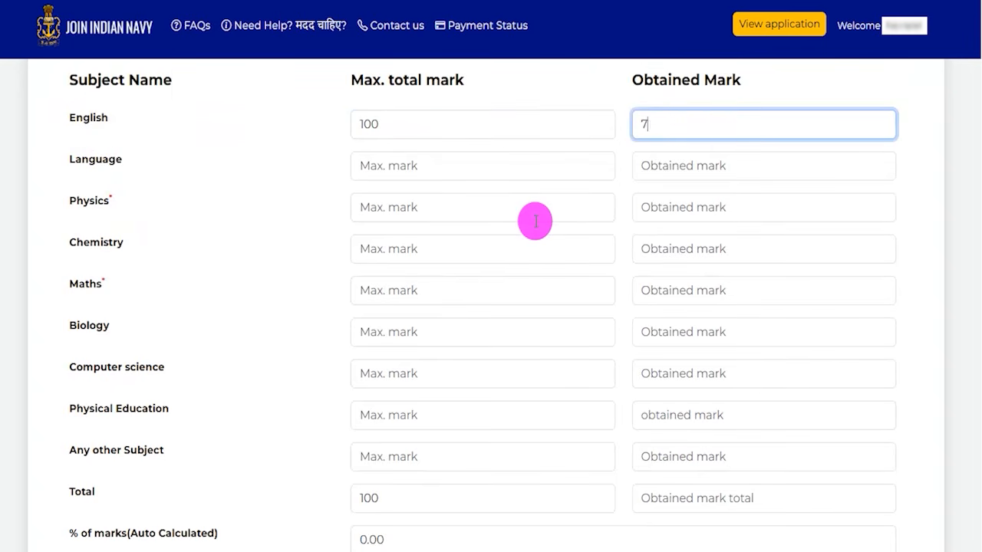
click(403, 202)
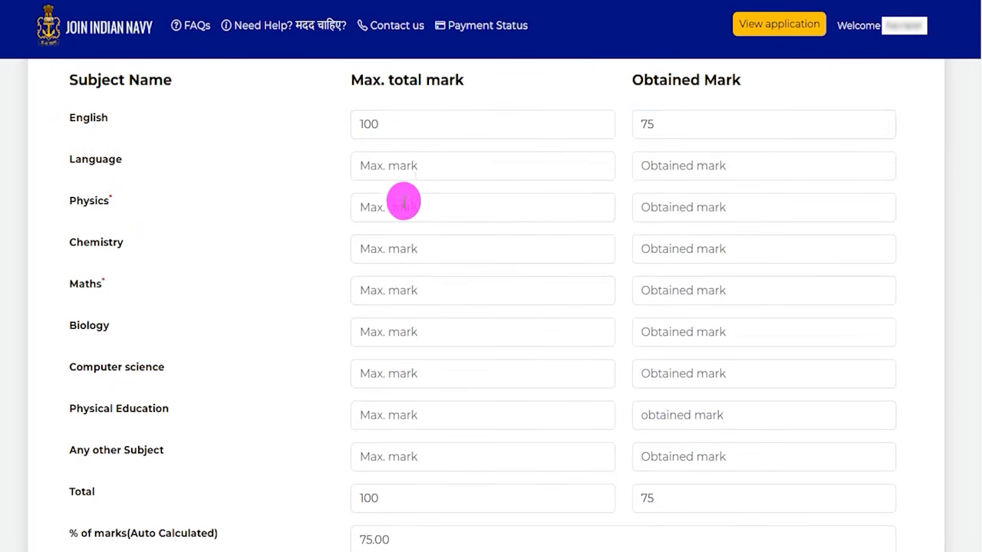
key(Tab)
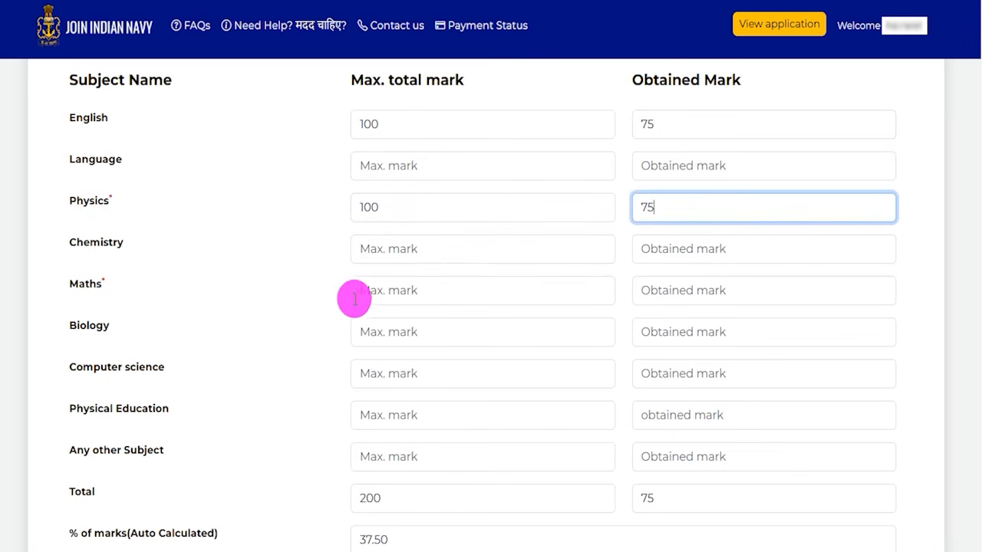
Highlight the 12th mark sheet serial number label and place the cursor in its field
scroll(338, 284, down, 5)
drag(115, 236, 237, 233)
click(121, 263)
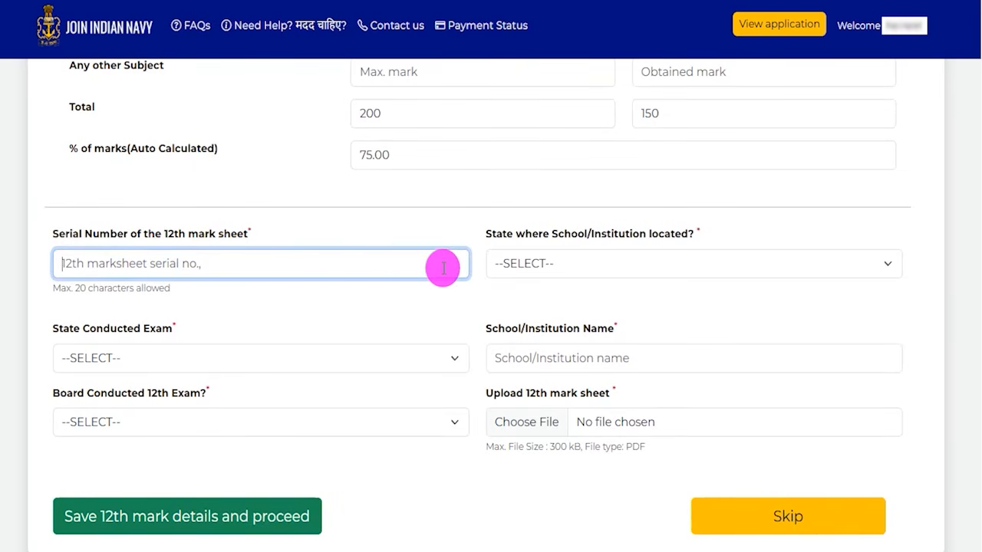
Set both the school's state and the state that conducted the 12th exam to UTTAR PRADESH
click(577, 265)
scroll(565, 206, down, 5)
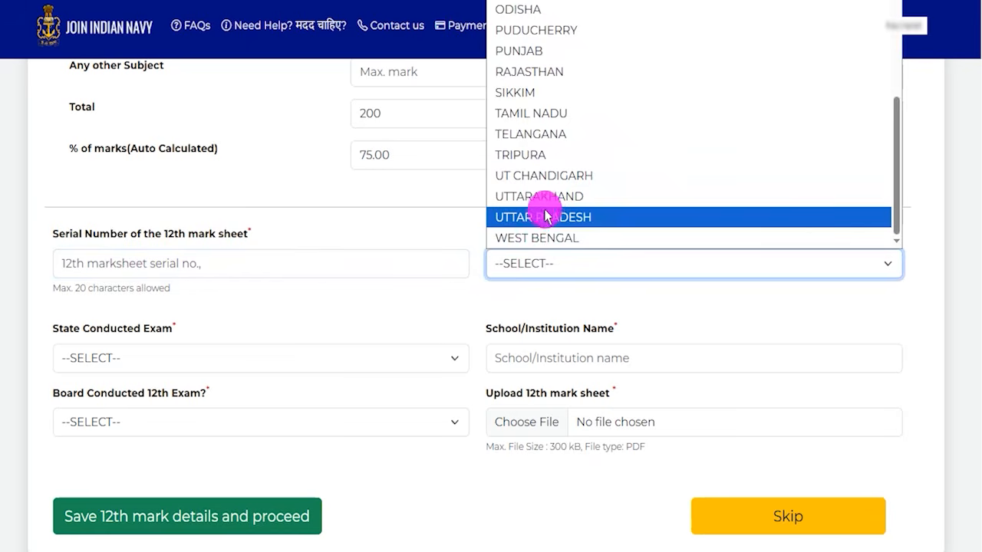
click(544, 212)
click(105, 361)
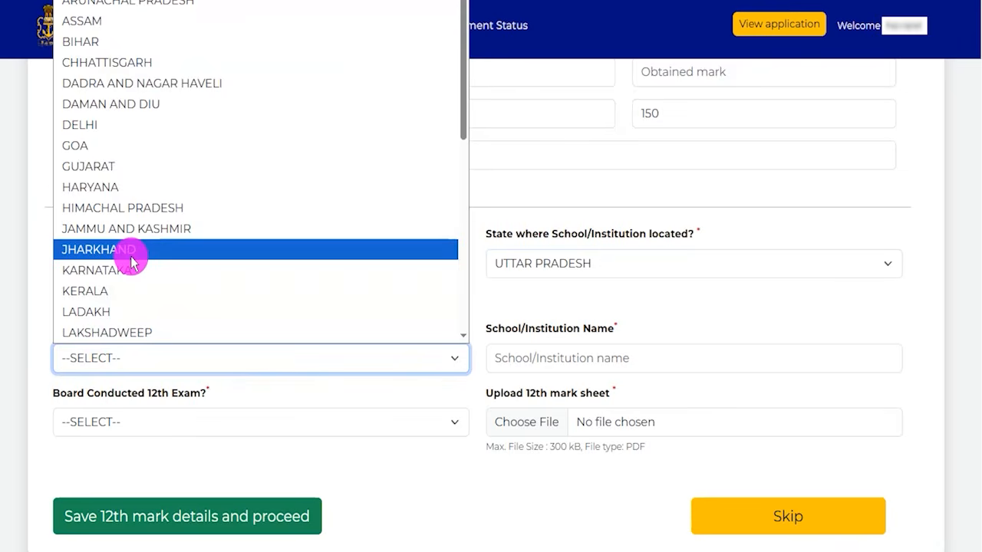
scroll(131, 257, down, 5)
click(120, 310)
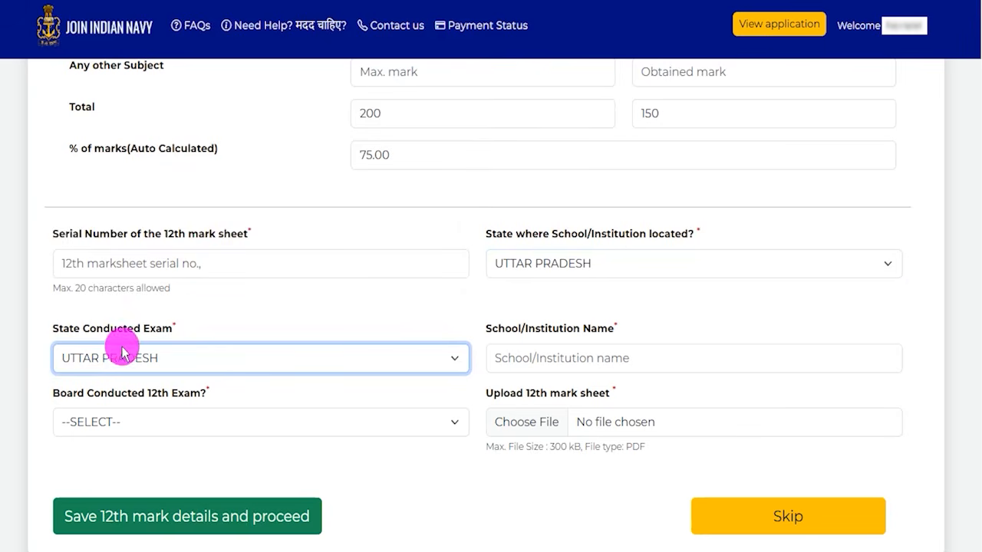
Point out the 12th school/institution name field and choose West Bengal Board of Secondary Education as the 12th exam board
drag(506, 327, 550, 358)
click(550, 358)
scroll(230, 330, down, 2)
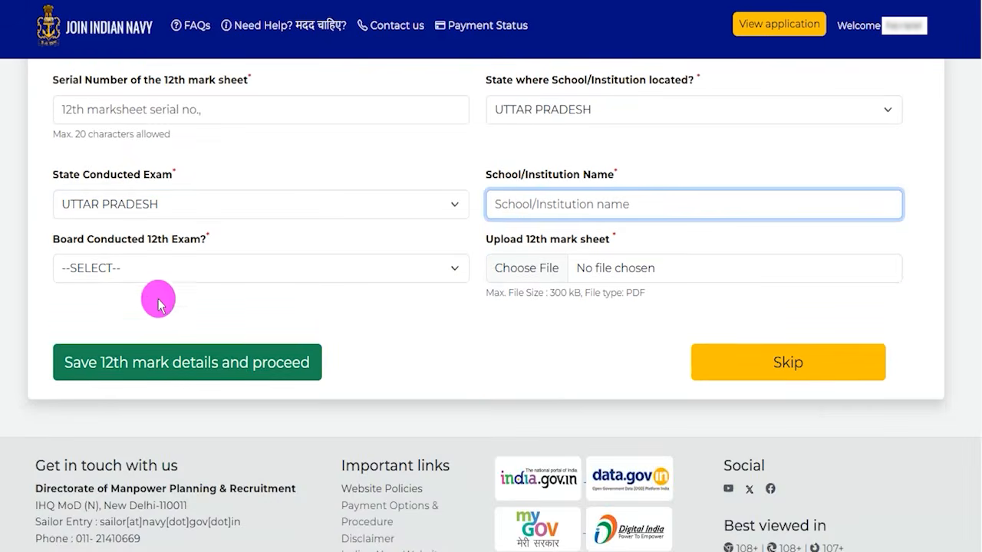
click(110, 264)
scroll(158, 237, down, 10)
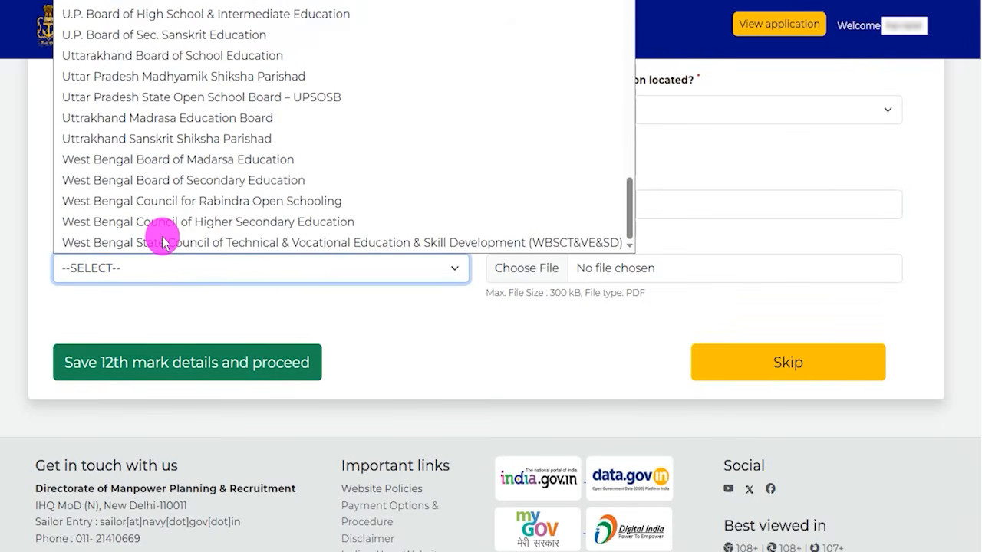
click(167, 181)
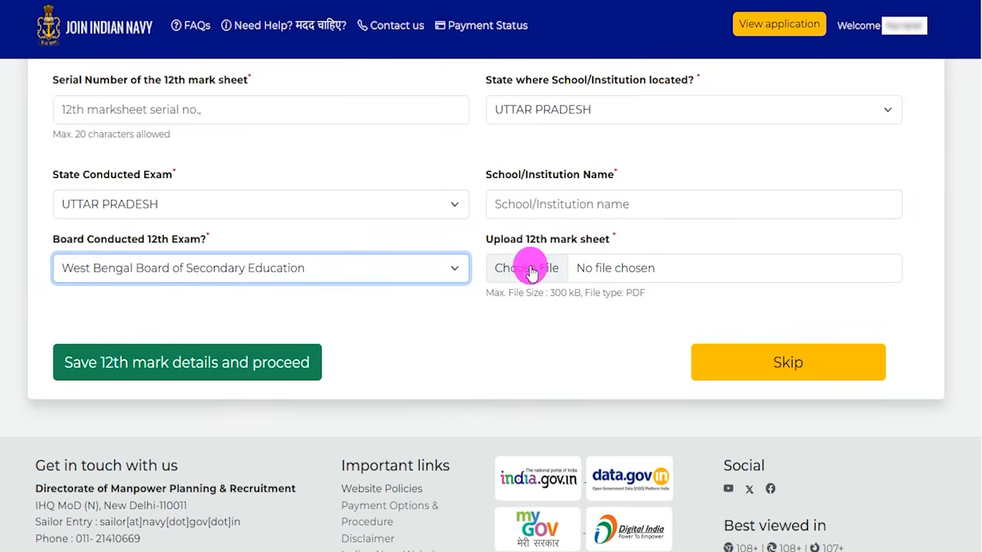
Highlight the 12th mark sheet upload label, underline its 300 kB and PDF limits, and tick-mark the upload requirement
drag(511, 243, 579, 239)
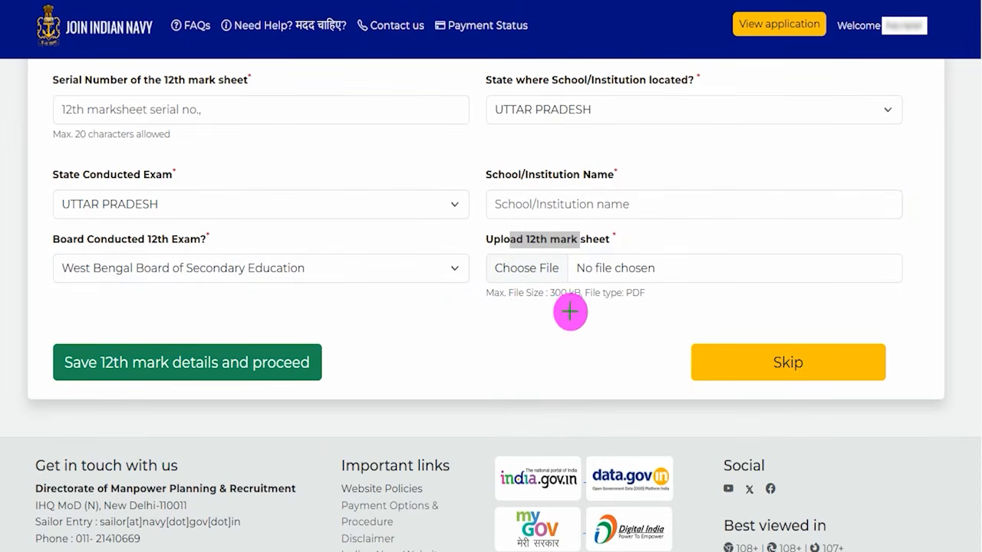
drag(623, 302, 652, 301)
drag(547, 303, 570, 304)
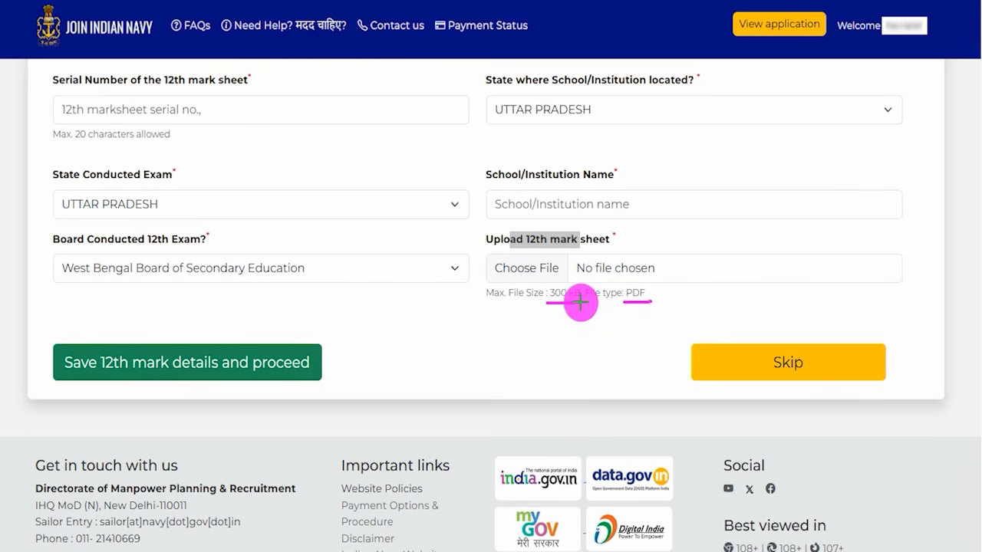
drag(563, 273, 593, 245)
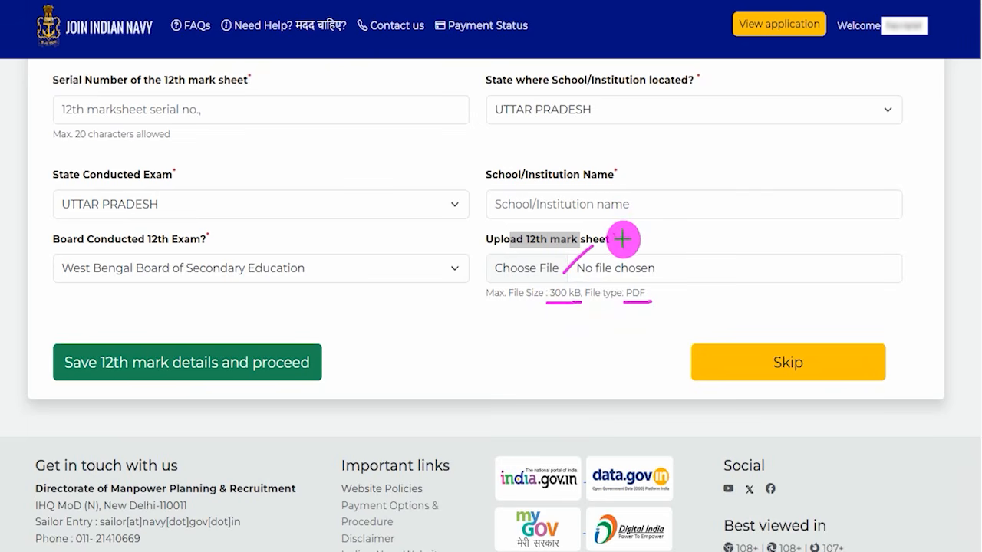
drag(621, 241, 645, 205)
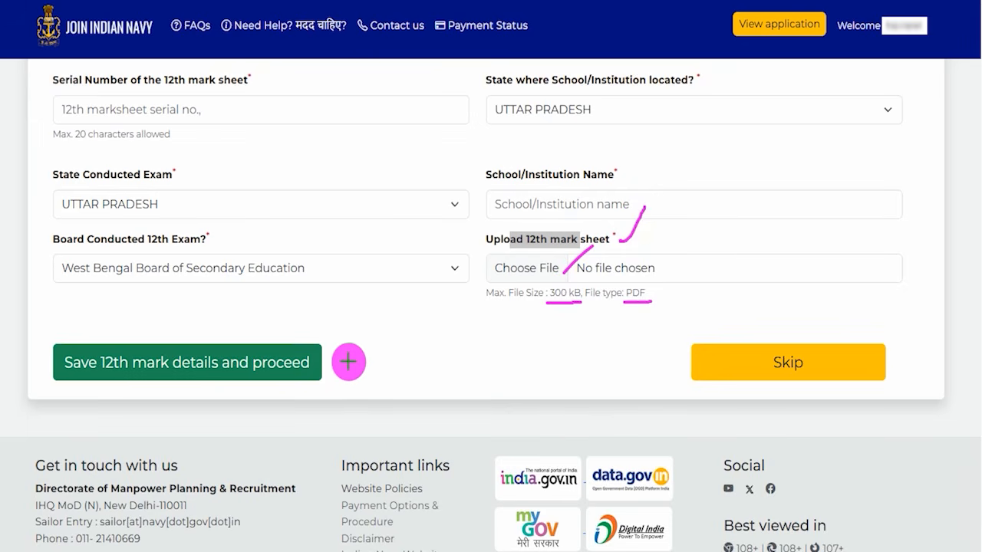
Point arrows at the 12th details save and skip options, clear the earlier markings, and proceed to the Exam City Choice stage
drag(498, 362, 326, 362)
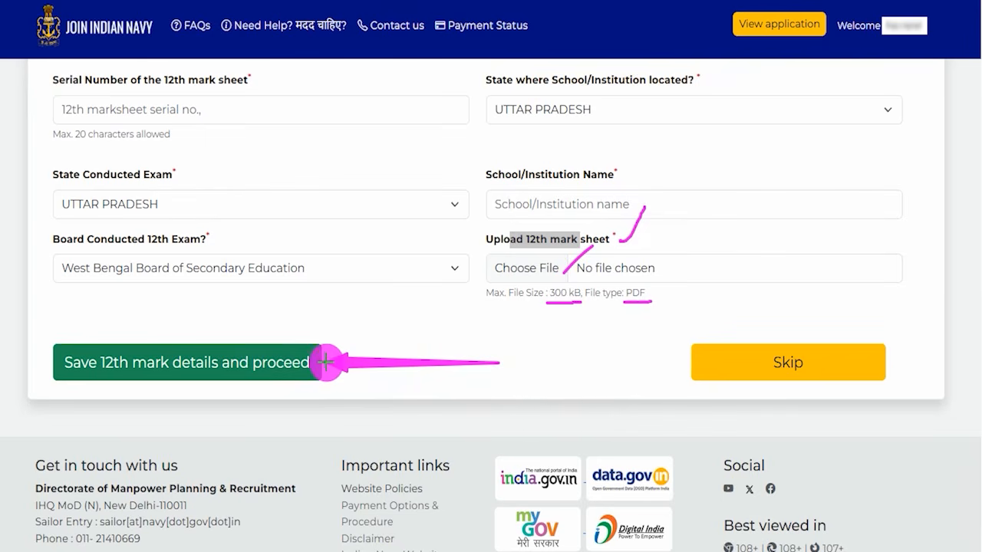
key(e)
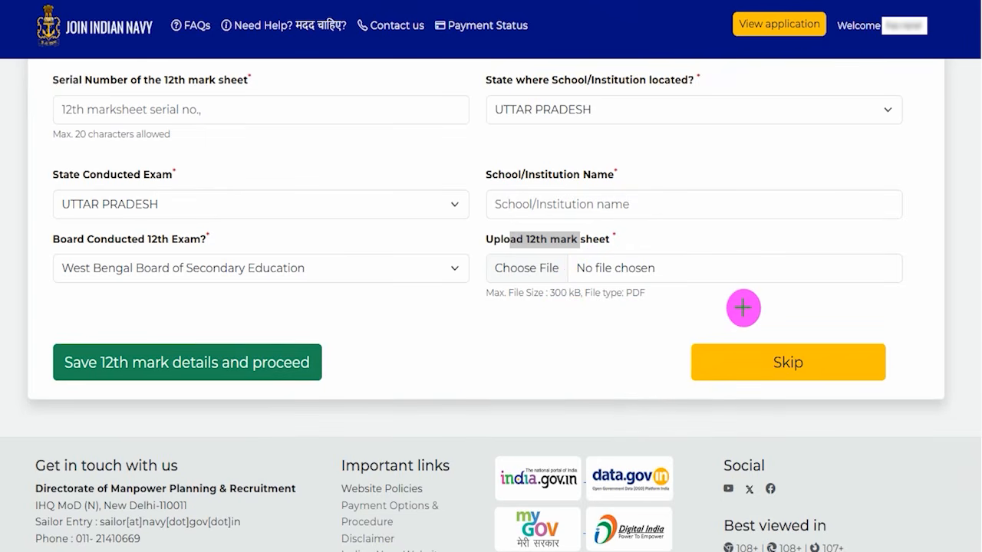
drag(844, 169, 801, 336)
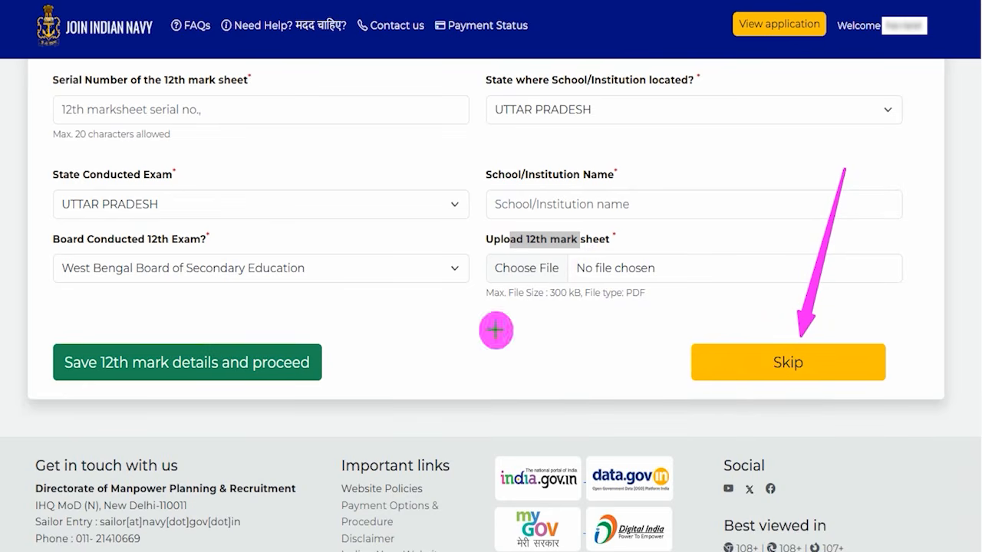
click(713, 351)
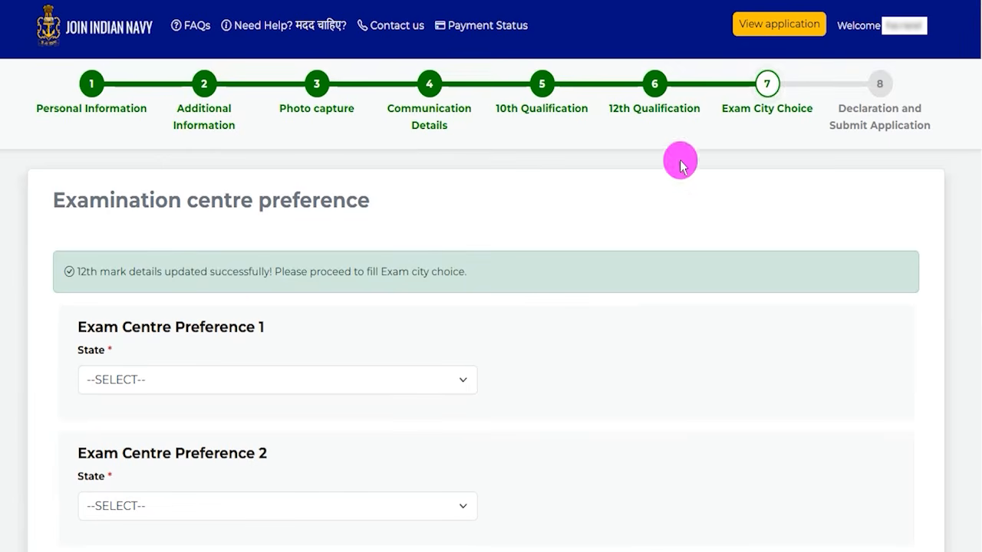
Set the exam centre preferences to UTTARAKHAND first, KARNATAKA second and New Delhi (NCR) third
scroll(194, 322, down, 3)
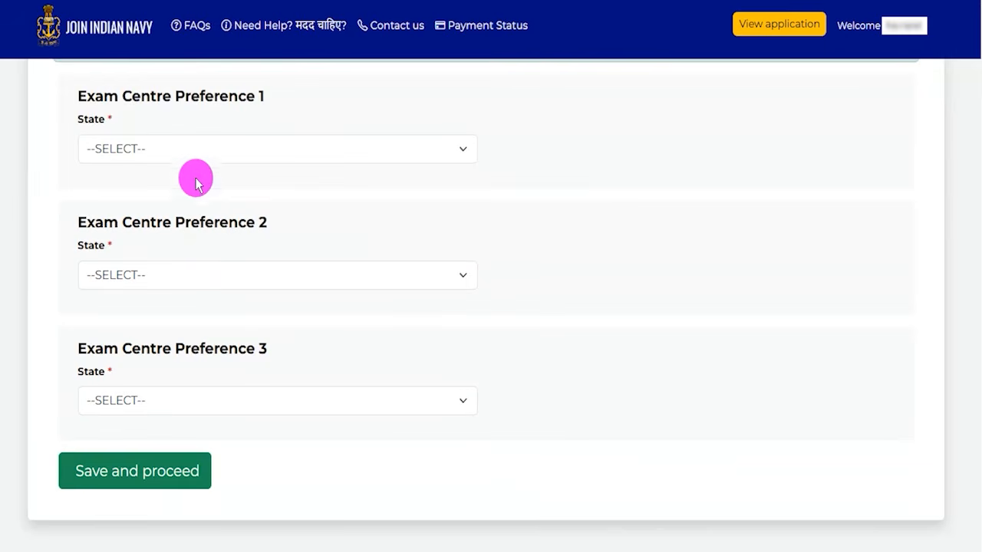
click(196, 150)
click(149, 320)
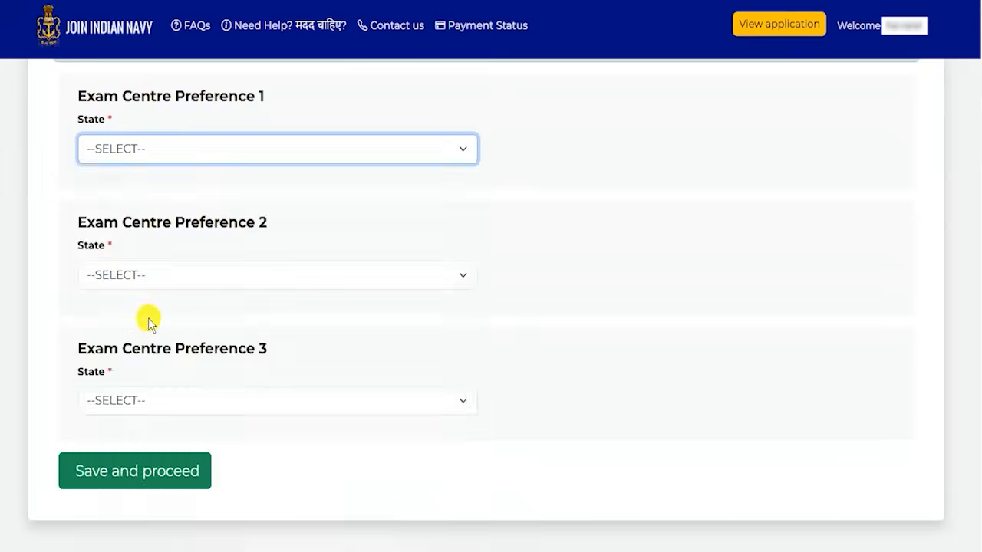
click(146, 280)
click(147, 387)
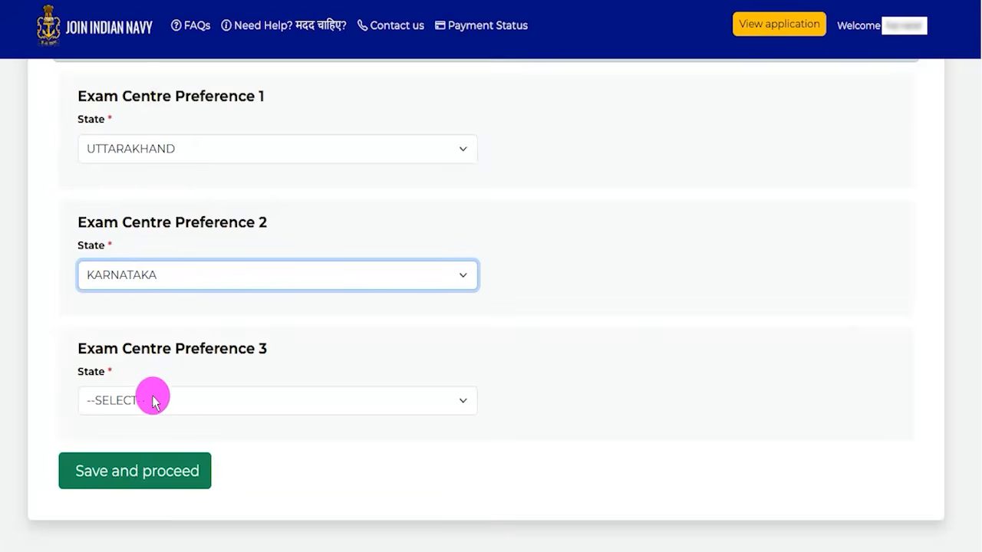
click(150, 398)
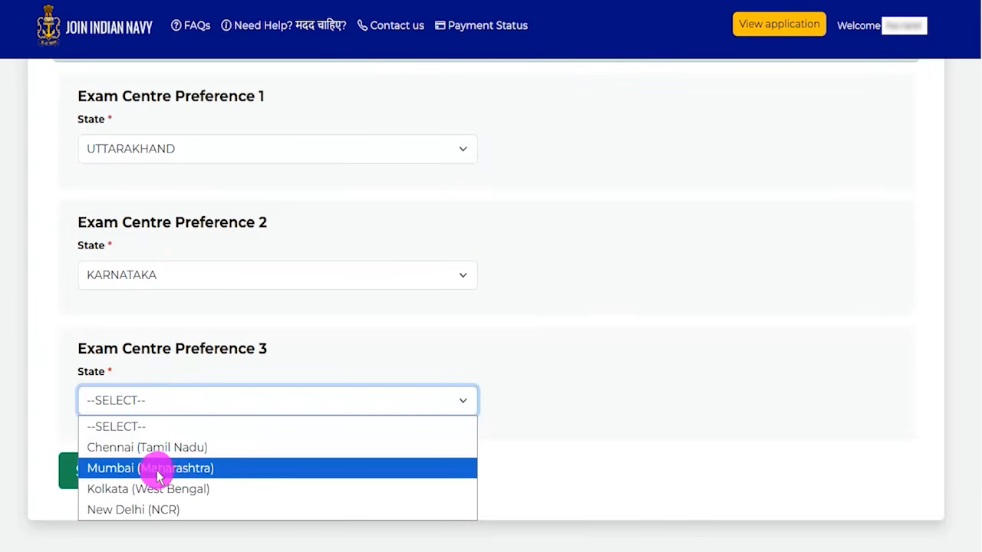
click(131, 509)
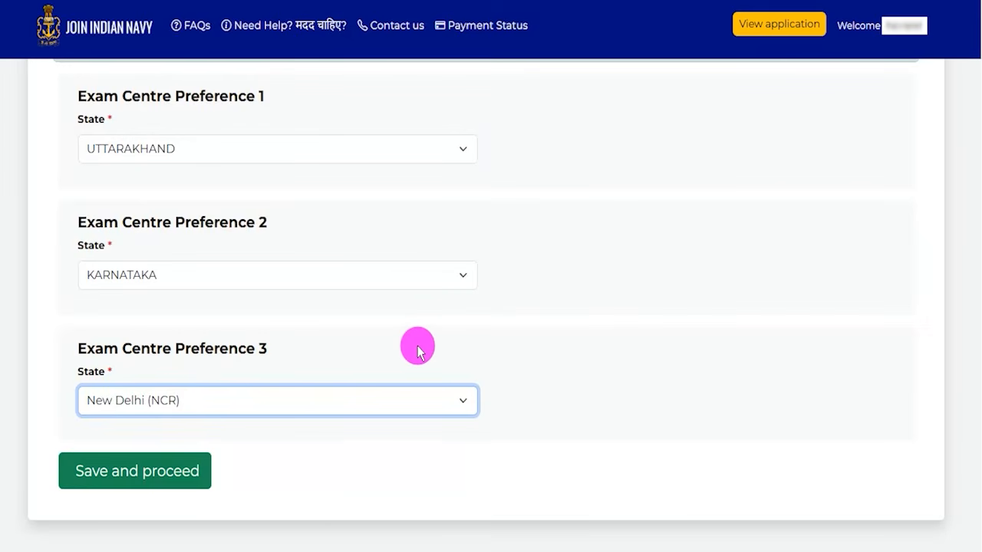
Point an arrow at the save option, then save the exam centre preferences and proceed to the declaration stage
scroll(418, 351, down, 1)
click(228, 401)
mouse_move(405, 379)
mouse_down()
mouse_move(278, 396)
mouse_move(213, 391)
mouse_up()
click(207, 385)
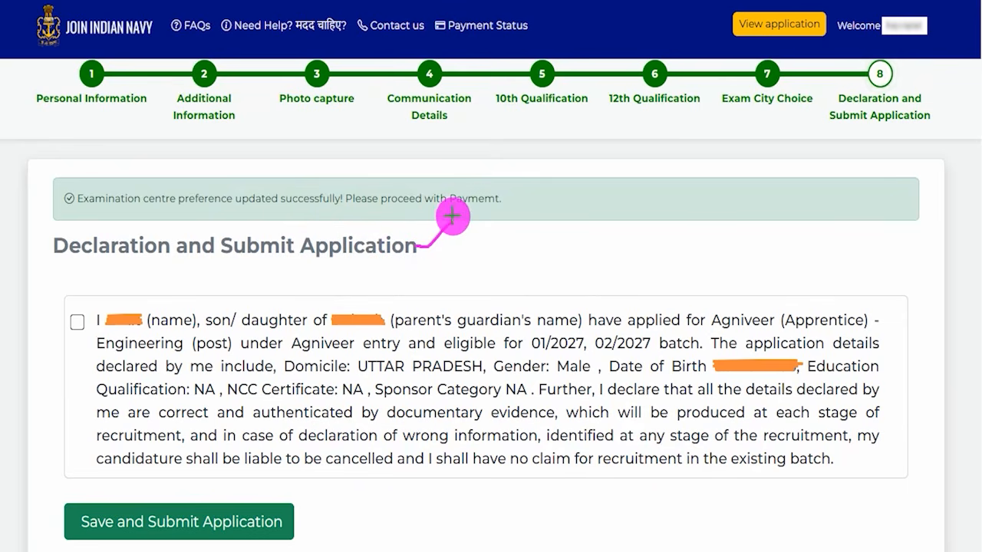
Underline key parts of the declaration, tick-mark its consent checkbox with the pen, and point an arrow at the final submission option
drag(178, 331, 379, 356)
drag(310, 386, 452, 388)
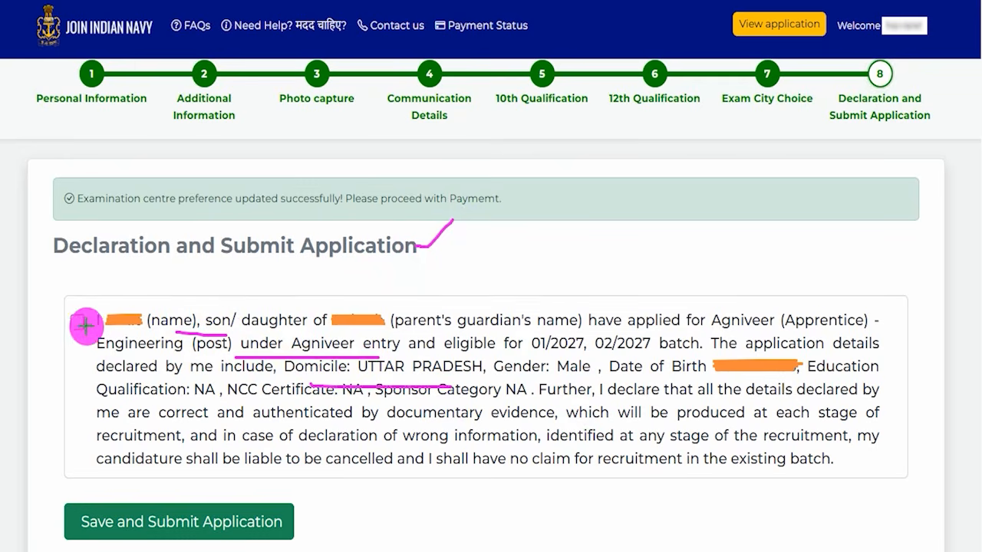
drag(80, 322, 117, 278)
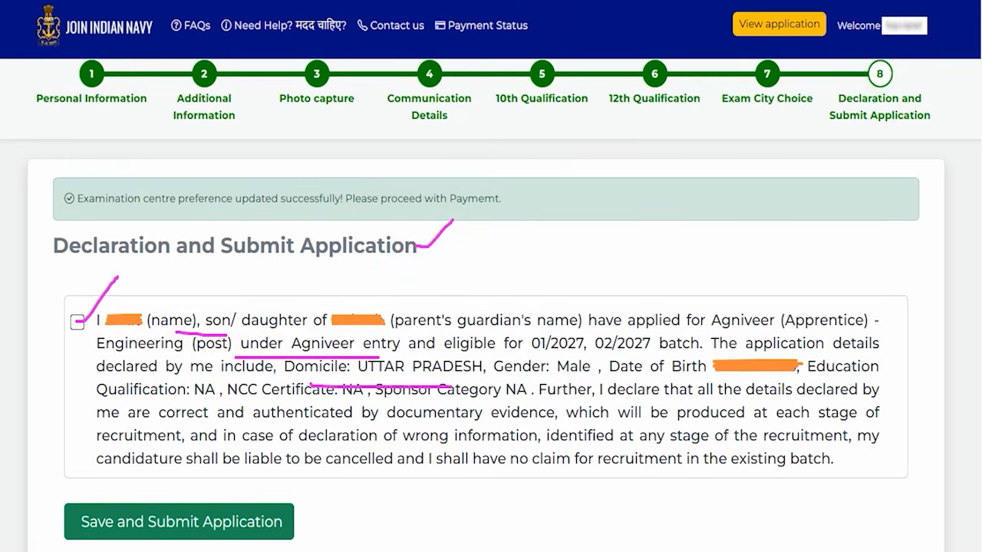
drag(499, 507, 298, 520)
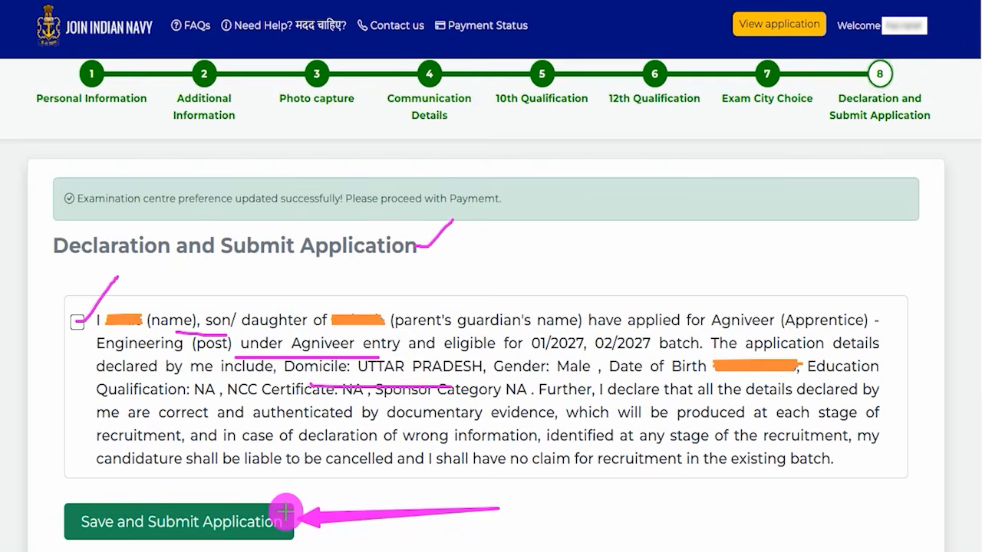
Save and submit the application, and highlight the total fee for the Agniveer (Apprentice) - Engineering post on the payment page
click(286, 512)
drag(72, 202, 189, 204)
scroll(278, 405, down, 2)
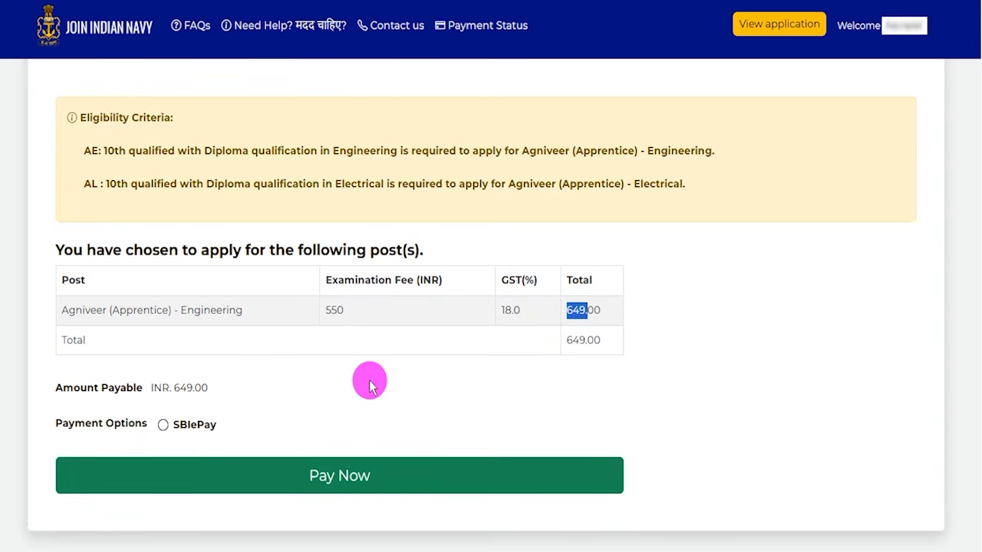
Select SBIePay as the payment option, point an arrow at the pay option and proceed to the payment gateway
scroll(369, 386, down, 2)
scroll(330, 316, up, 1)
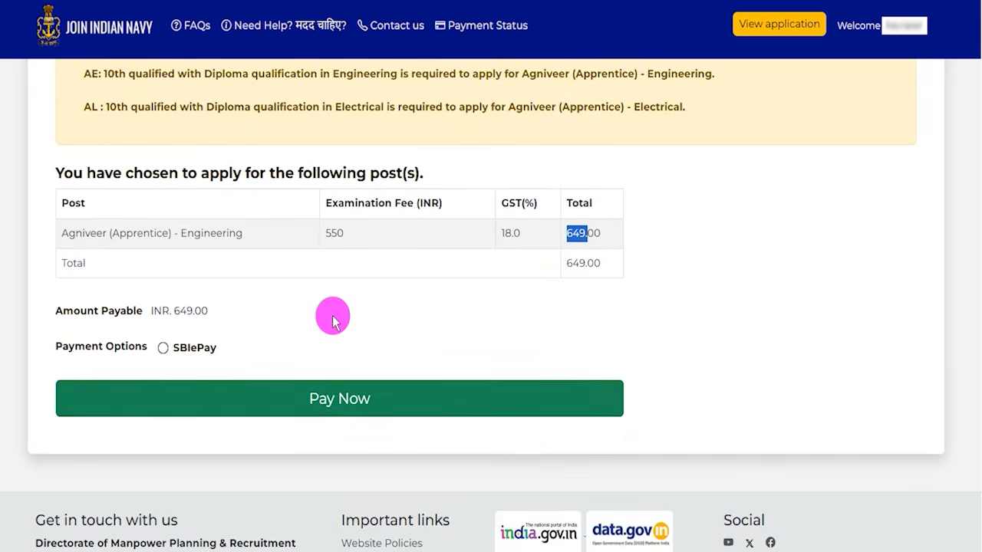
scroll(332, 321, up, 1)
click(163, 426)
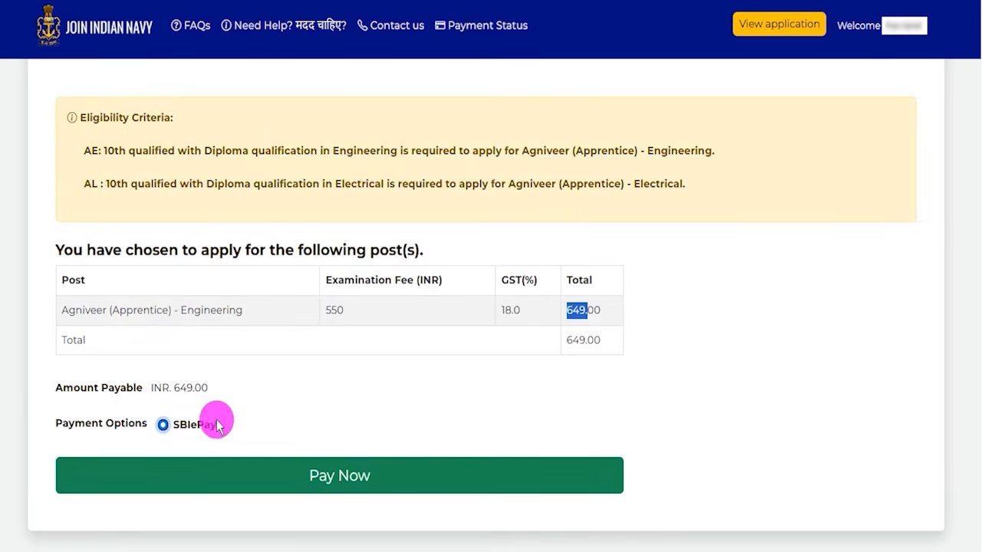
mouse_move(724, 291)
mouse_down()
mouse_move(511, 432)
mouse_move(397, 472)
mouse_up()
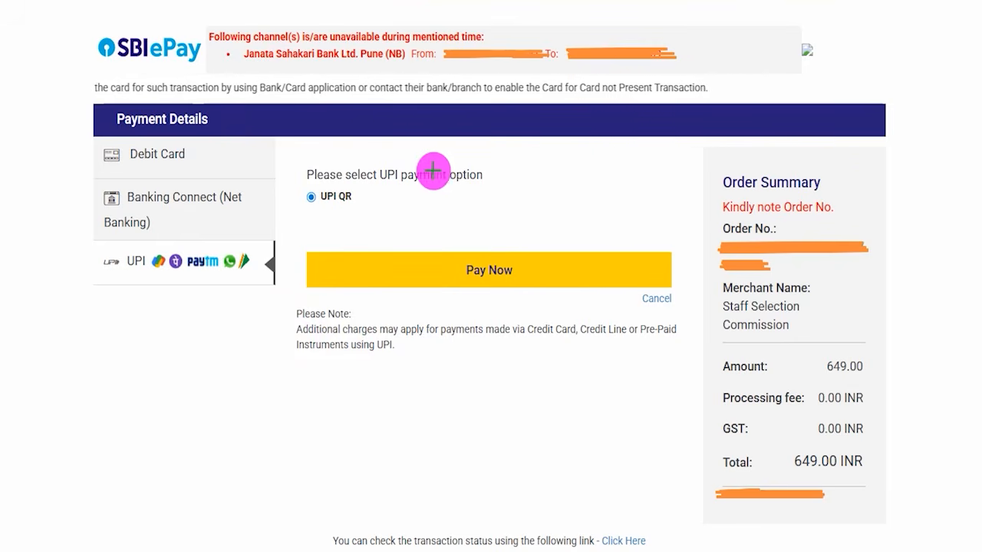
Tick-mark the Payment Details heading and the Debit Card, Net Banking and UPI methods with the pen, and undo the three method marks
drag(441, 147, 474, 115)
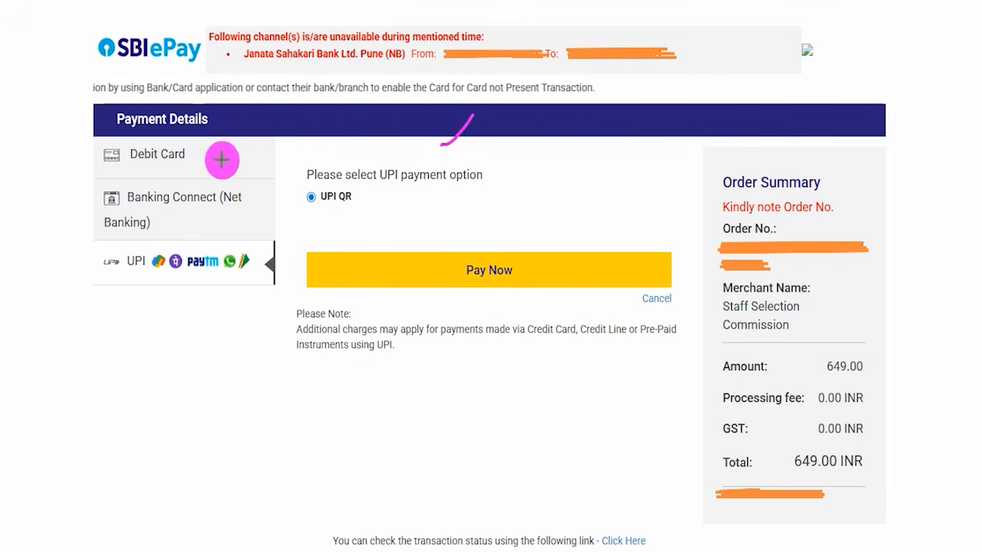
drag(199, 159, 234, 137)
drag(214, 219, 242, 192)
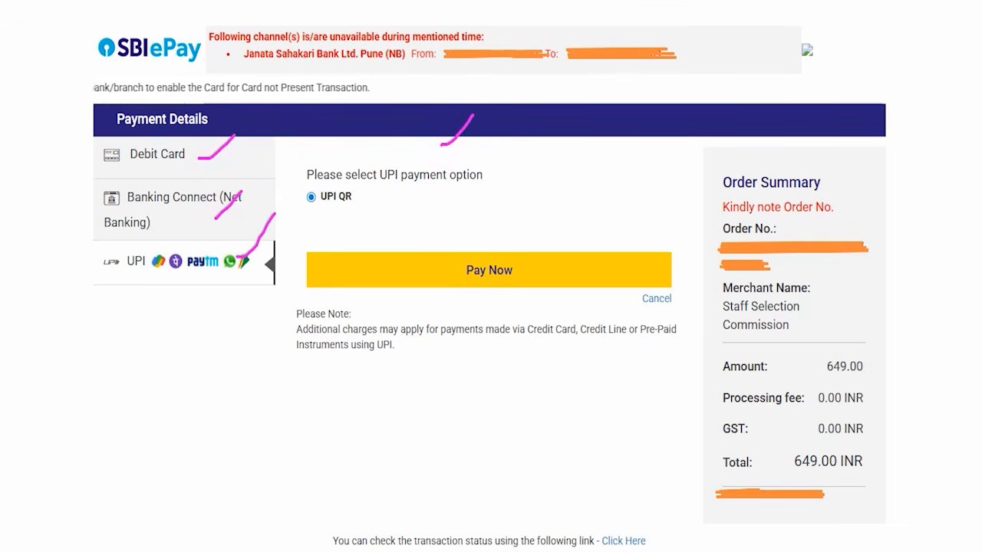
key(ctrl+z)
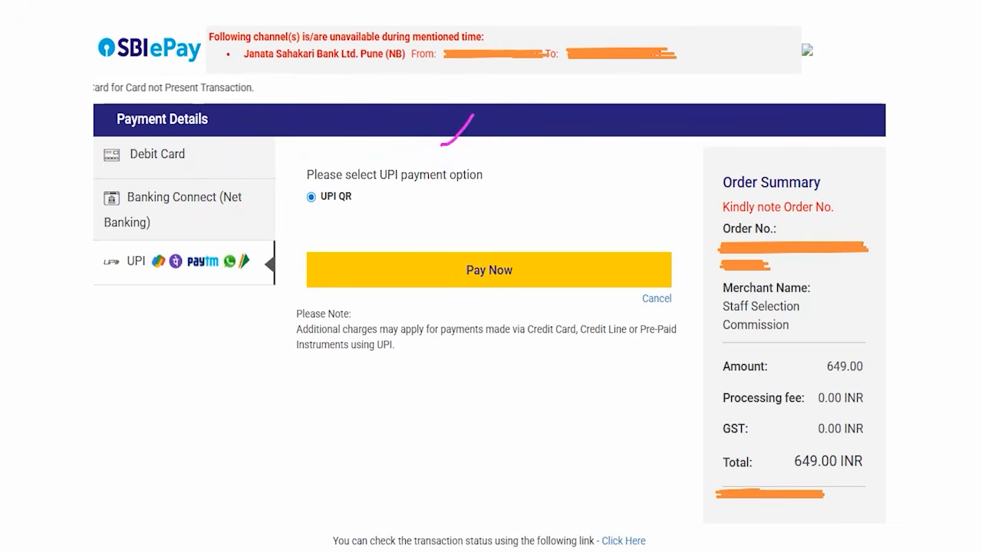
Frame the UPI method, tick-mark UPI QR, and point an arrow at the pay option before proceeding to the QR code
mouse_move(86, 242)
mouse_down()
mouse_move(276, 265)
mouse_move(274, 284)
mouse_up()
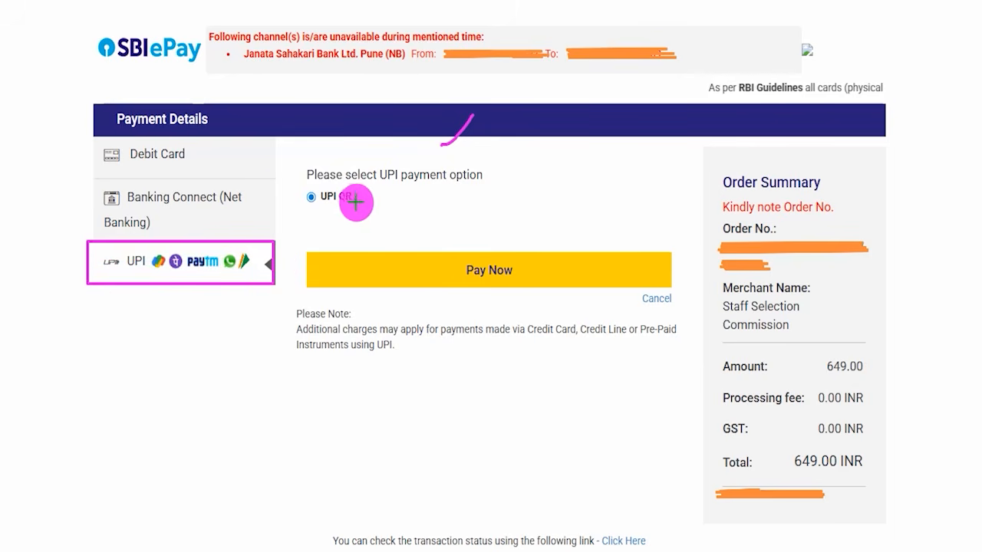
drag(309, 207, 350, 174)
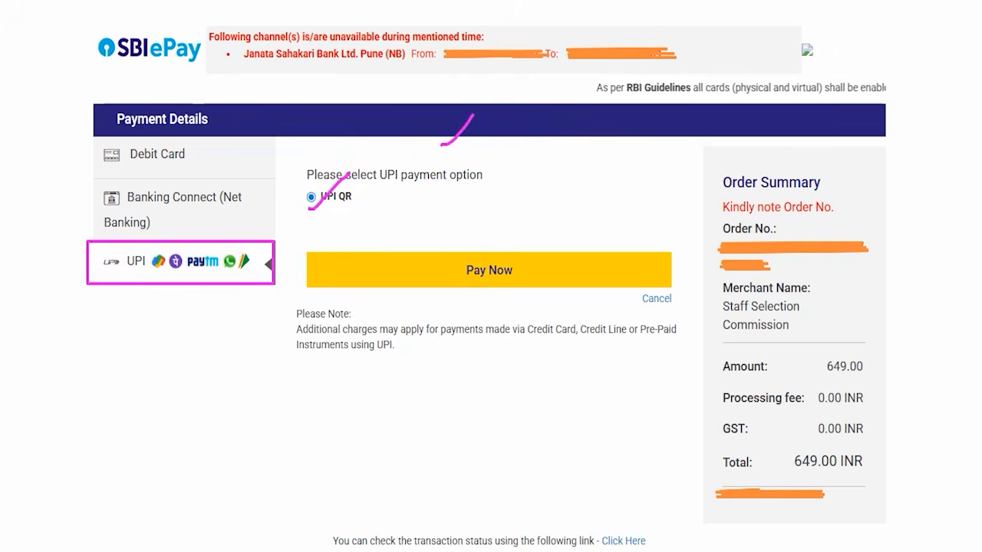
drag(652, 157, 517, 259)
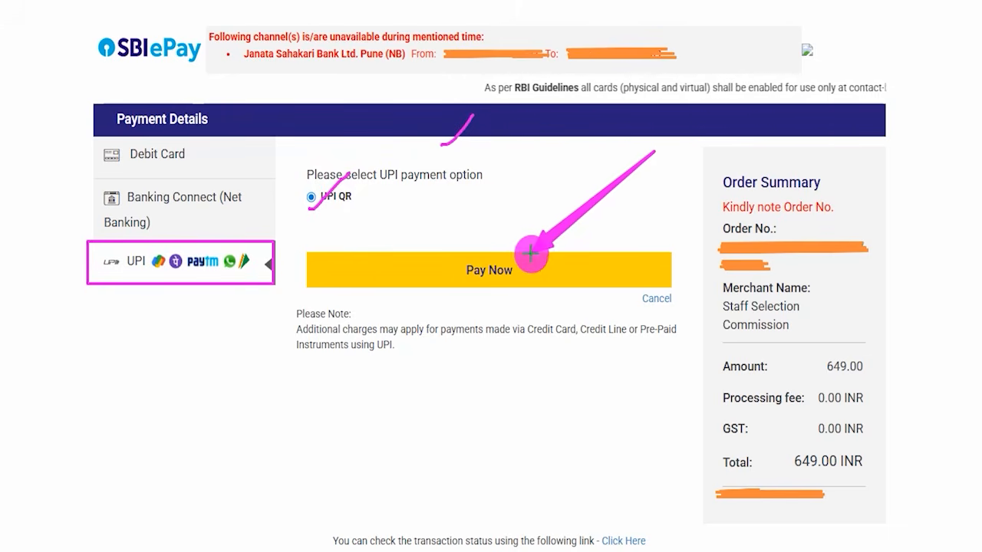
click(517, 263)
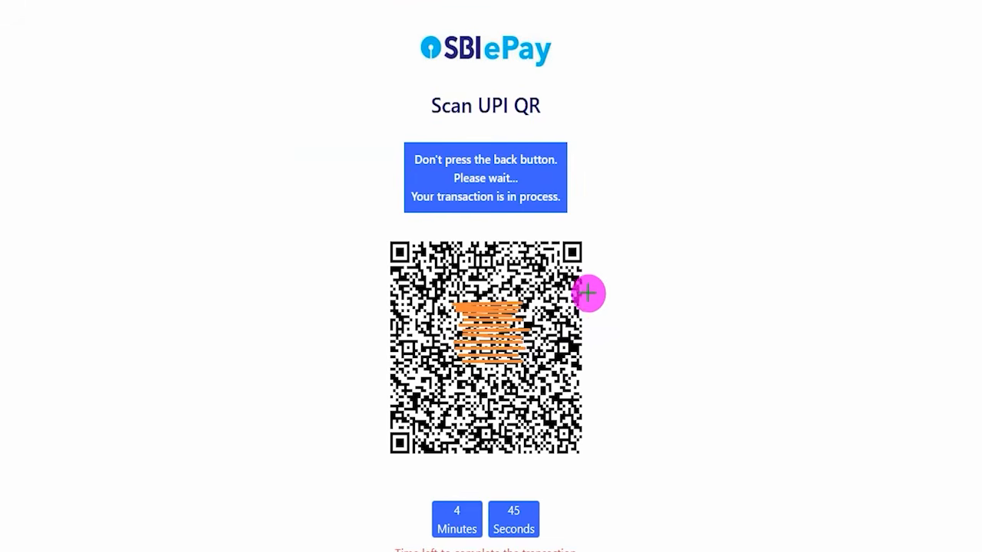
Draw four pen tick marks one below another beside the UPI QR code
drag(603, 306, 660, 250)
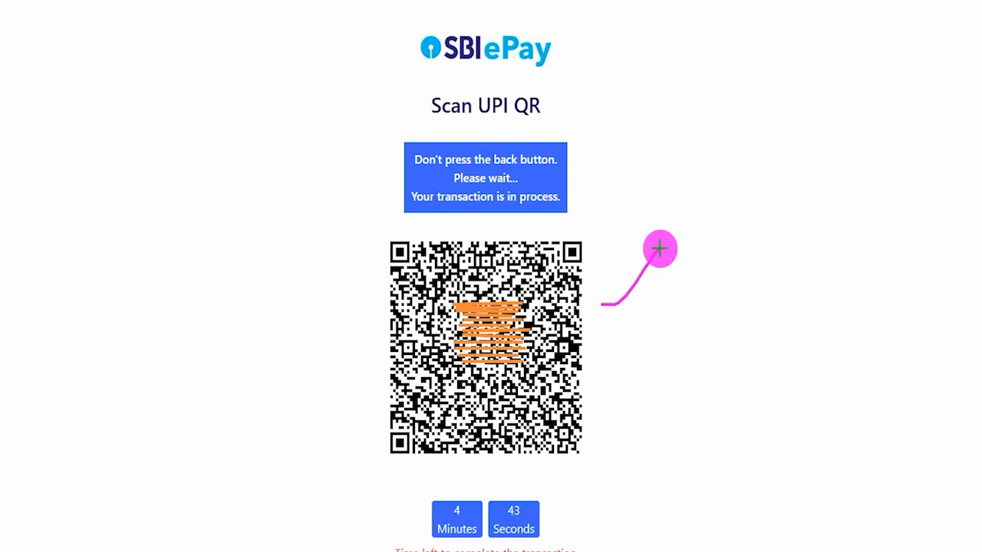
drag(599, 345, 662, 303)
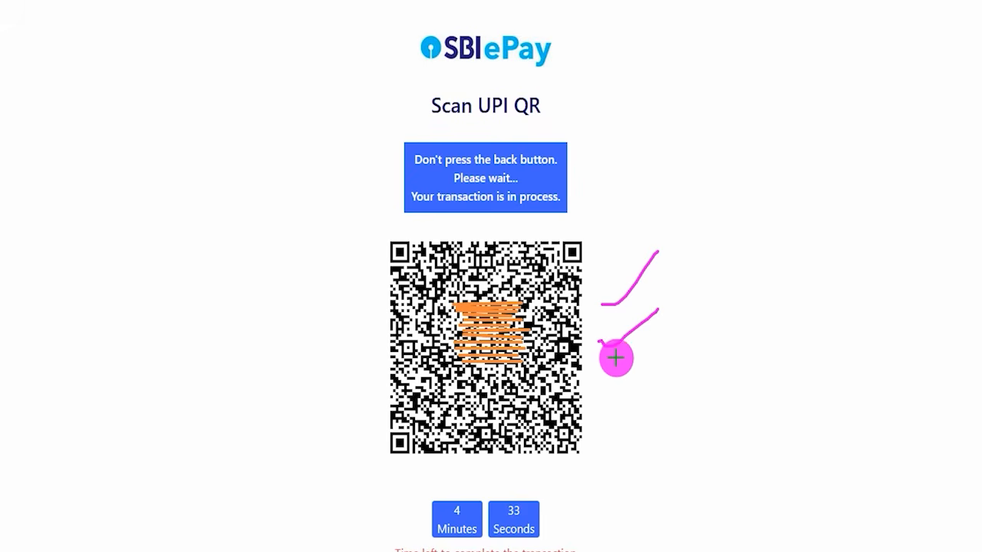
drag(604, 372, 663, 317)
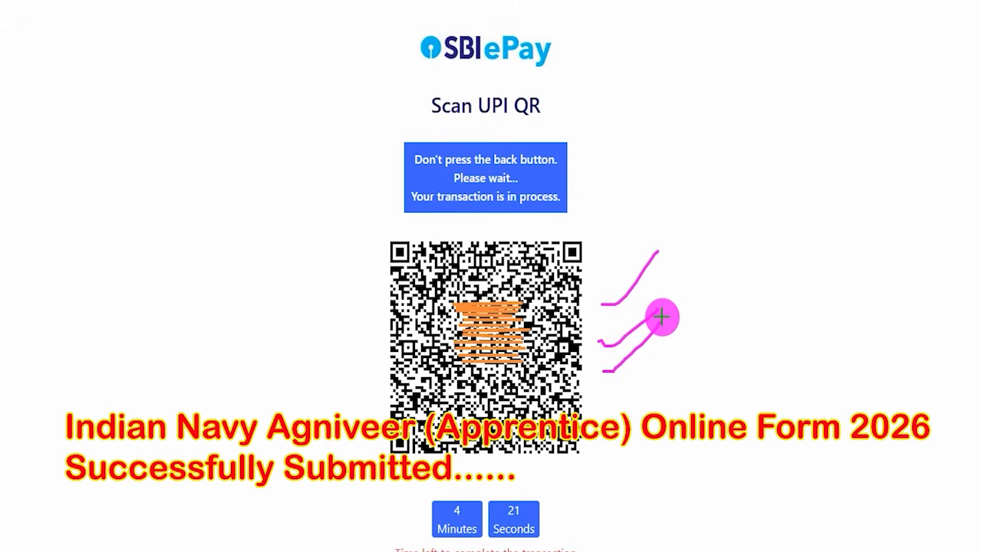
drag(607, 393, 673, 328)
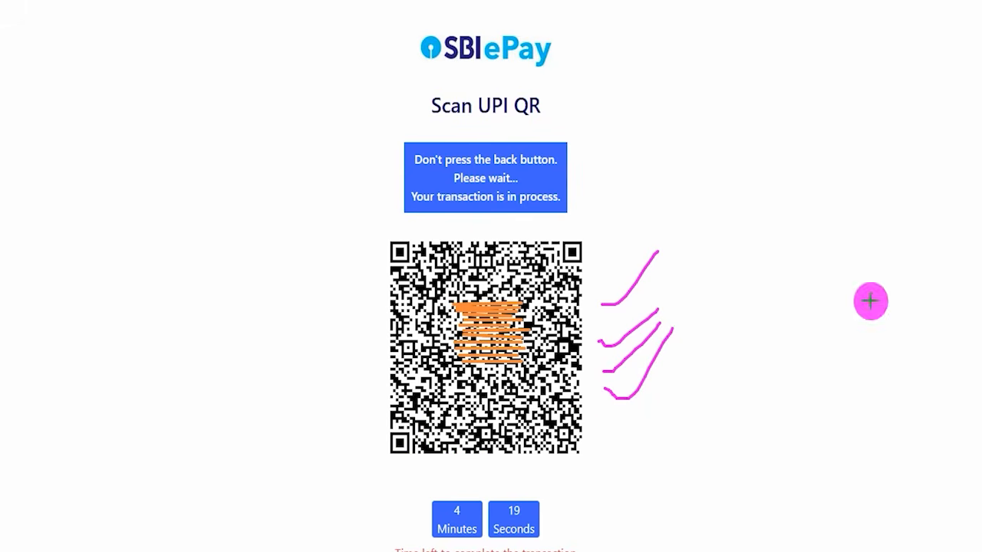